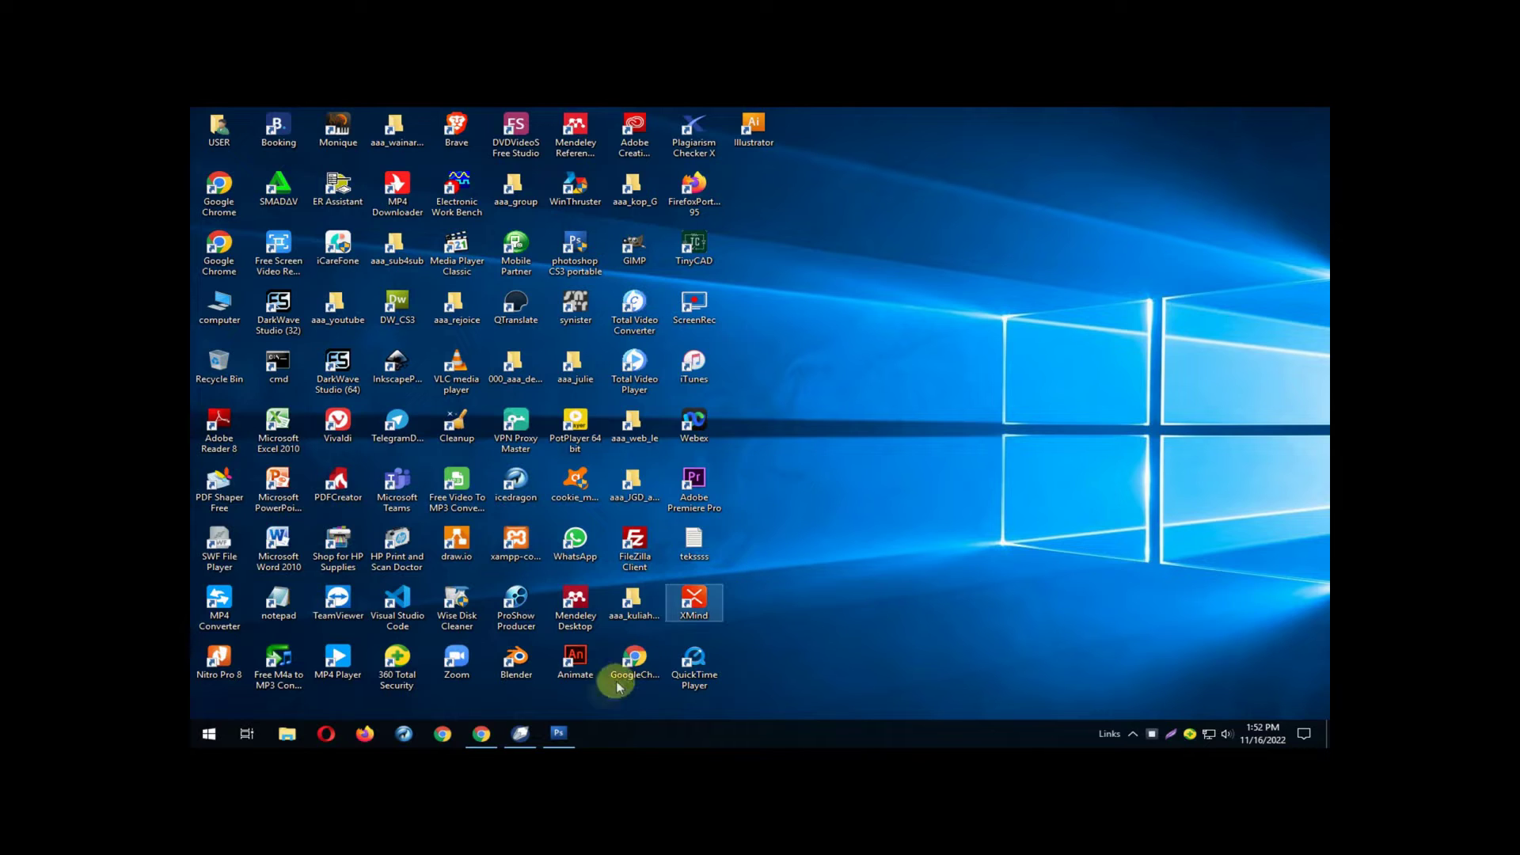
# Switch to Photoshop, sample the bright red at the red flame's upper tip with the Eyedropper, and view its colour values
pyautogui.click(558, 734)
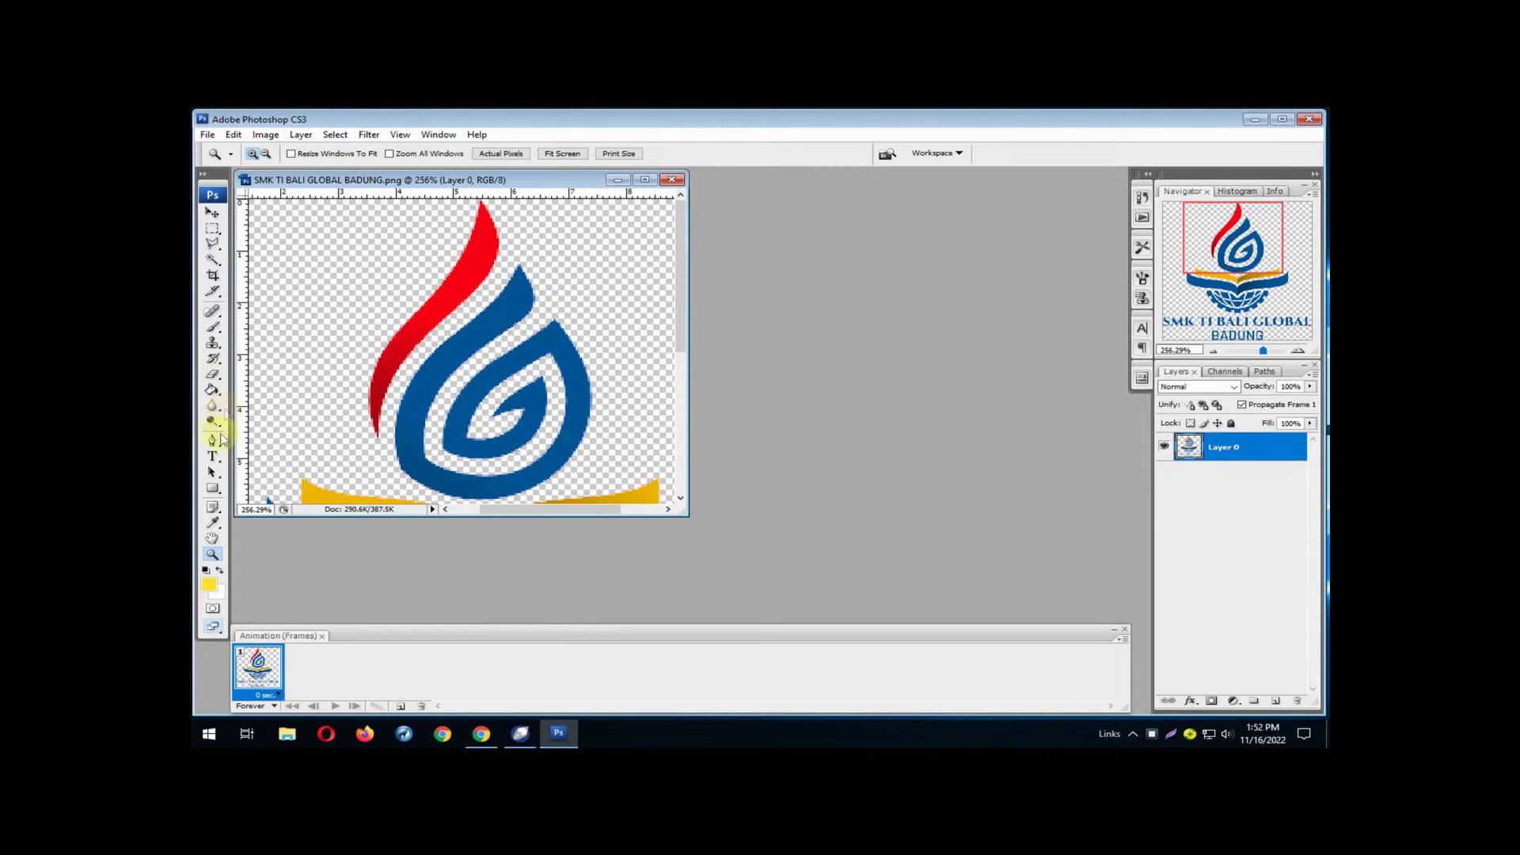
pyautogui.click(213, 524)
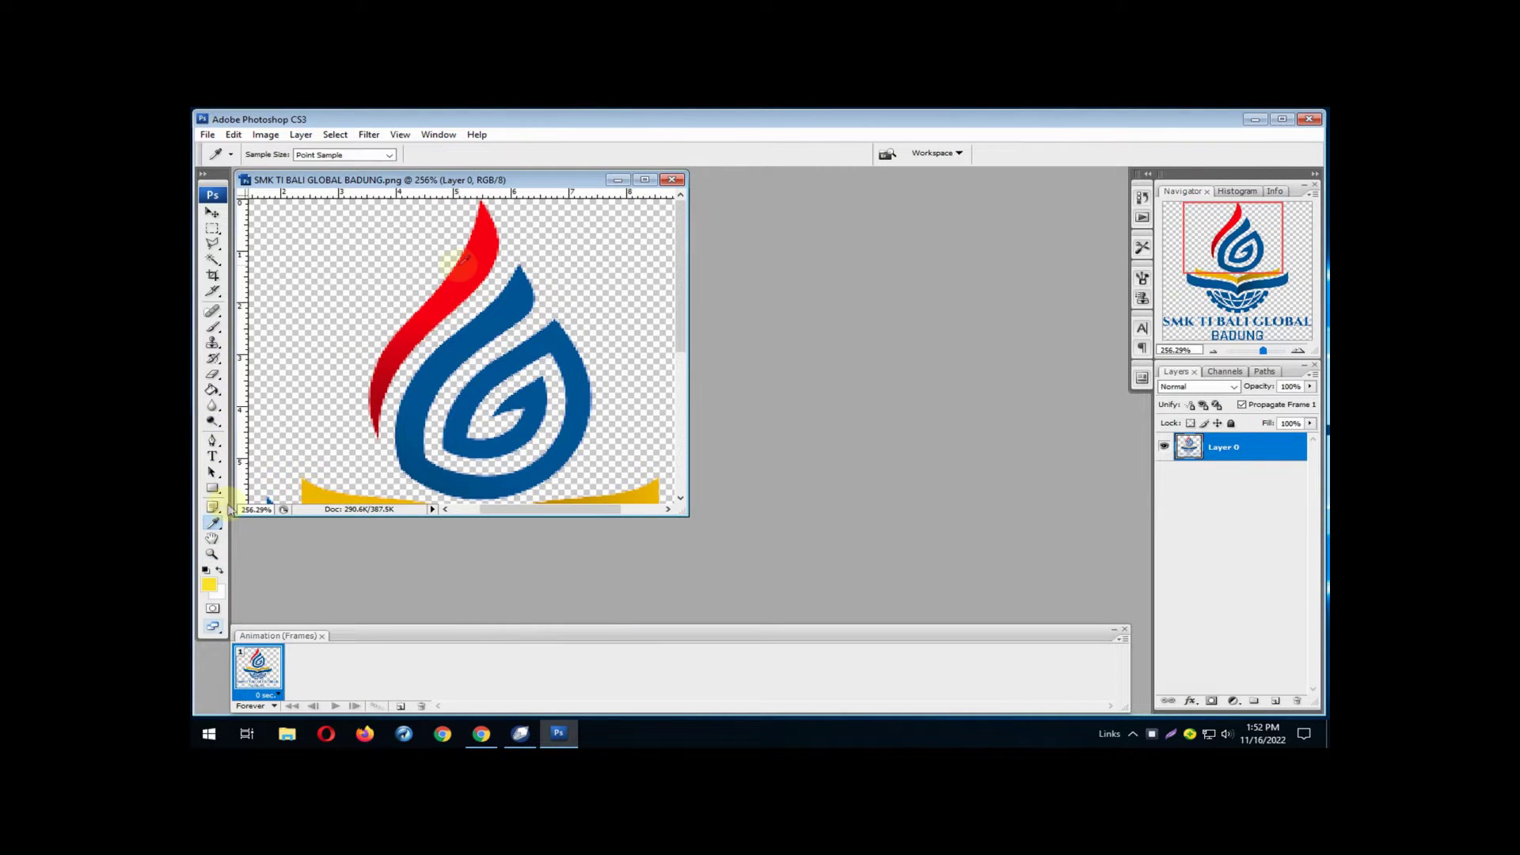
pyautogui.click(490, 208)
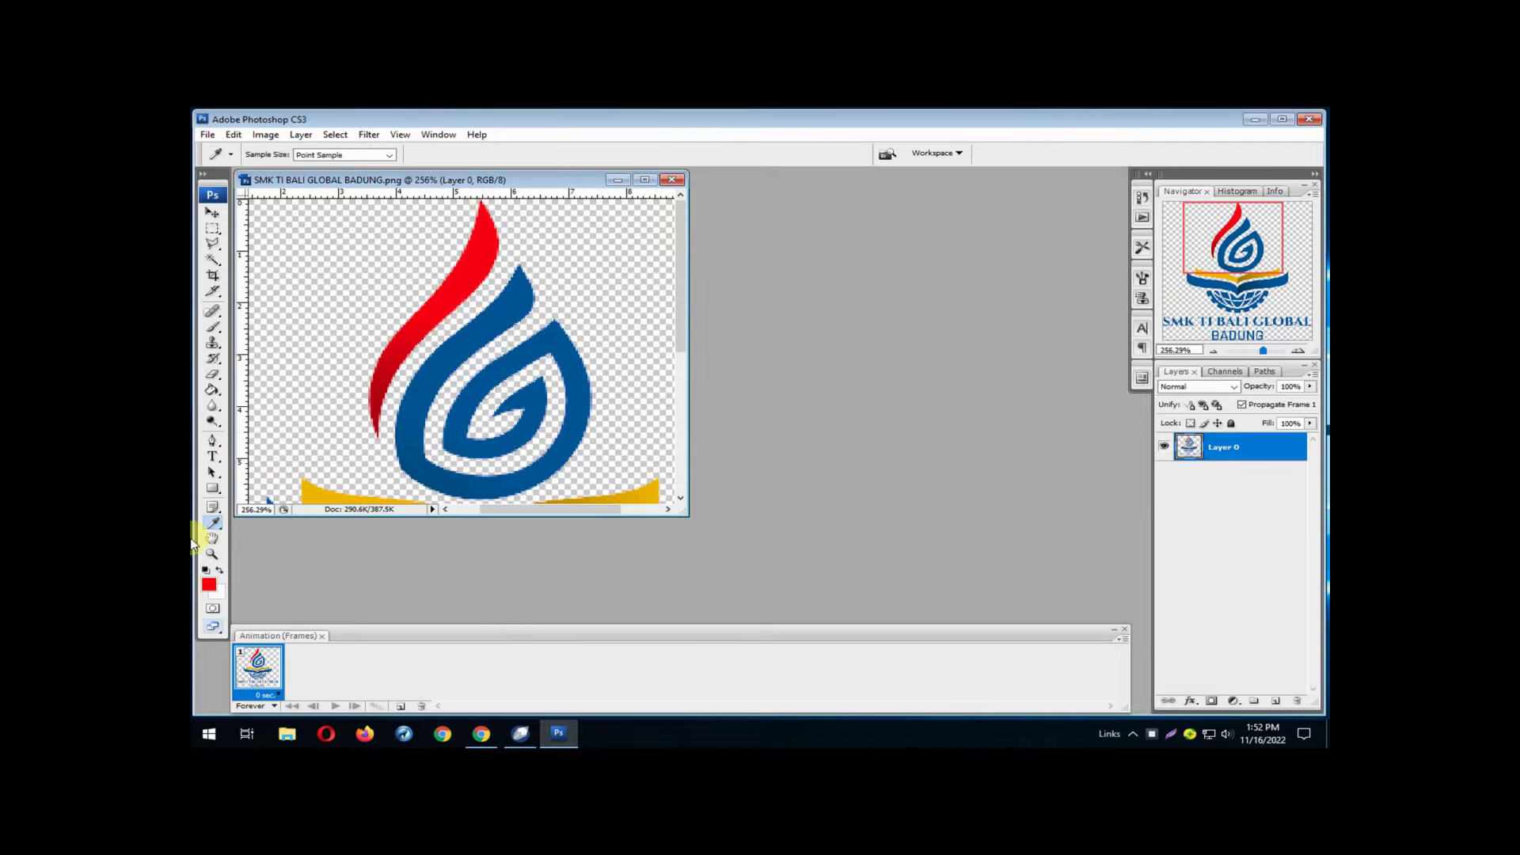
pyautogui.click(208, 586)
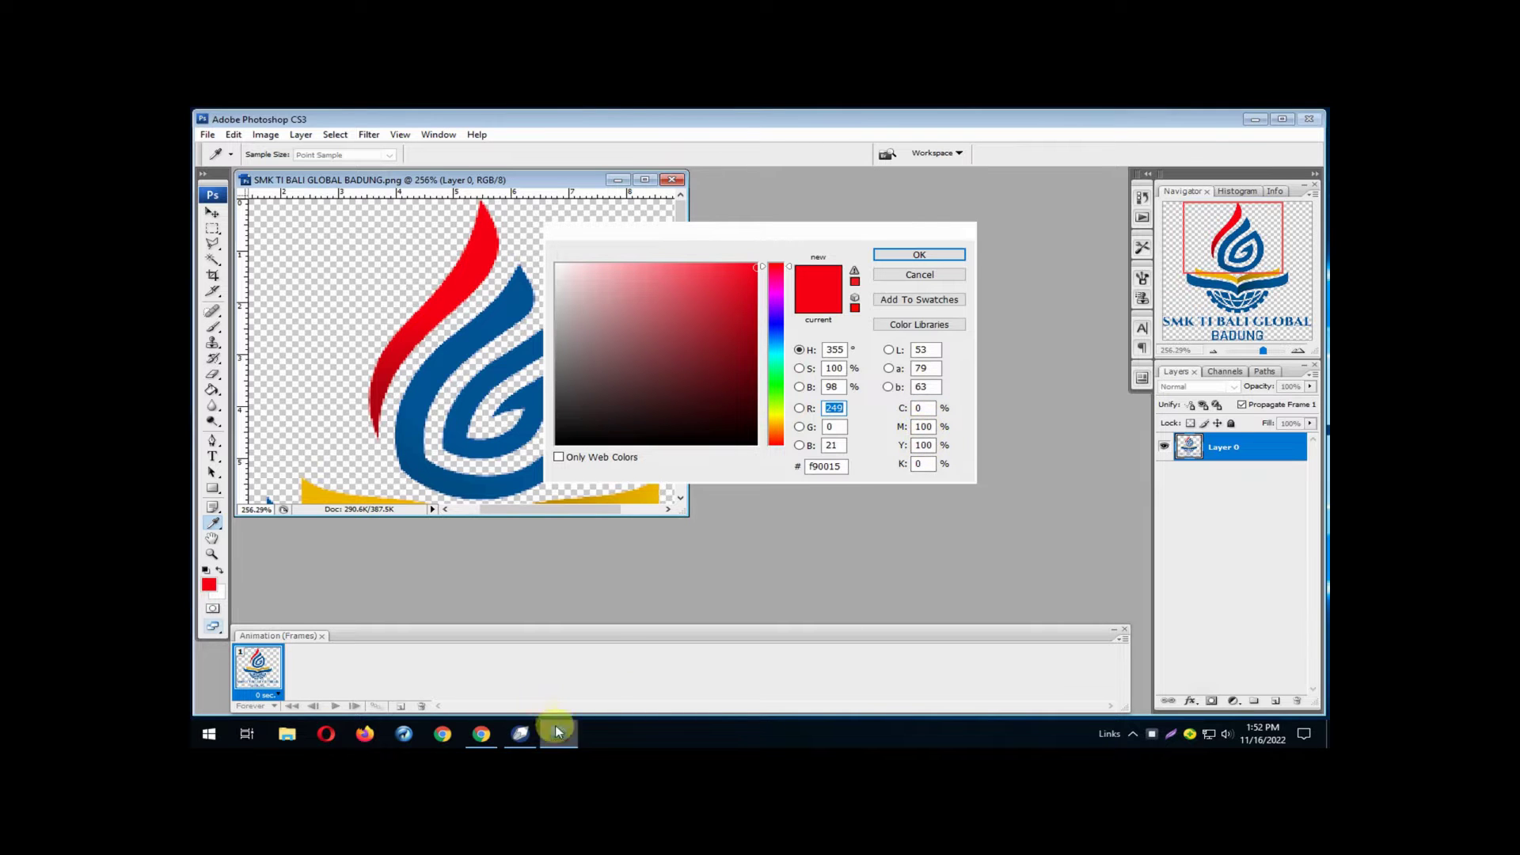
# Switch to CorelDRAW and start a linear fountain fill on the red flame with its To colour at C 0, M 100, Y 100, K 0
pyautogui.click(515, 742)
pyautogui.click(482, 317)
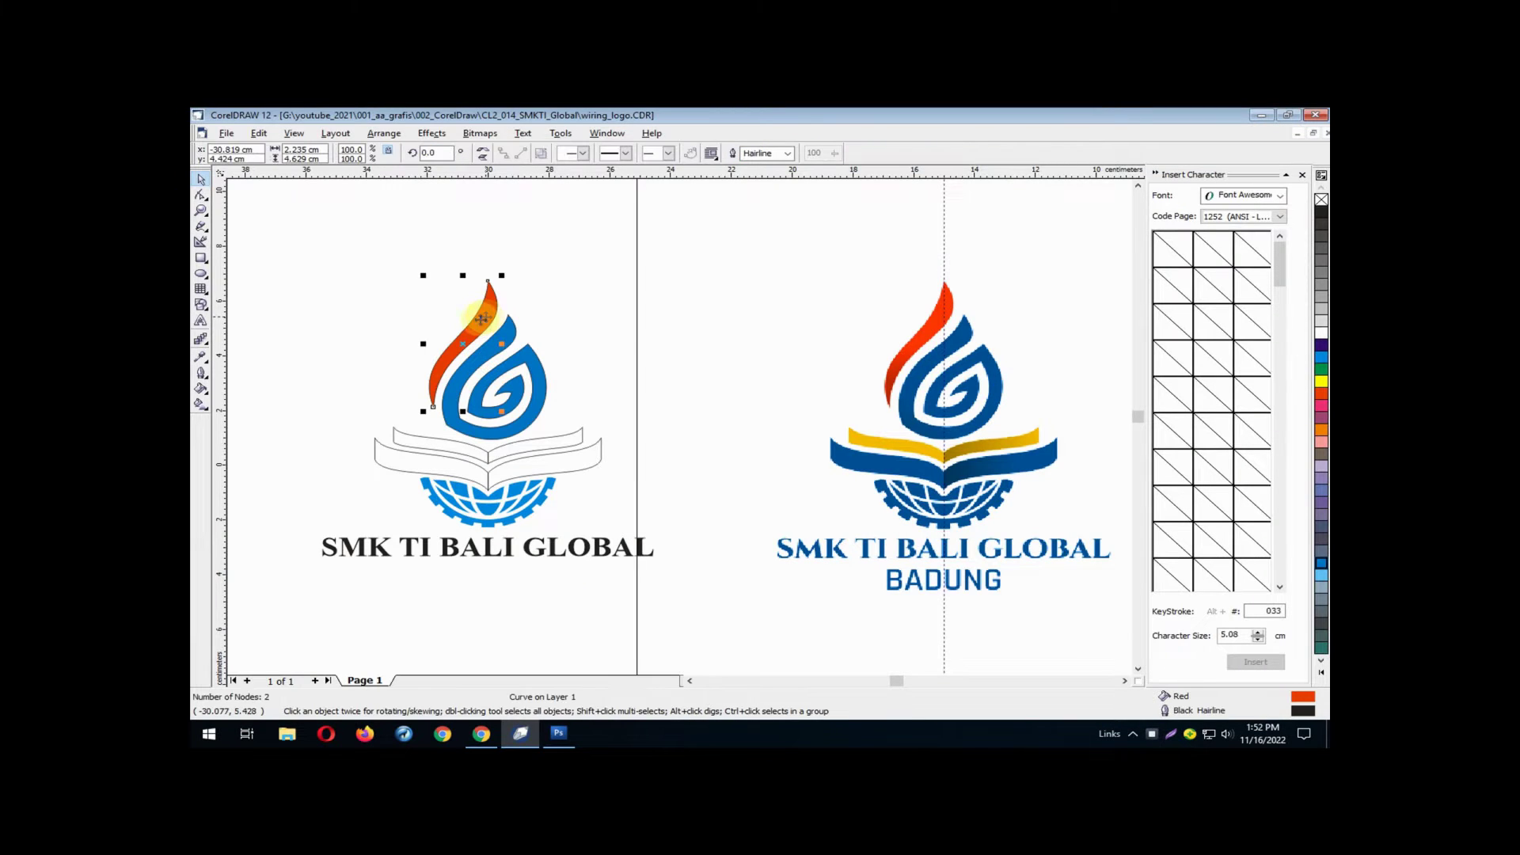
pyautogui.click(209, 396)
pyautogui.click(250, 395)
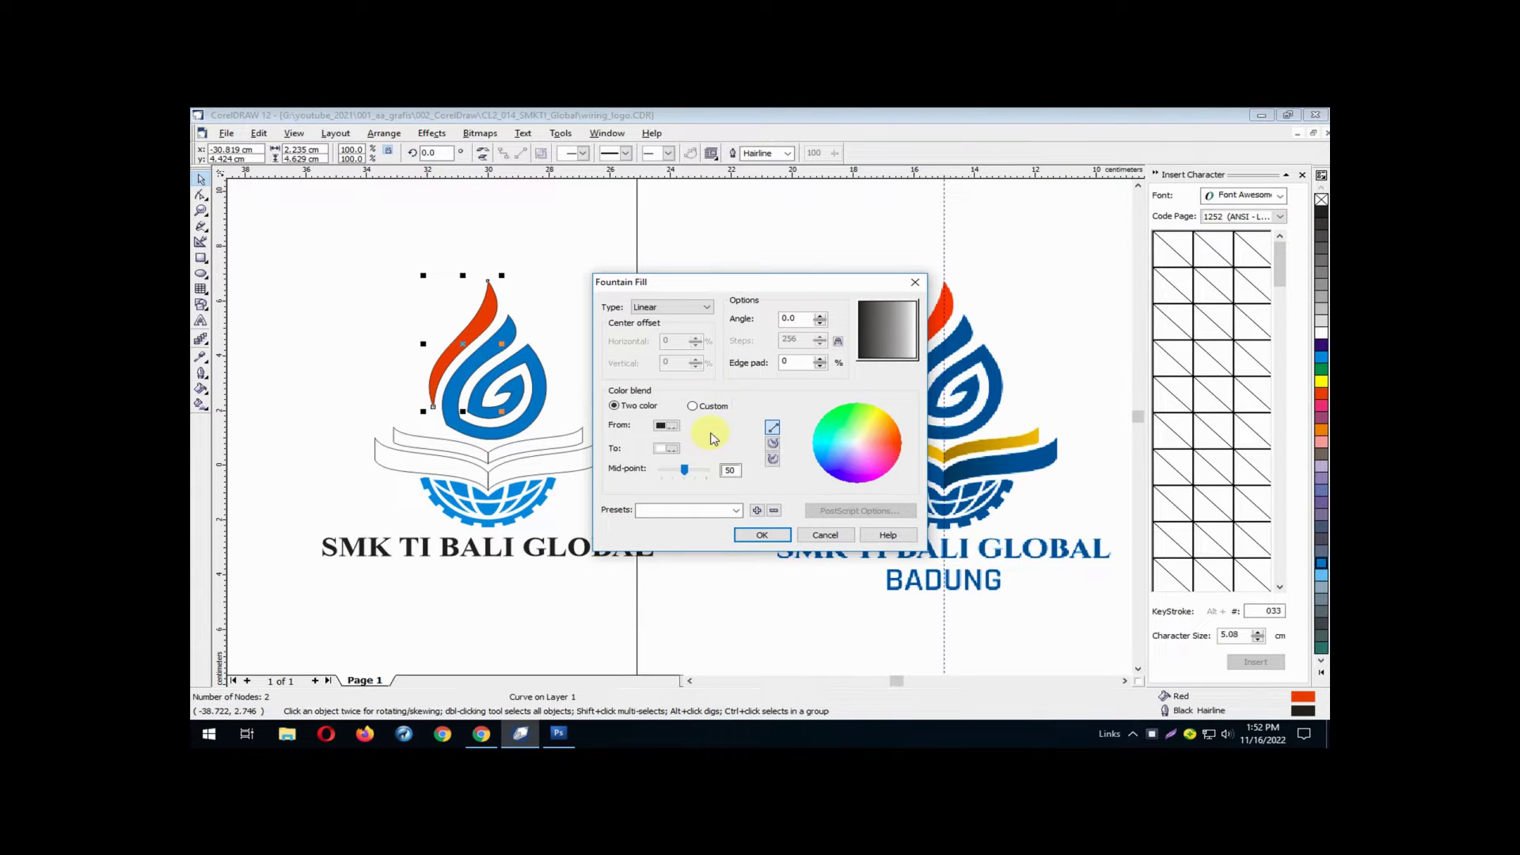
pyautogui.click(671, 451)
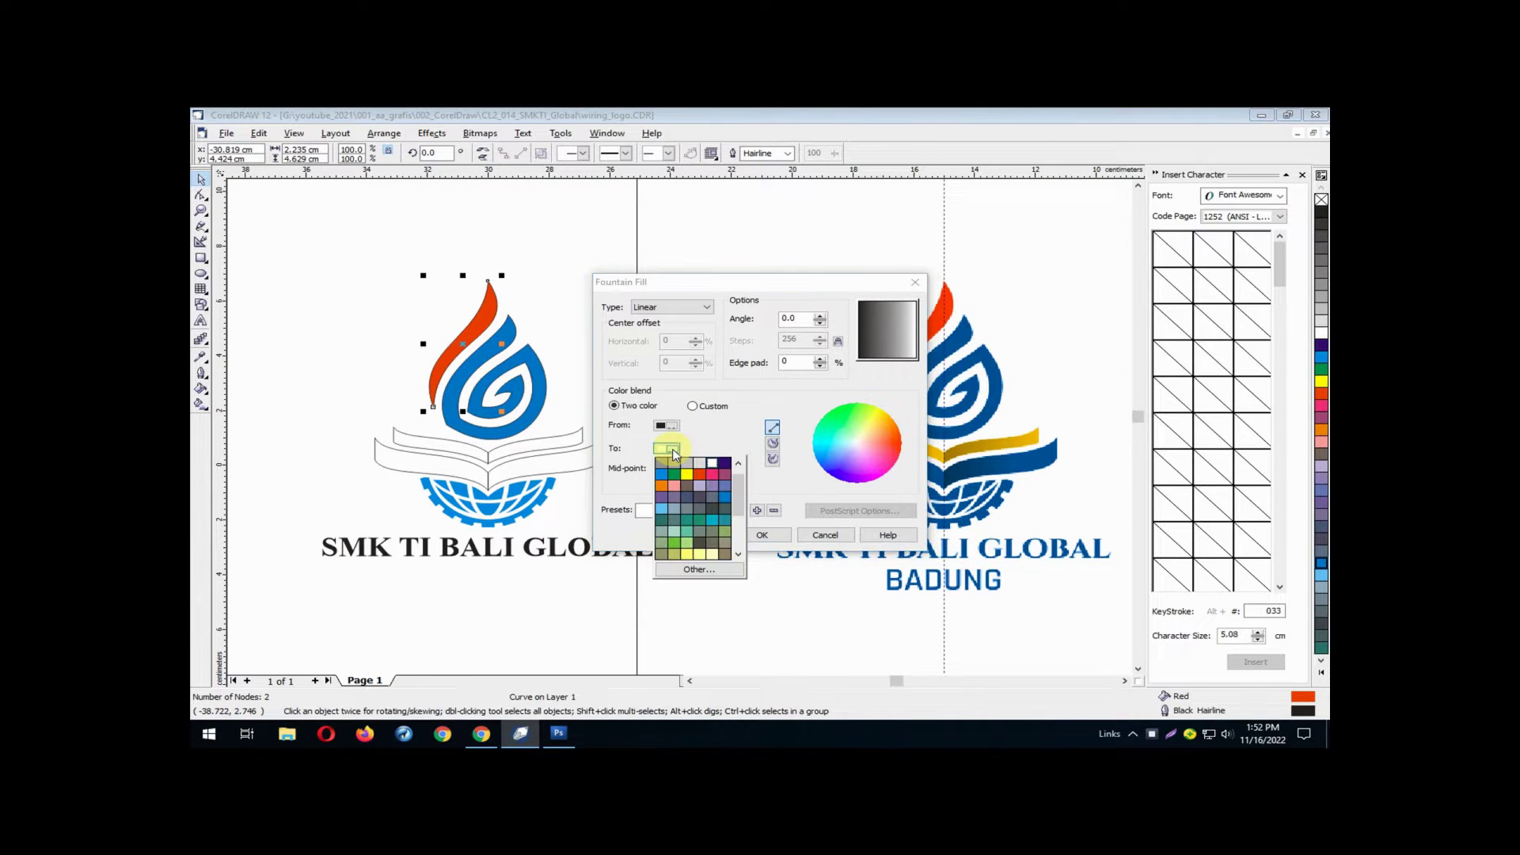
pyautogui.click(695, 568)
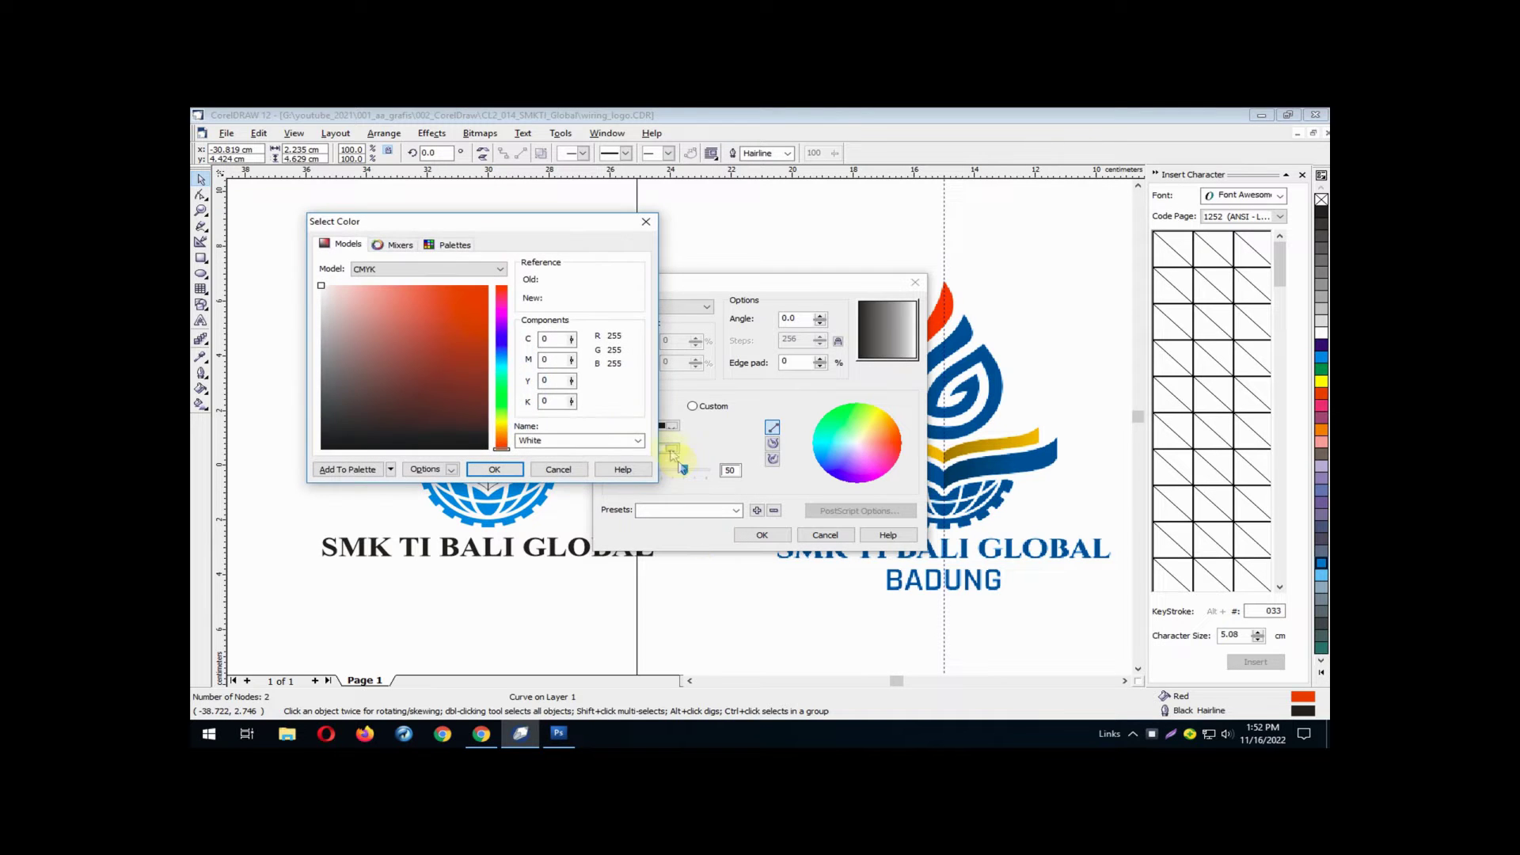
pyautogui.doubleClick(557, 361)
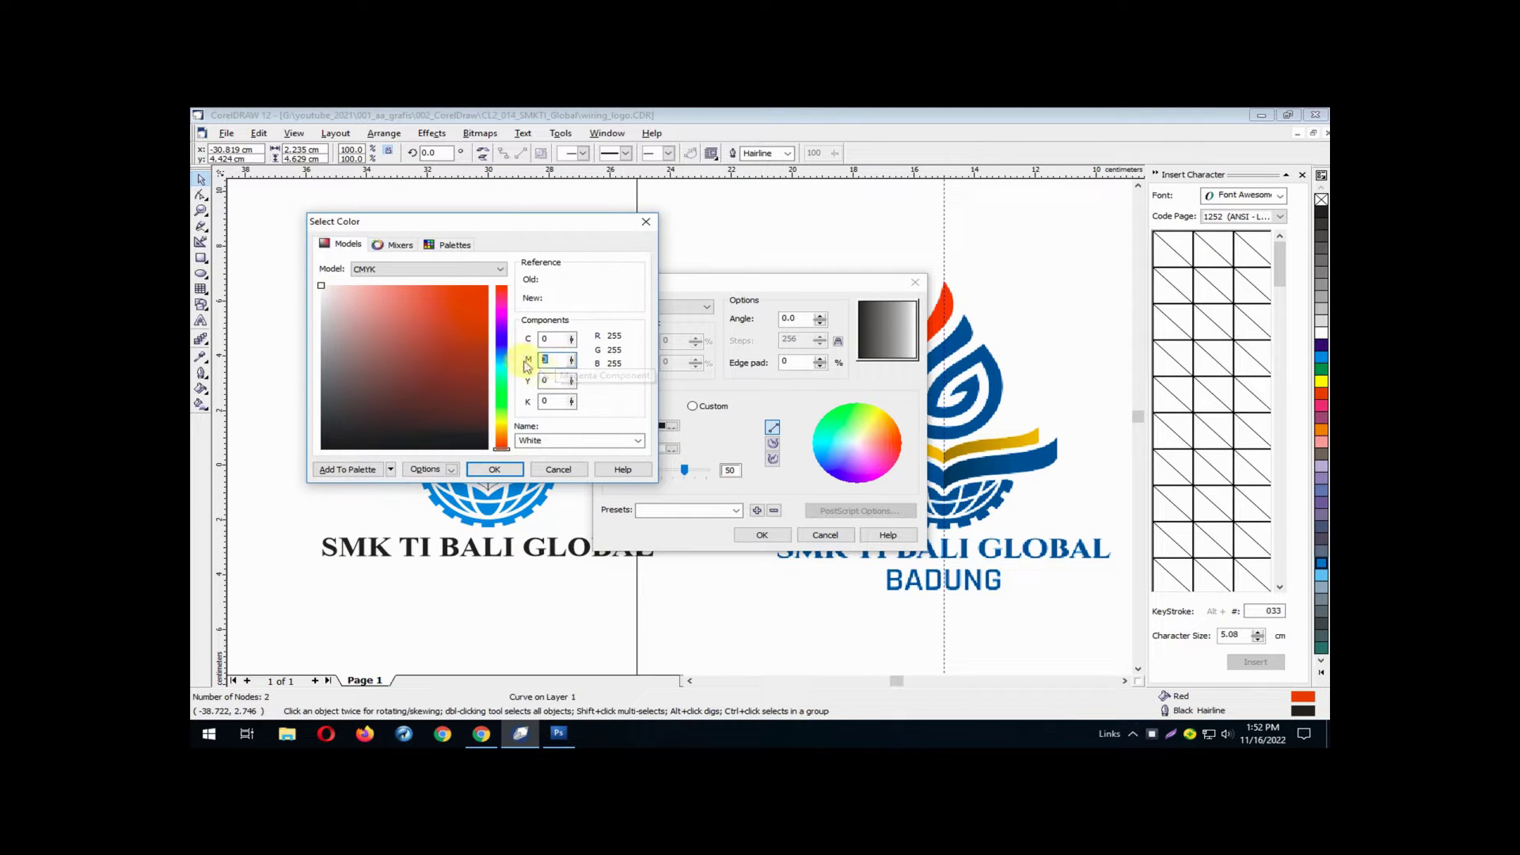
pyautogui.write('100')
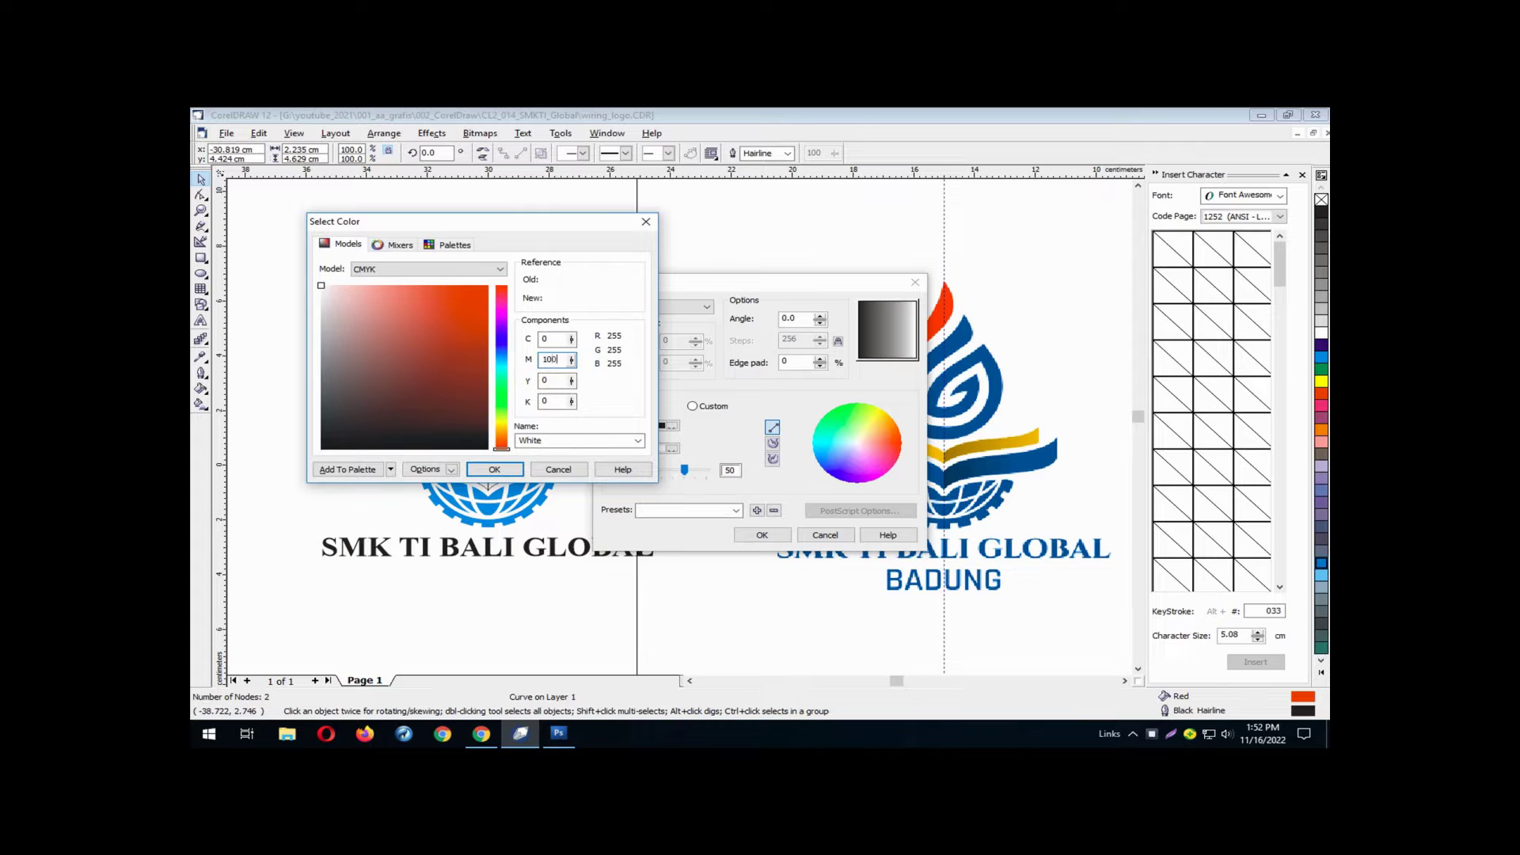
pyautogui.press('Tab')
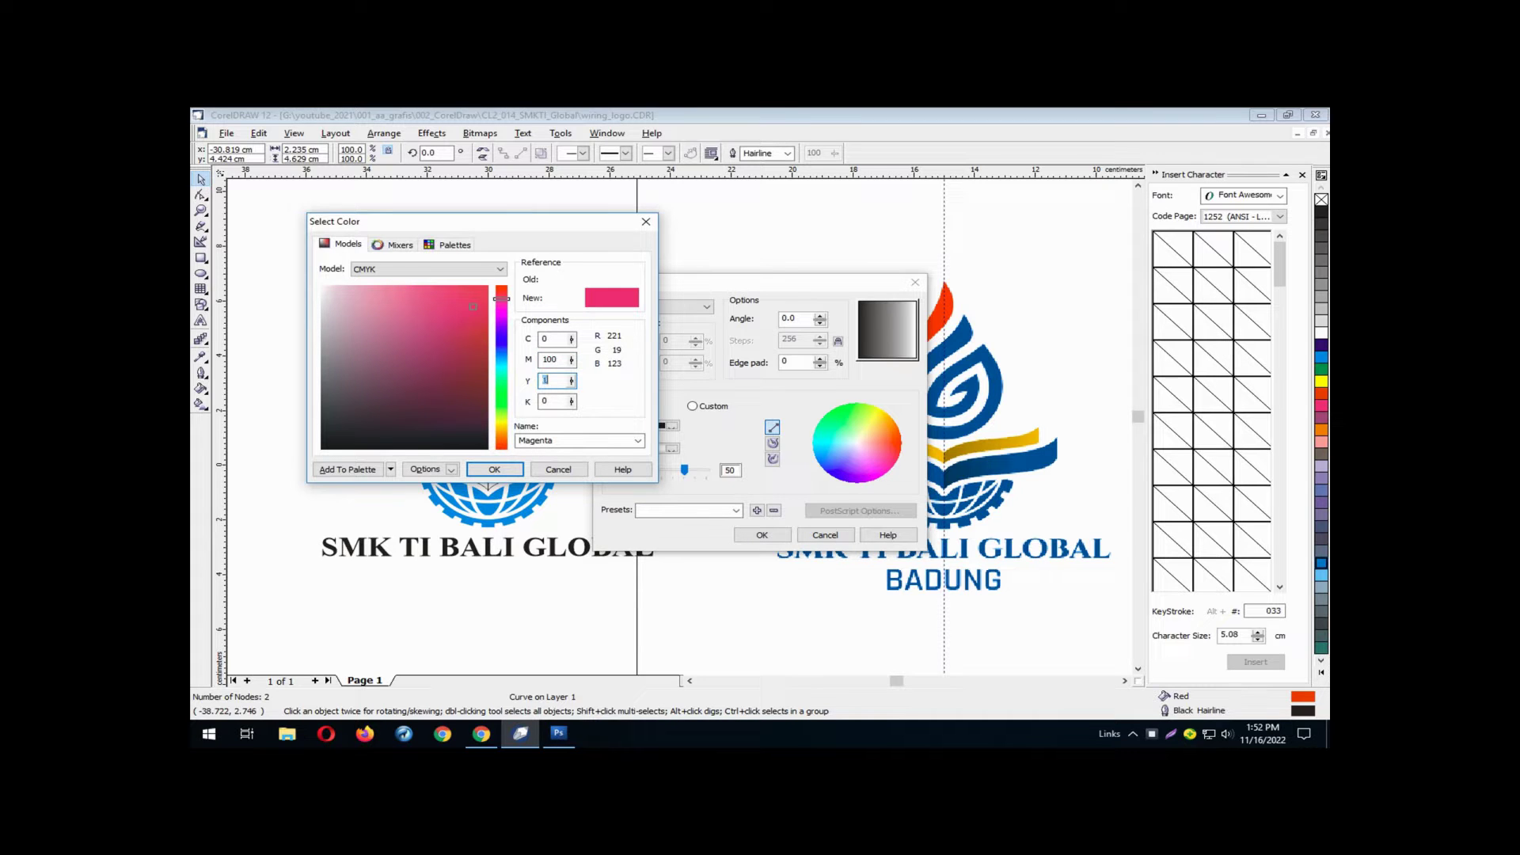
pyautogui.click(554, 339)
pyautogui.click(494, 469)
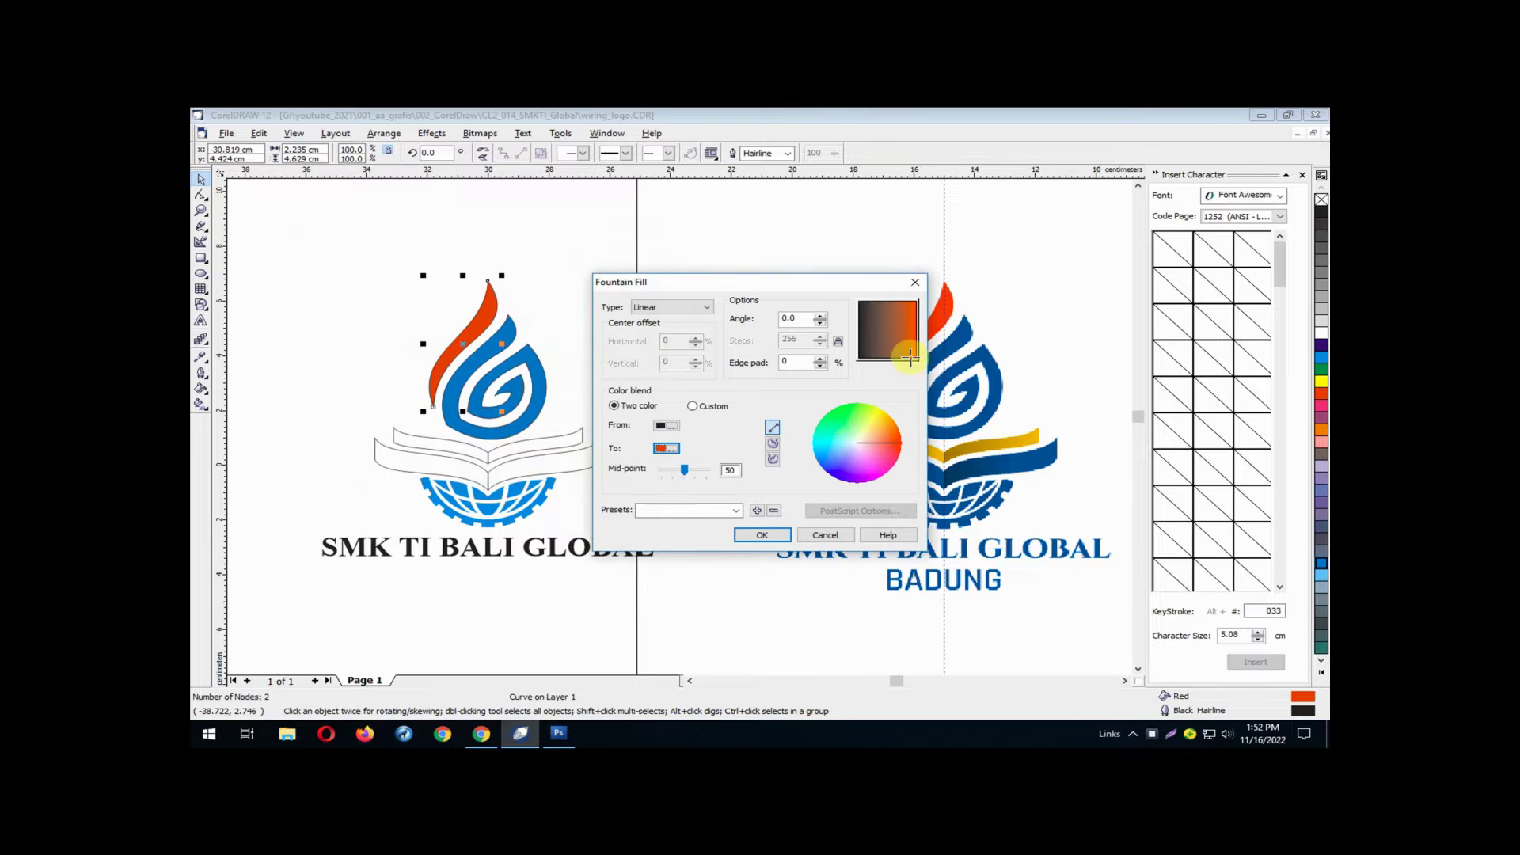
# Sample the dark red near the red flame's lower end in Photoshop to read its CMYK values, and return to CorelDRAW
pyautogui.click(546, 735)
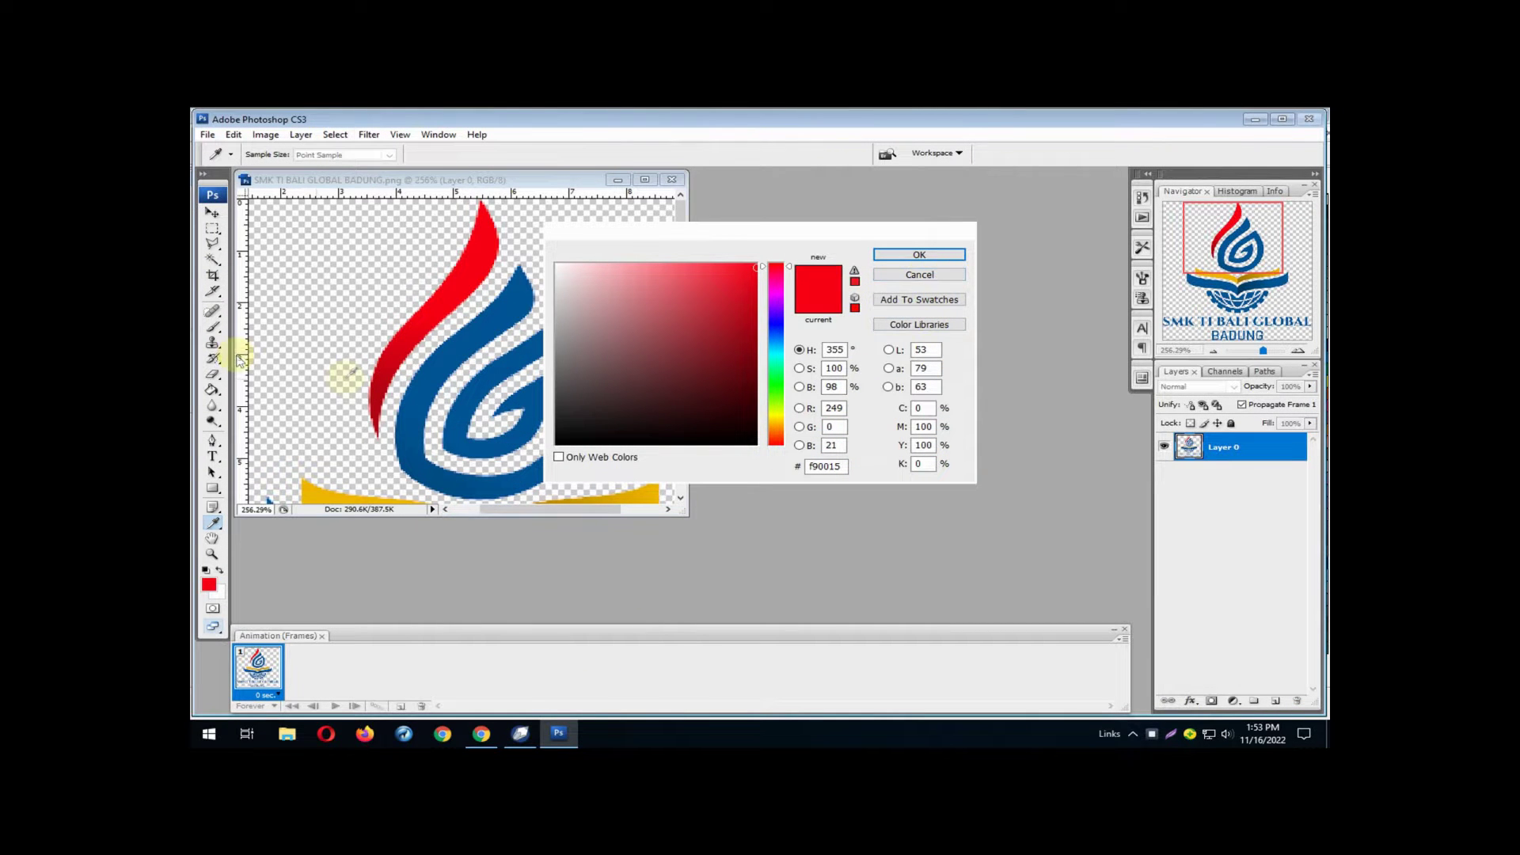
pyautogui.click(380, 404)
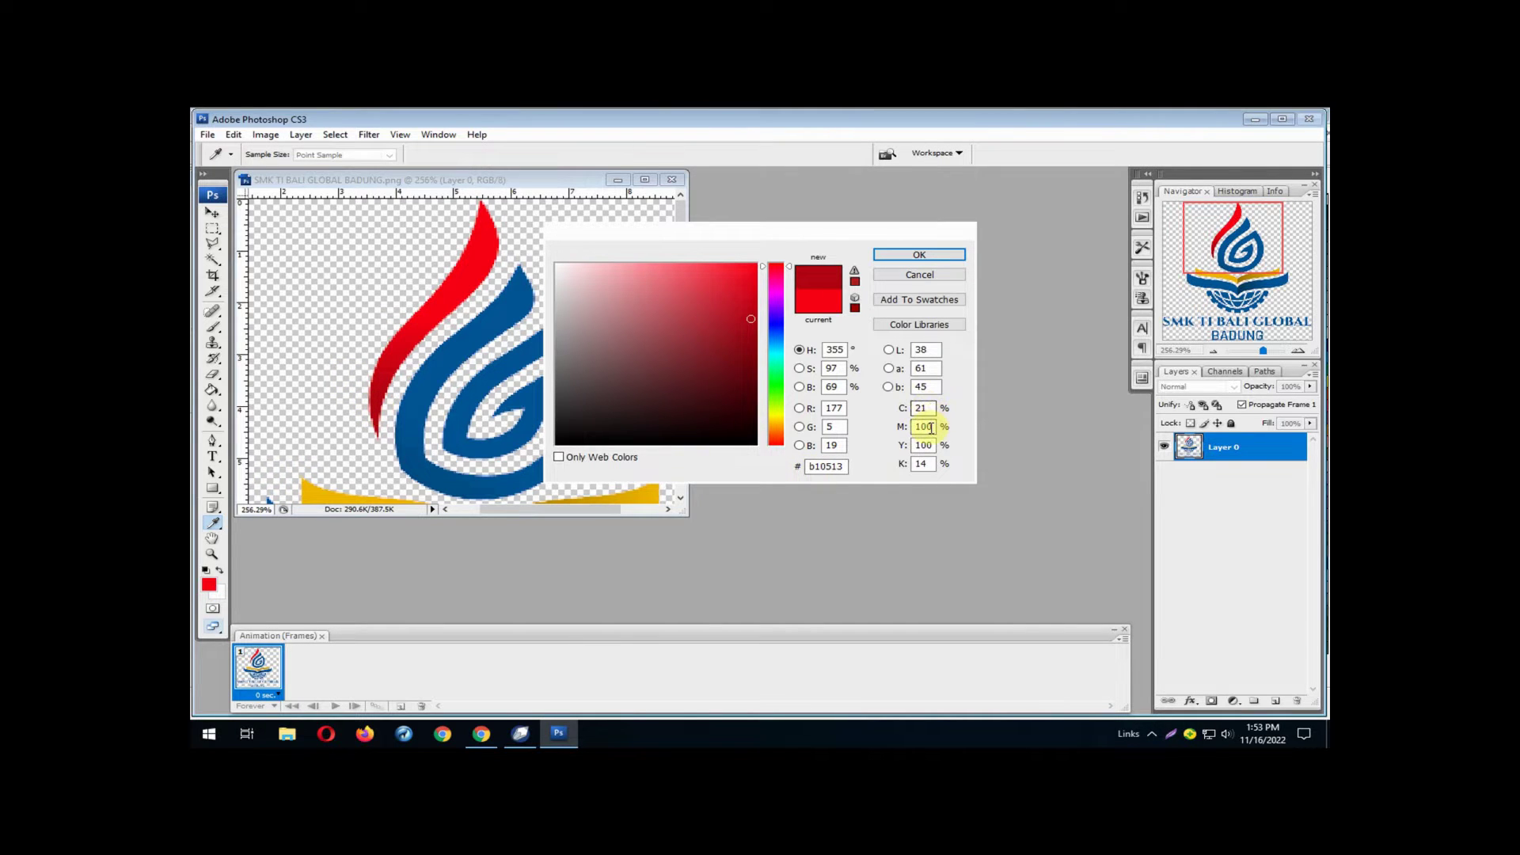
pyautogui.click(520, 738)
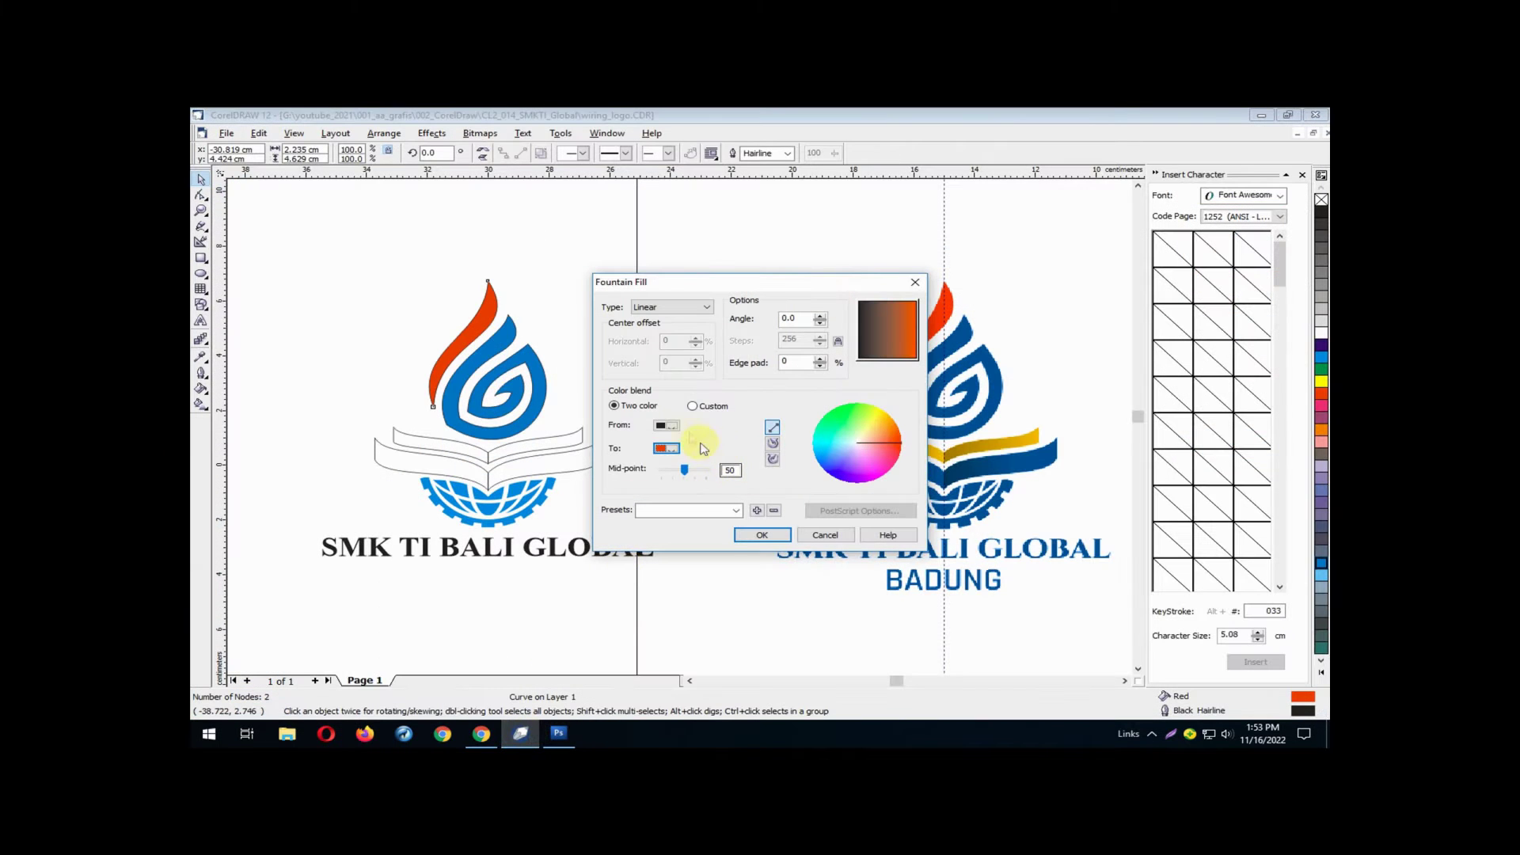
# Set the fountain fill's From colour to C 21, M 100, Y 100, K 14 and apply the gradient to the red flame
pyautogui.click(675, 428)
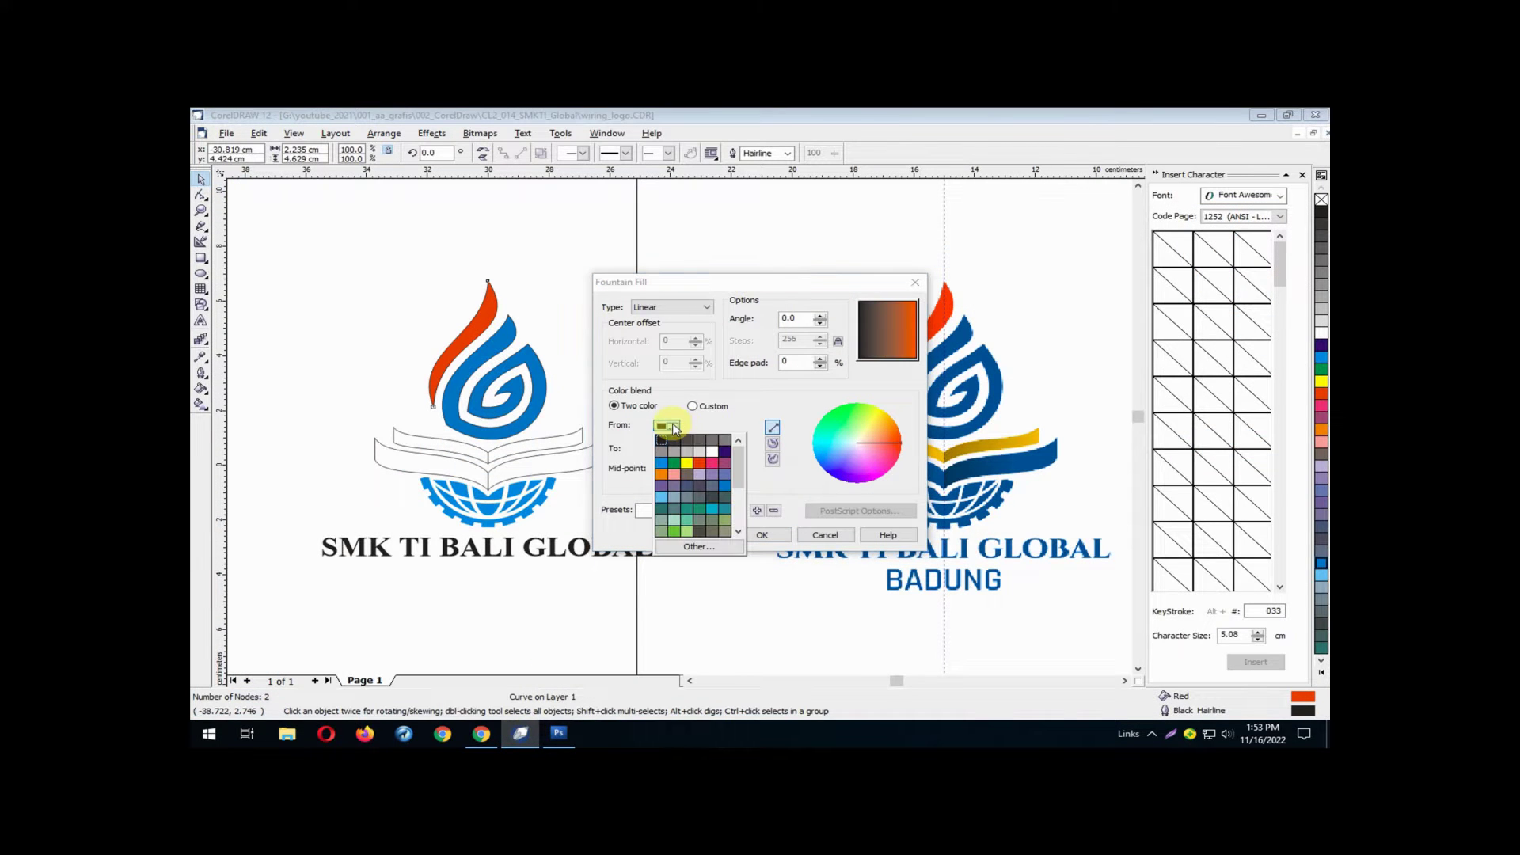
pyautogui.click(687, 551)
pyautogui.doubleClick(553, 339)
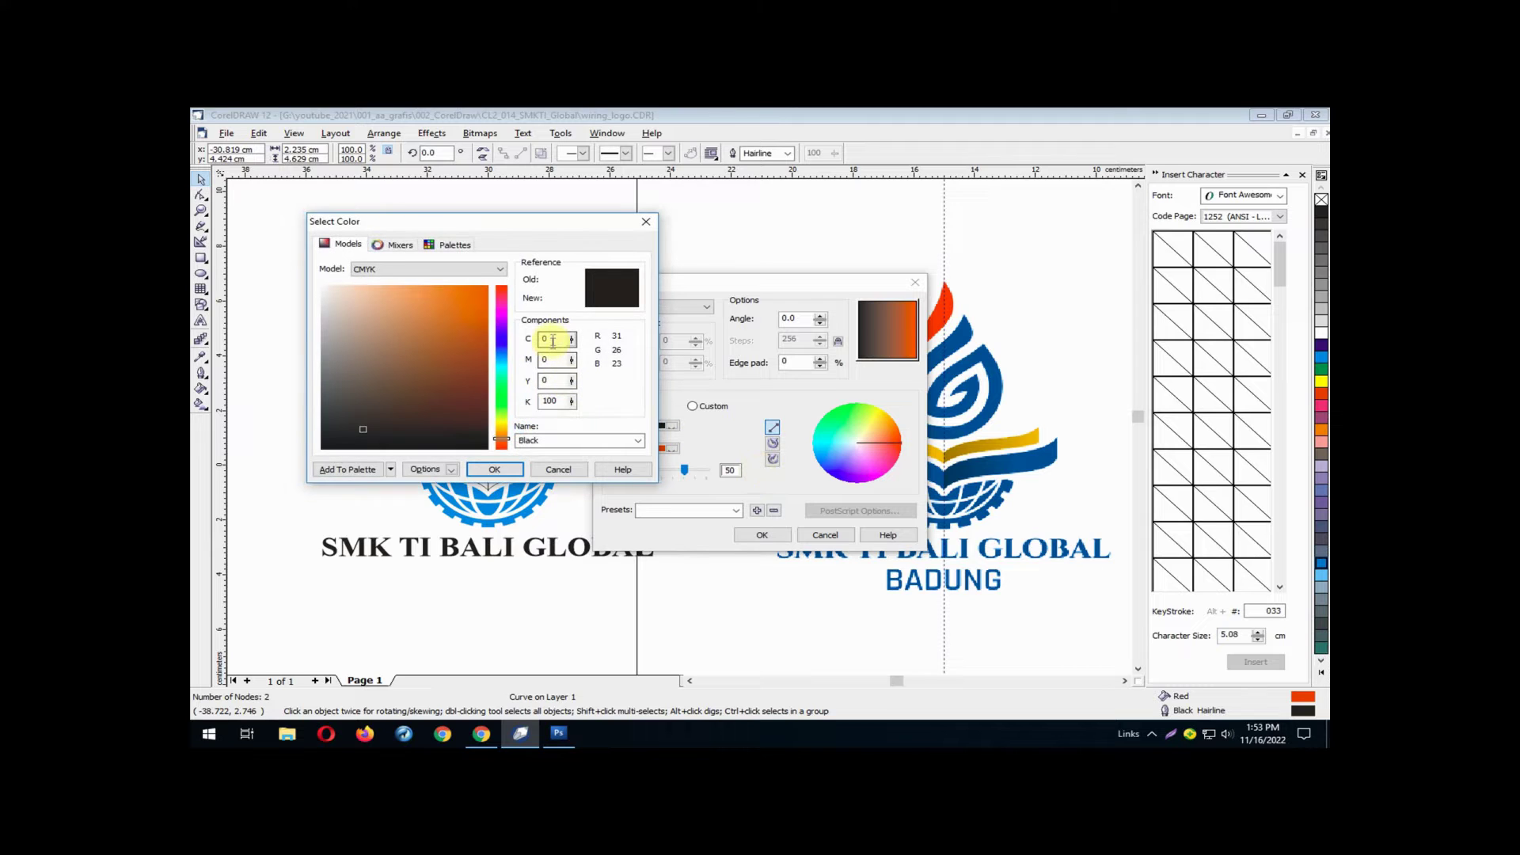
pyautogui.write('21')
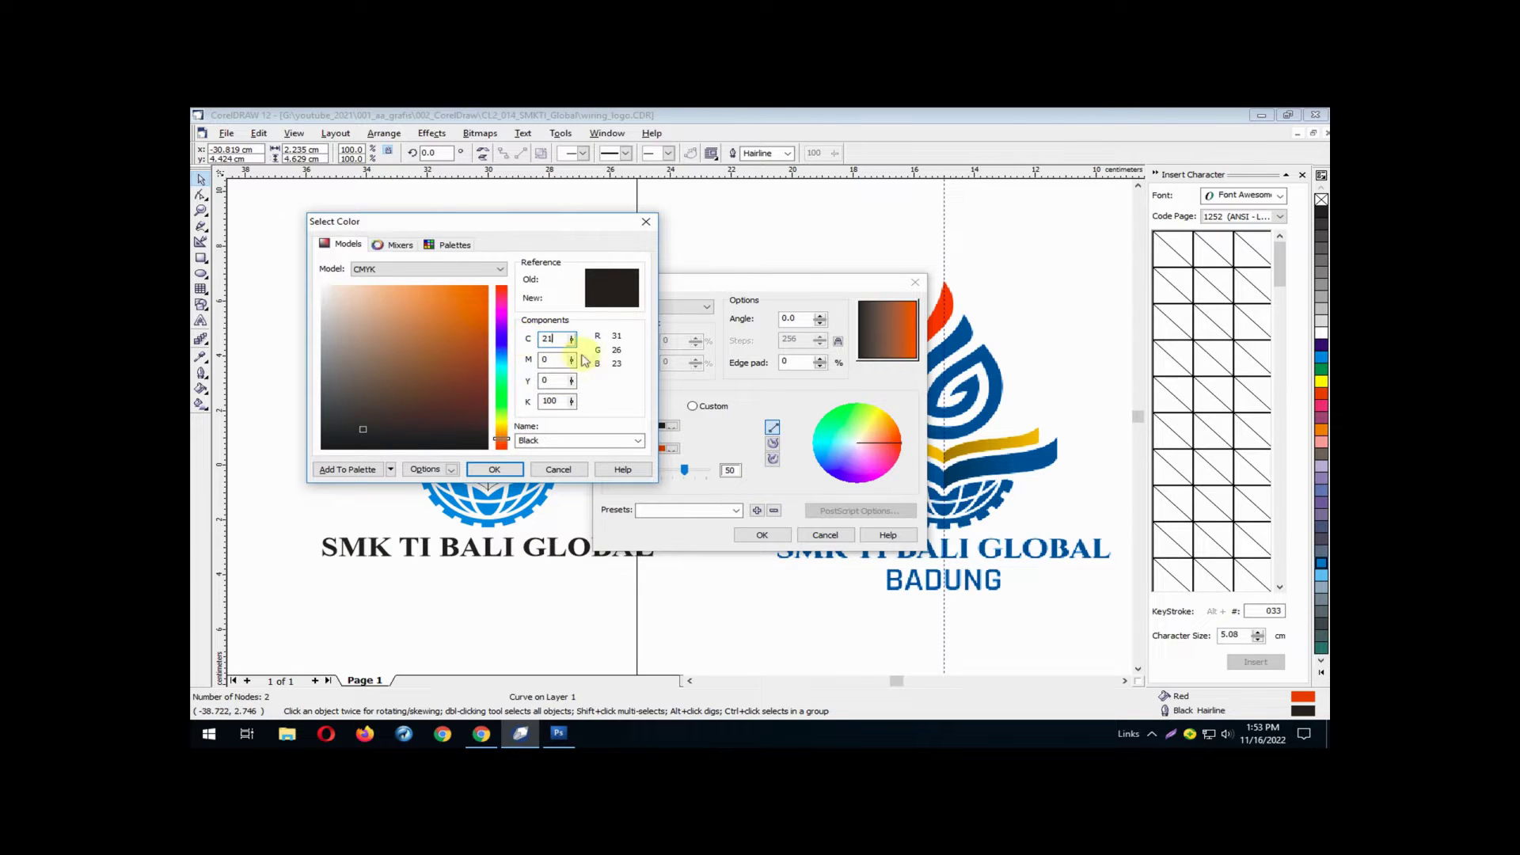
pyautogui.doubleClick(559, 359)
pyautogui.write('100')
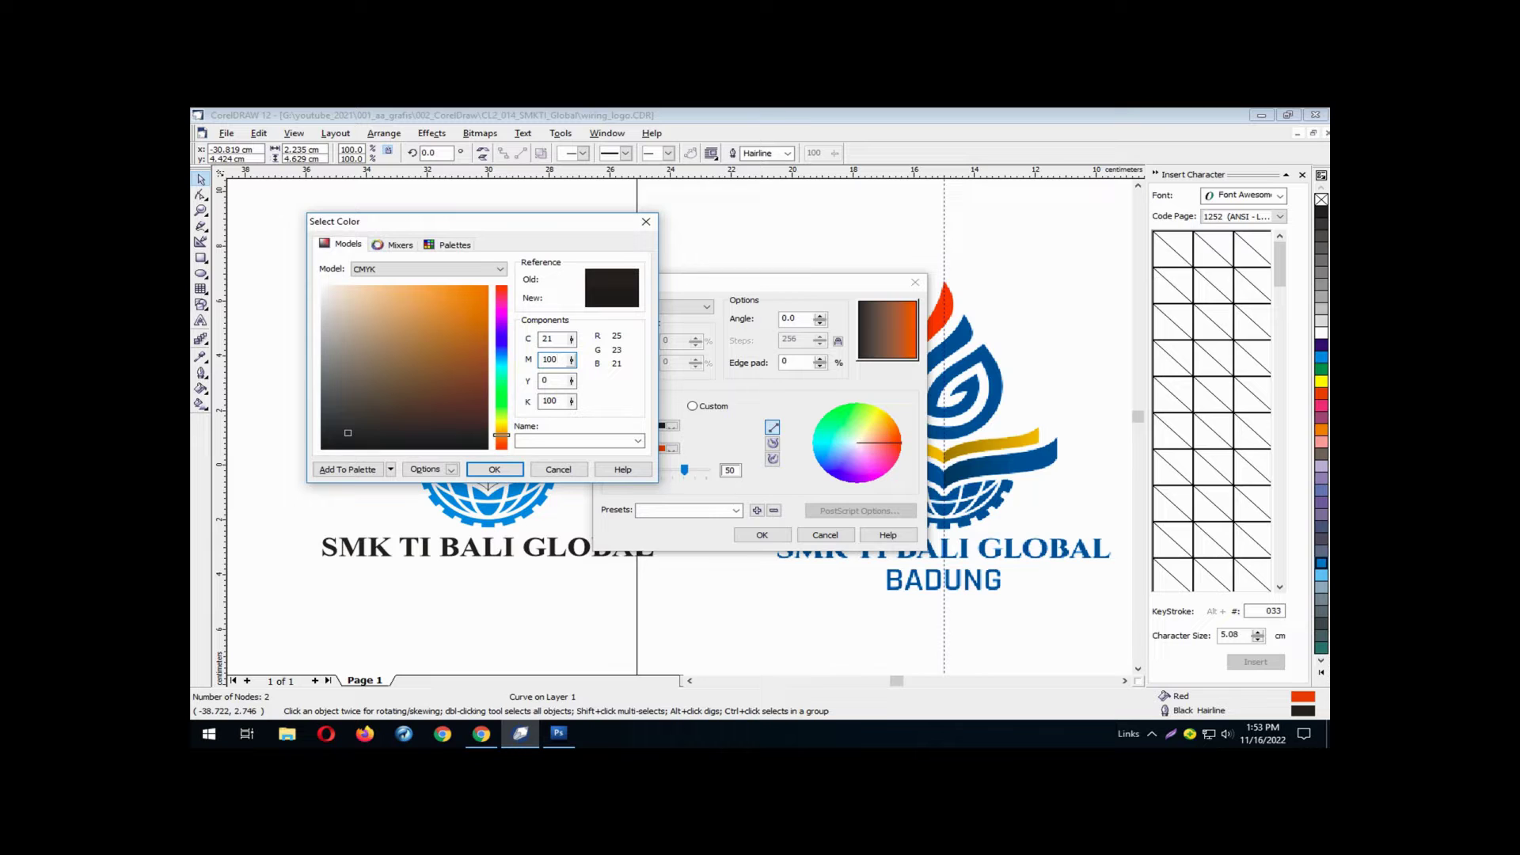
pyautogui.doubleClick(559, 380)
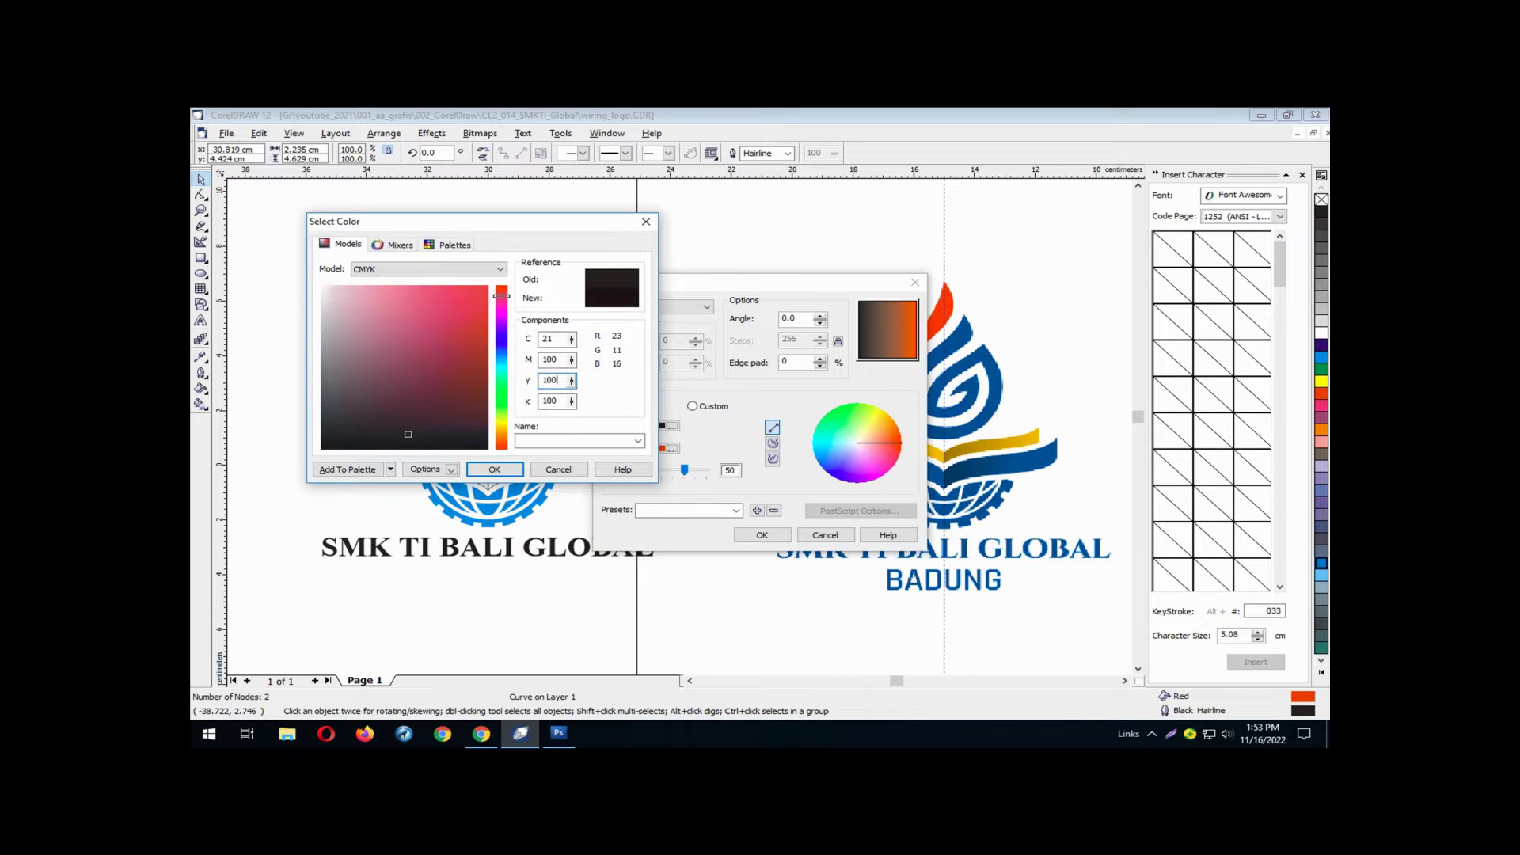
pyautogui.press('Tab')
pyautogui.write('14')
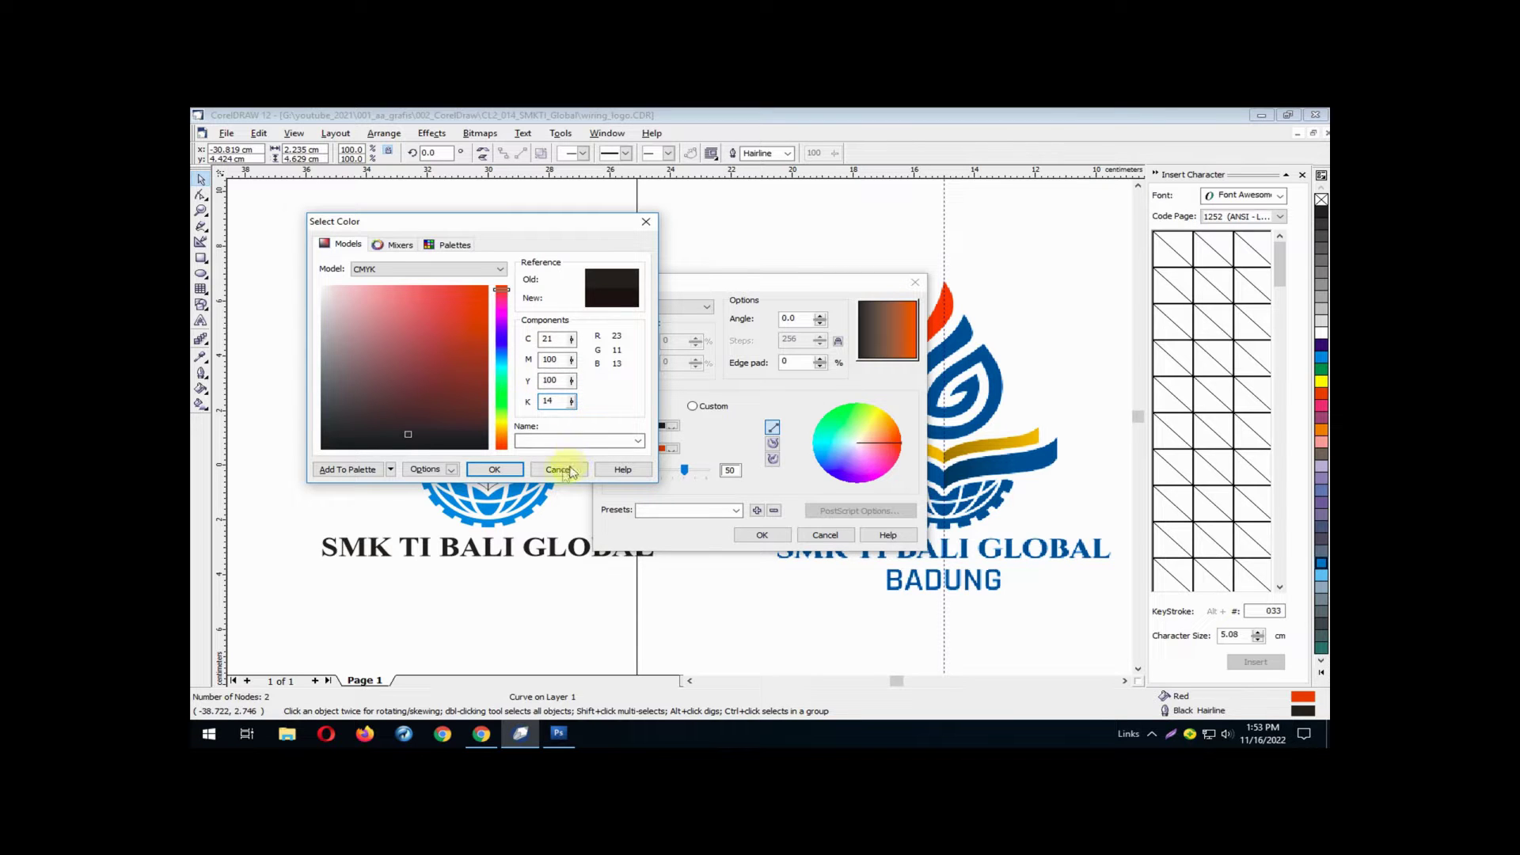
pyautogui.click(494, 469)
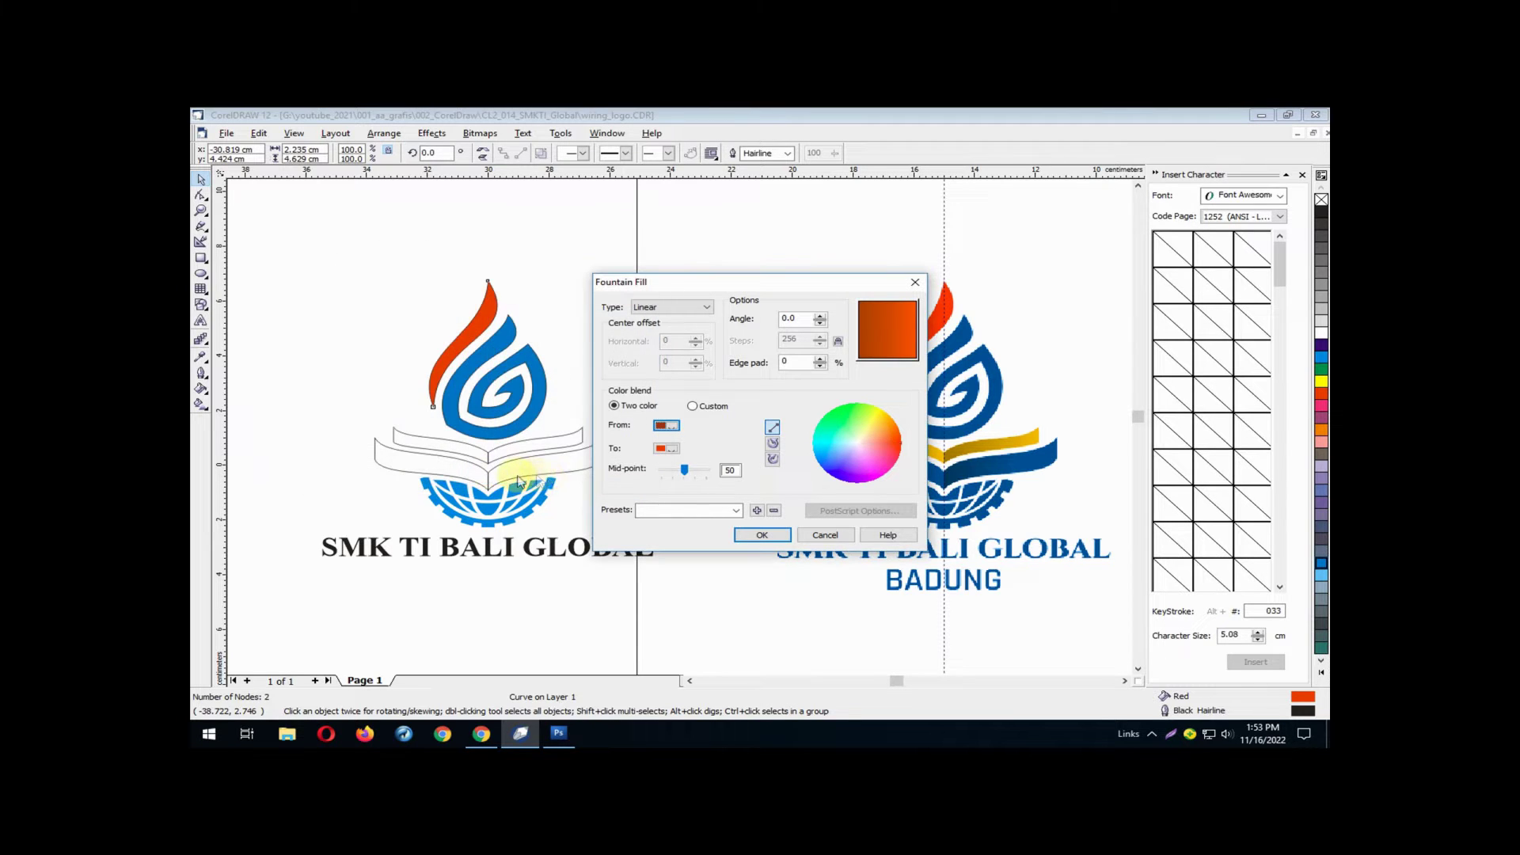
pyautogui.click(752, 538)
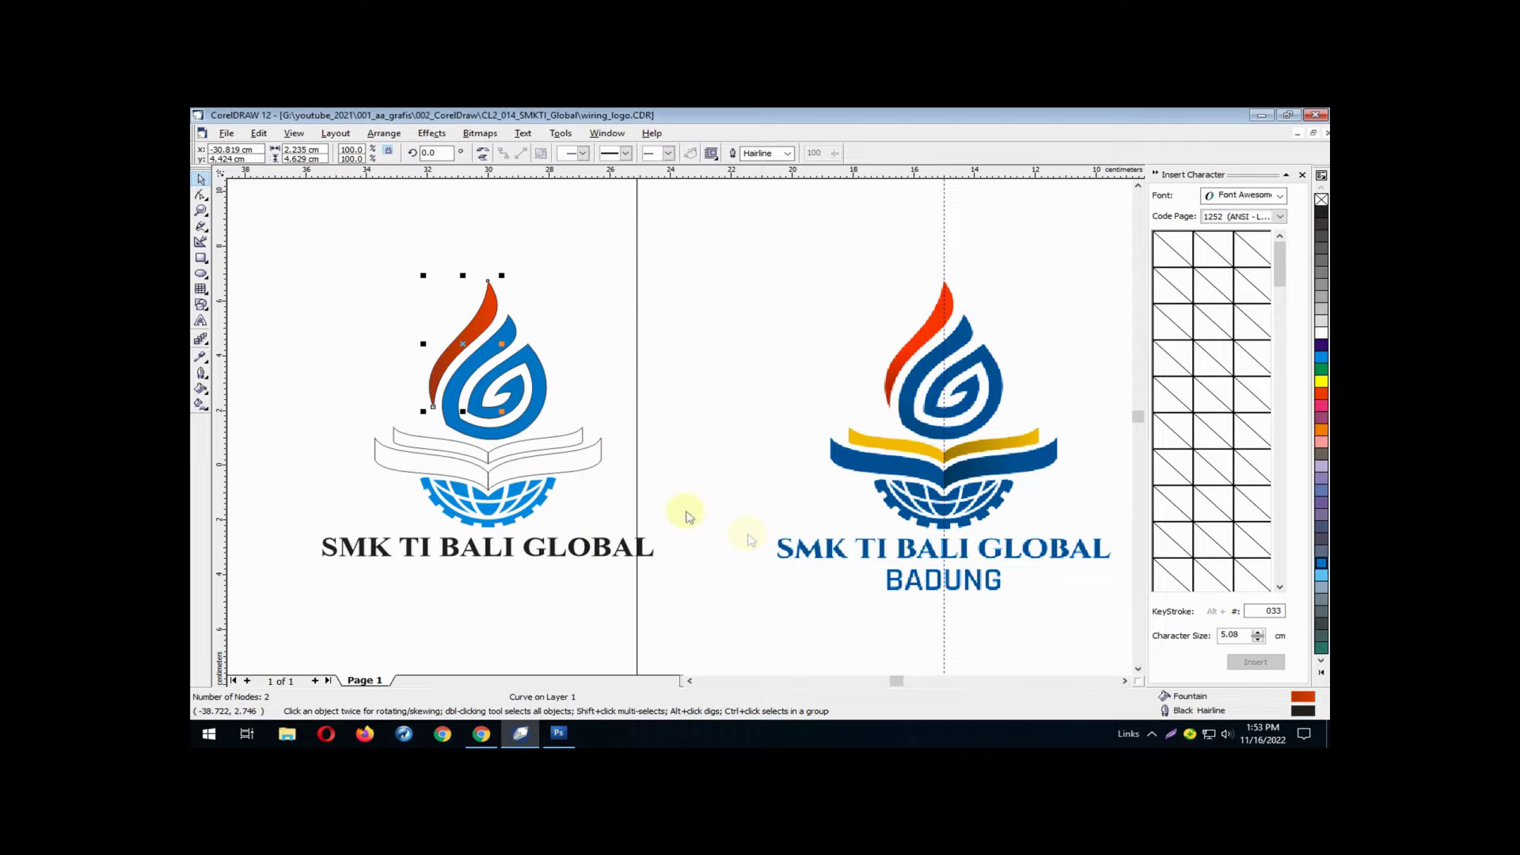
# Remove the red flame's outline and set its fountain fill's edge pad to 25%
pyautogui.click(787, 153)
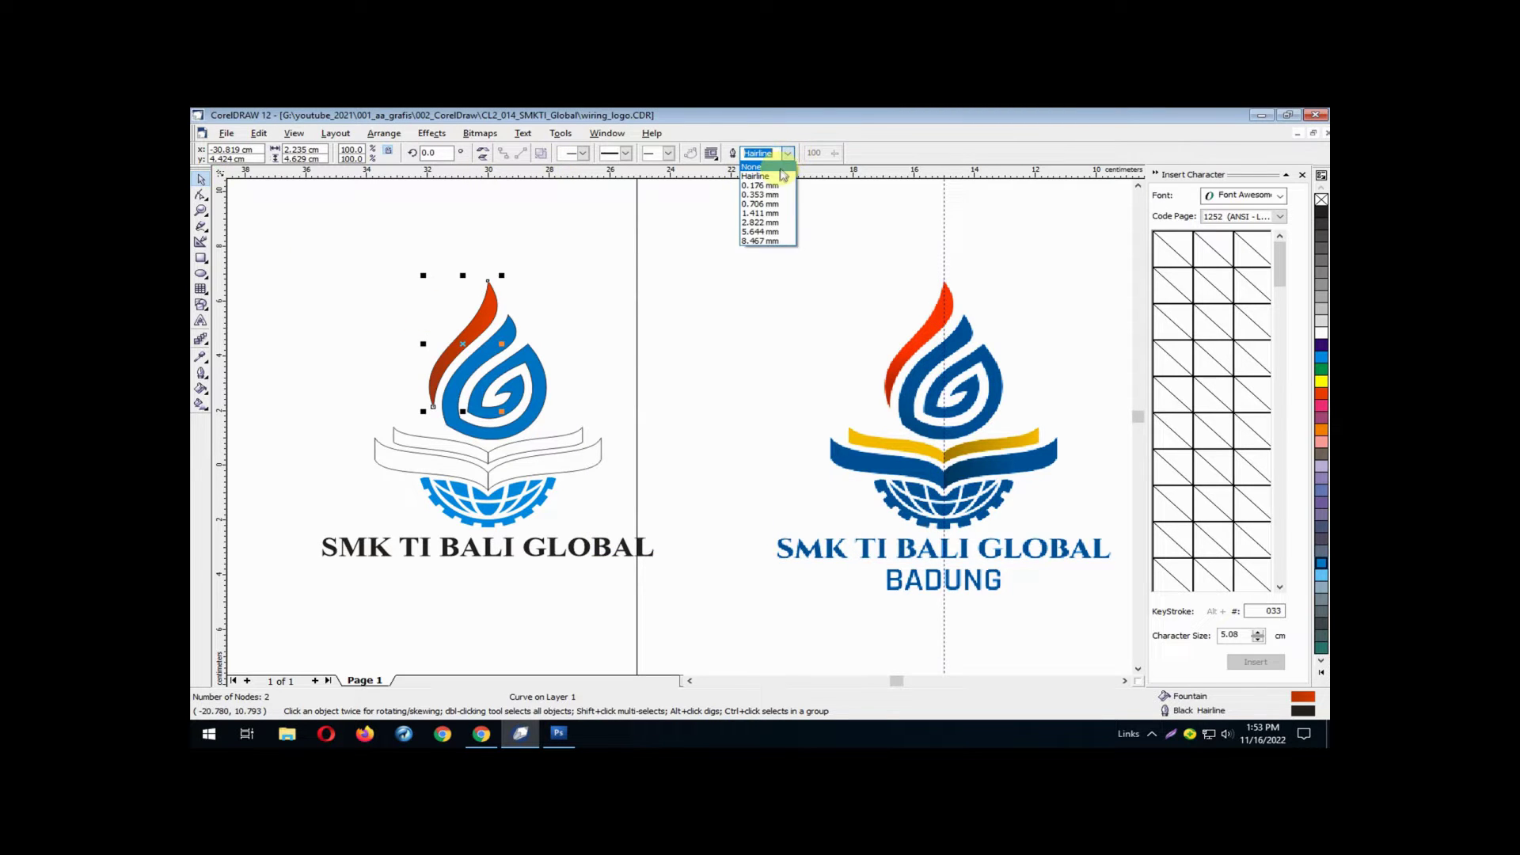
pyautogui.click(772, 166)
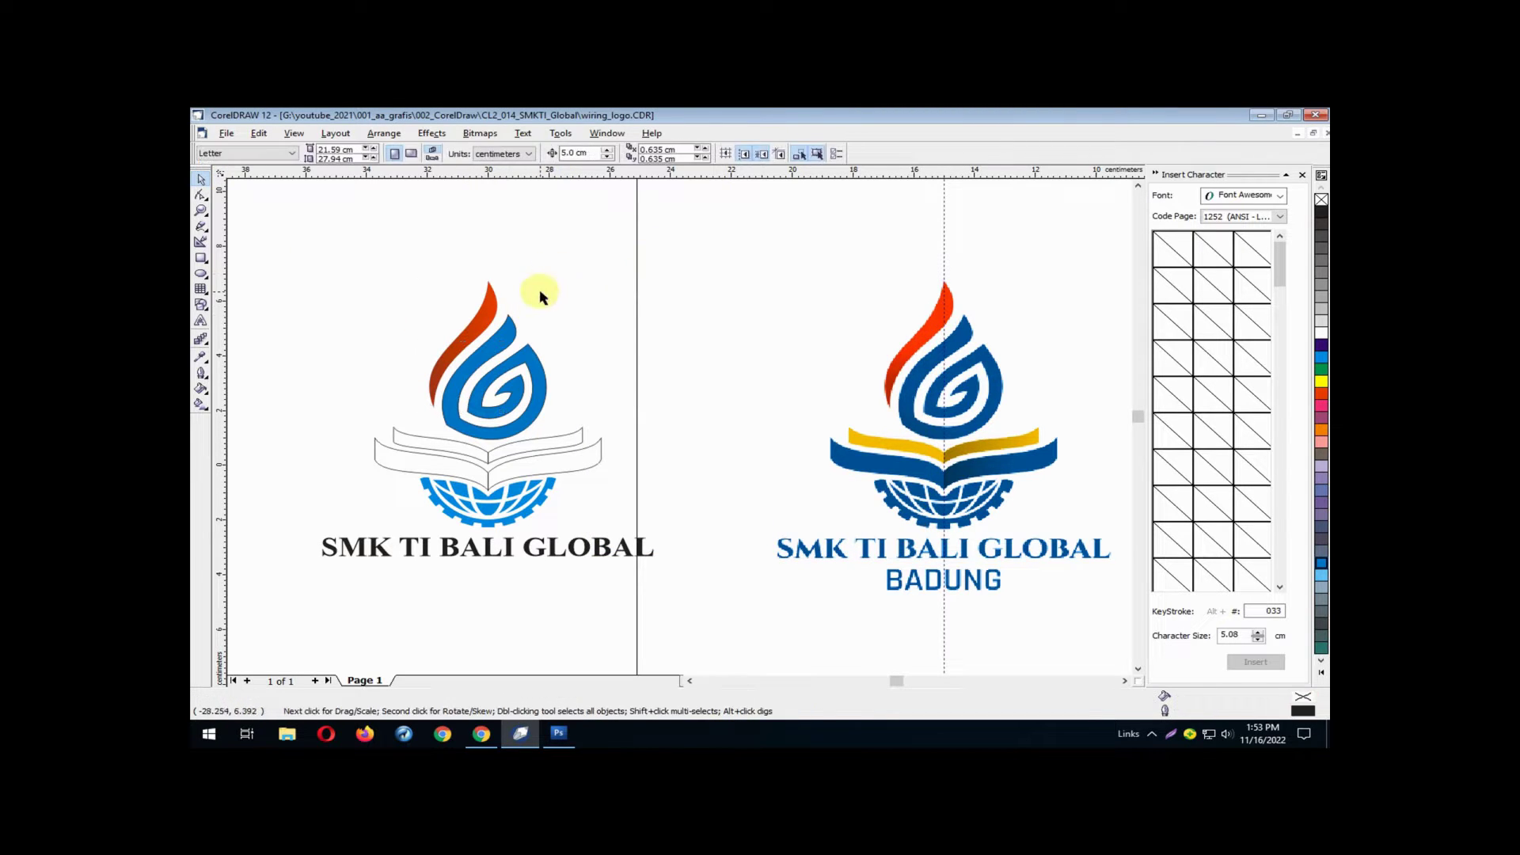
pyautogui.click(201, 388)
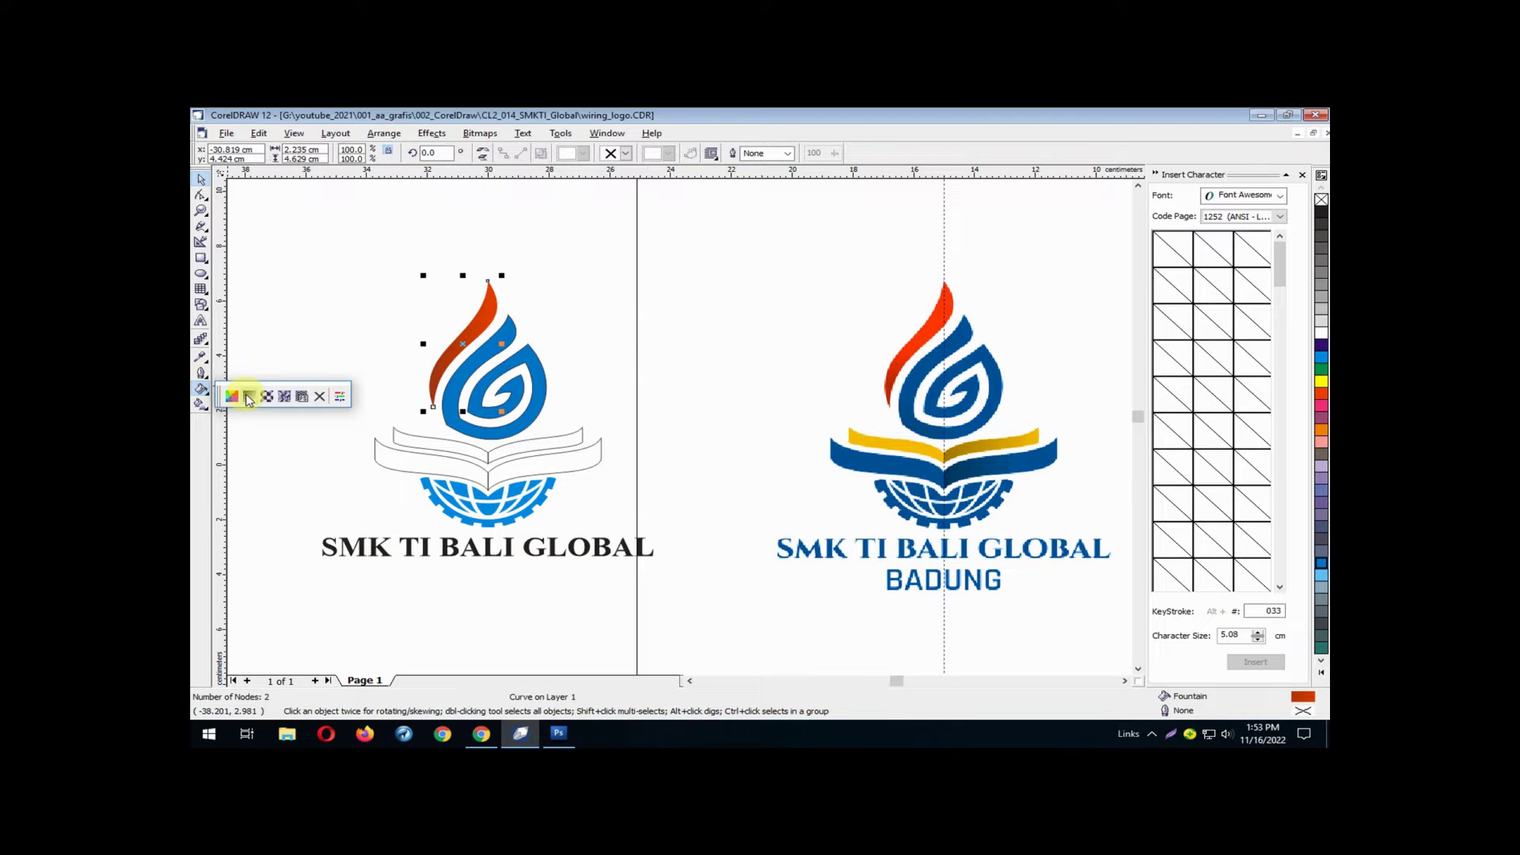
pyautogui.click(249, 397)
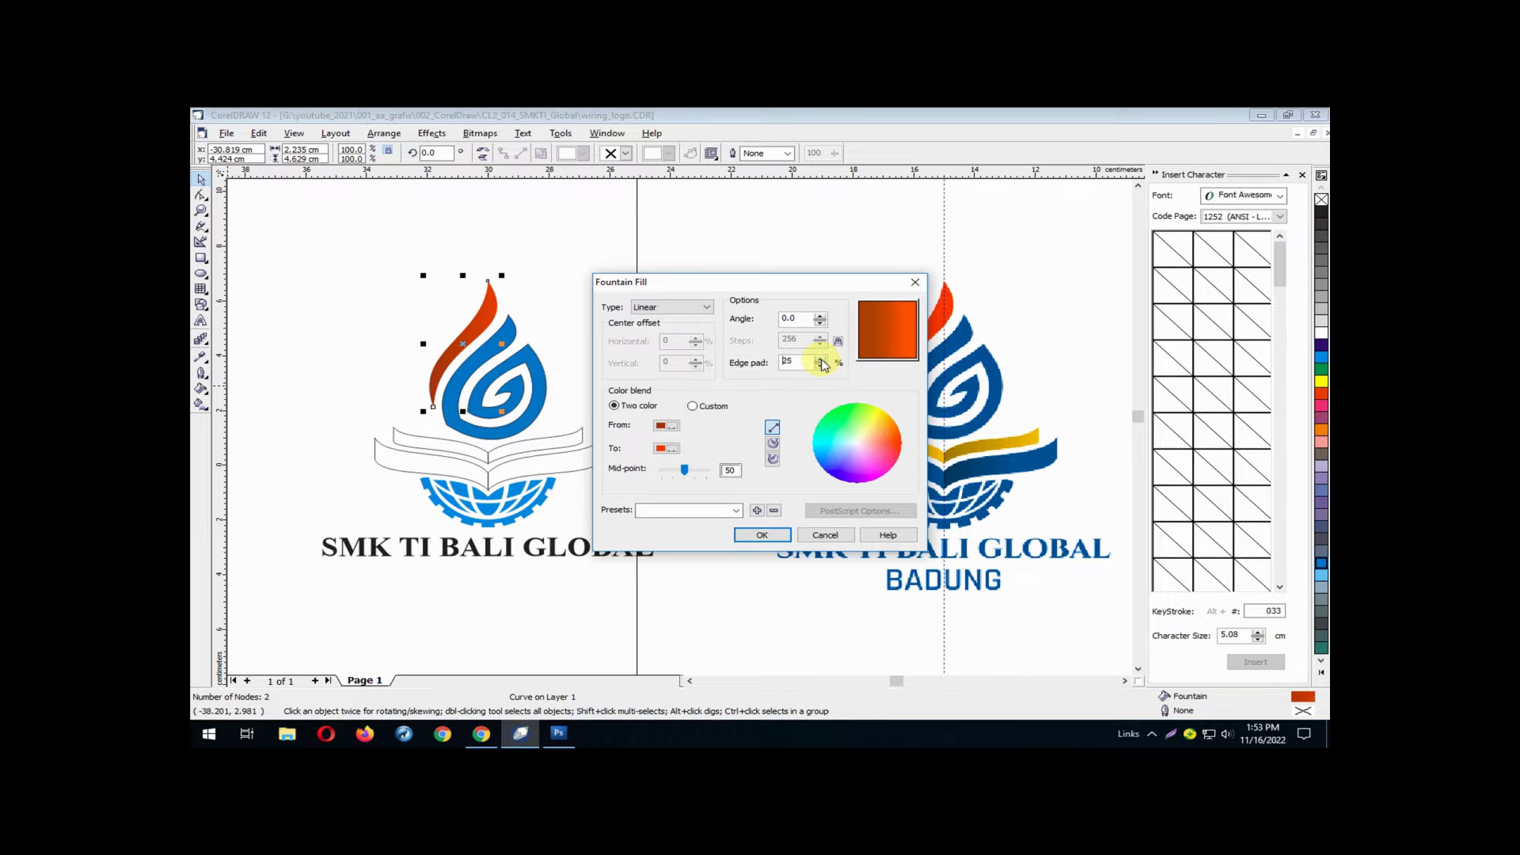
pyautogui.click(763, 535)
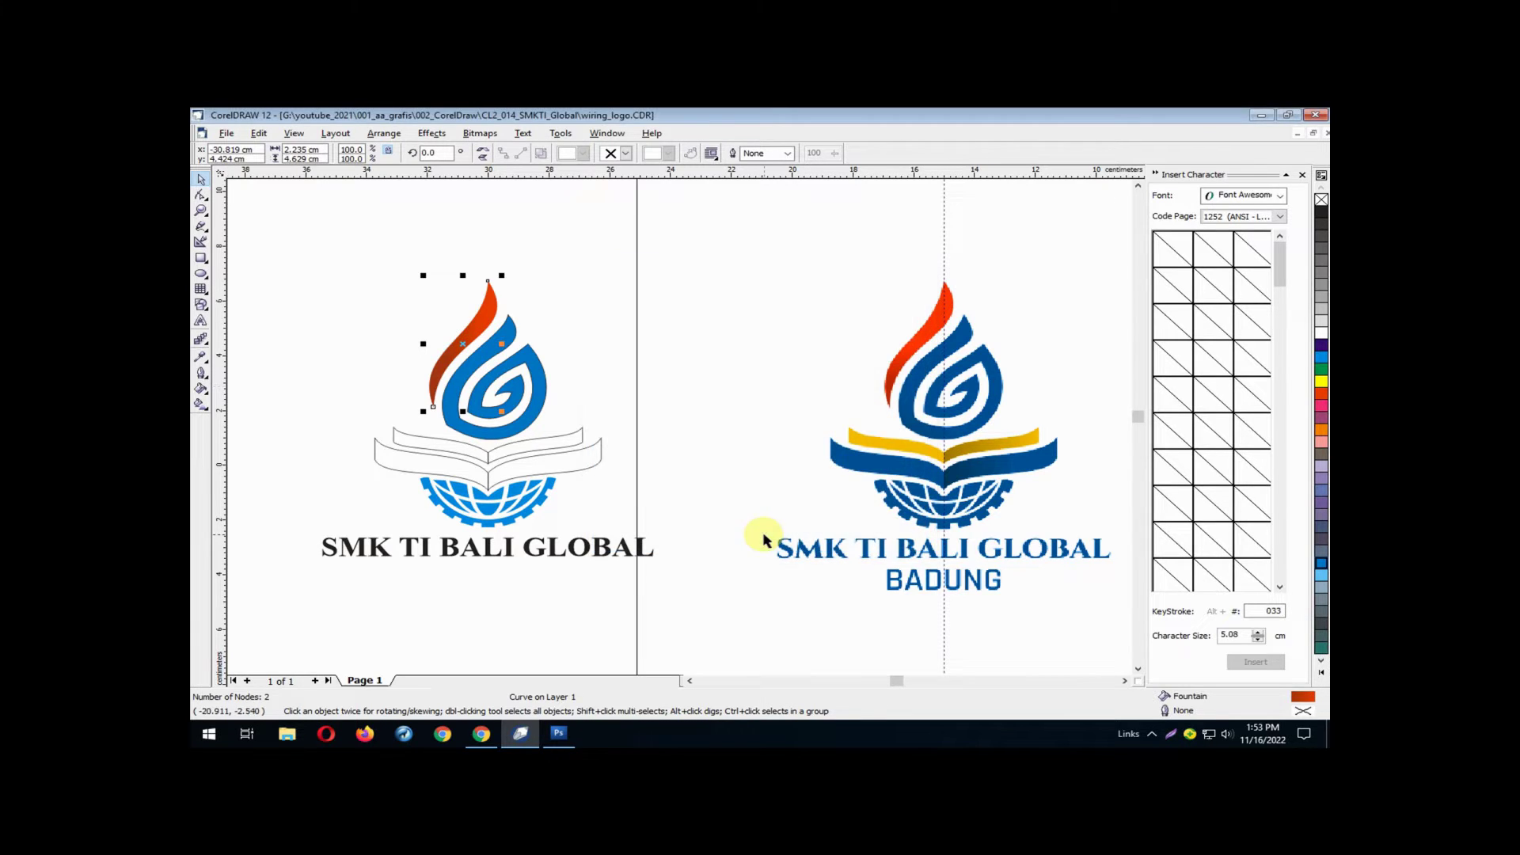
pyautogui.click(201, 389)
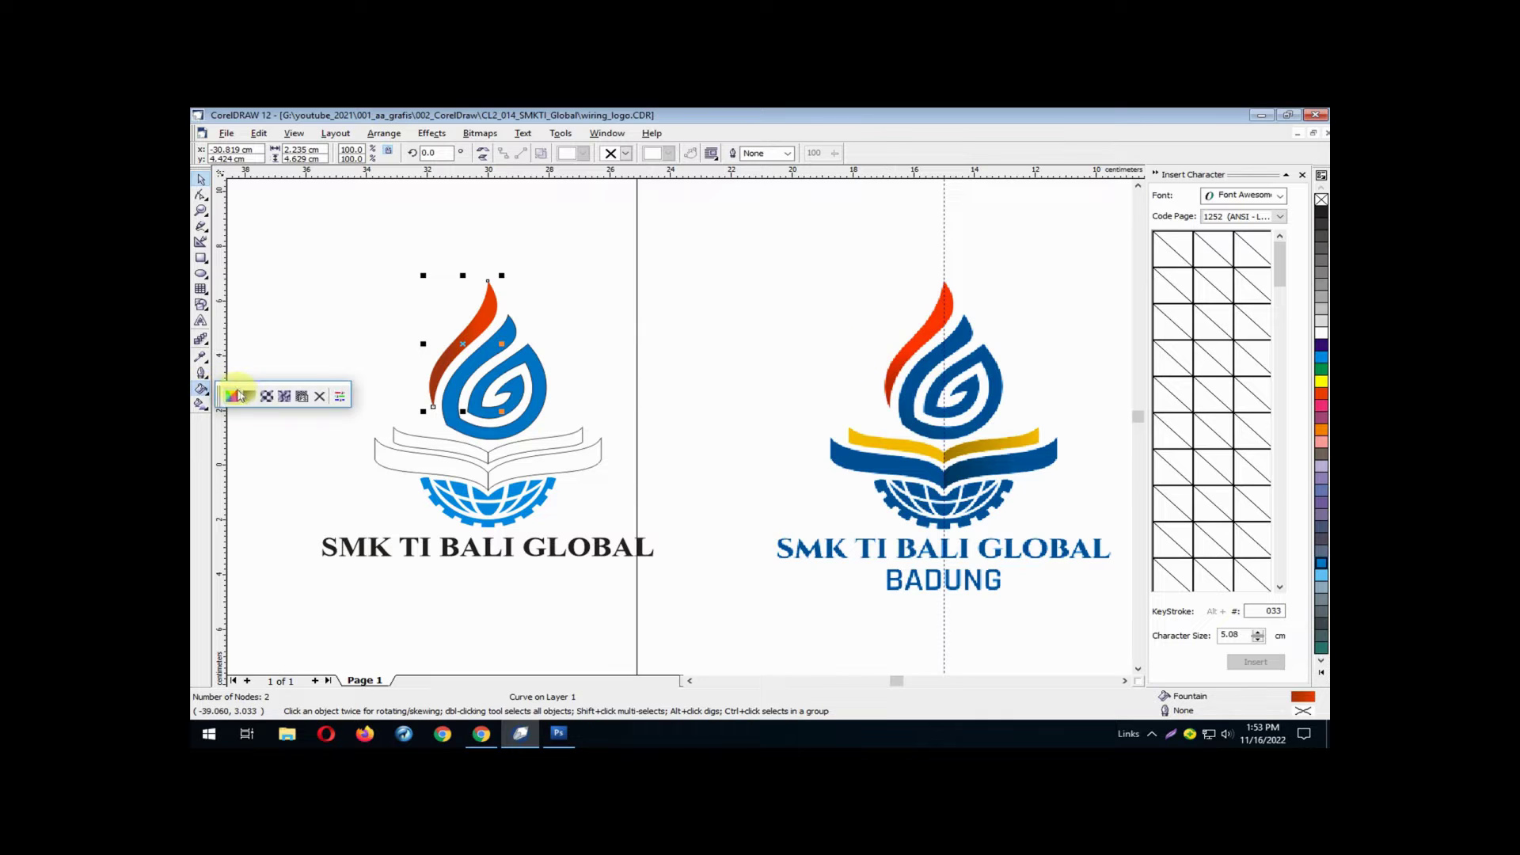
pyautogui.click(249, 397)
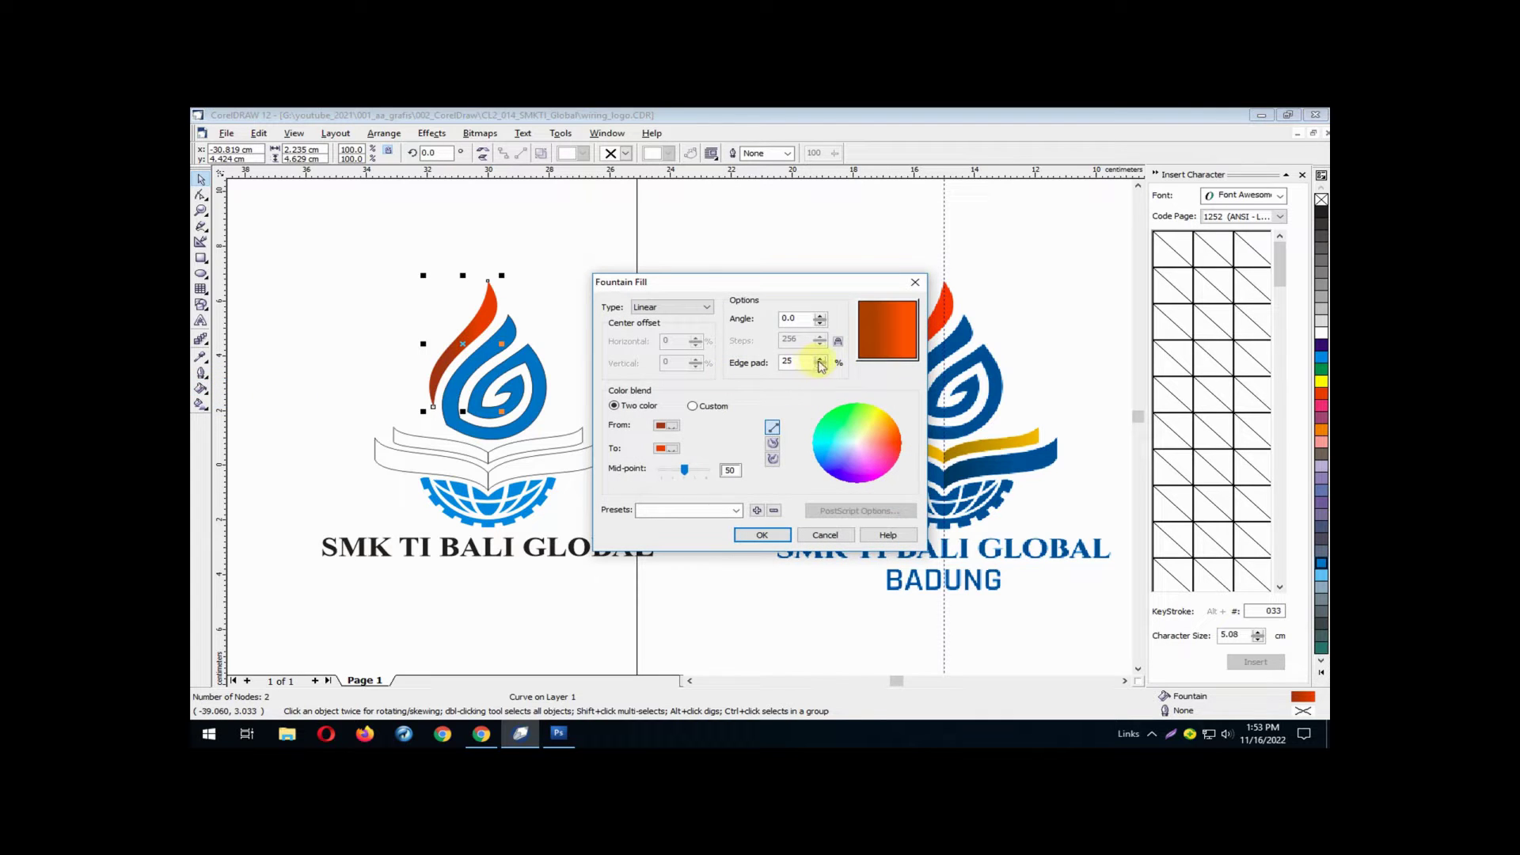
pyautogui.click(762, 535)
pyautogui.click(641, 367)
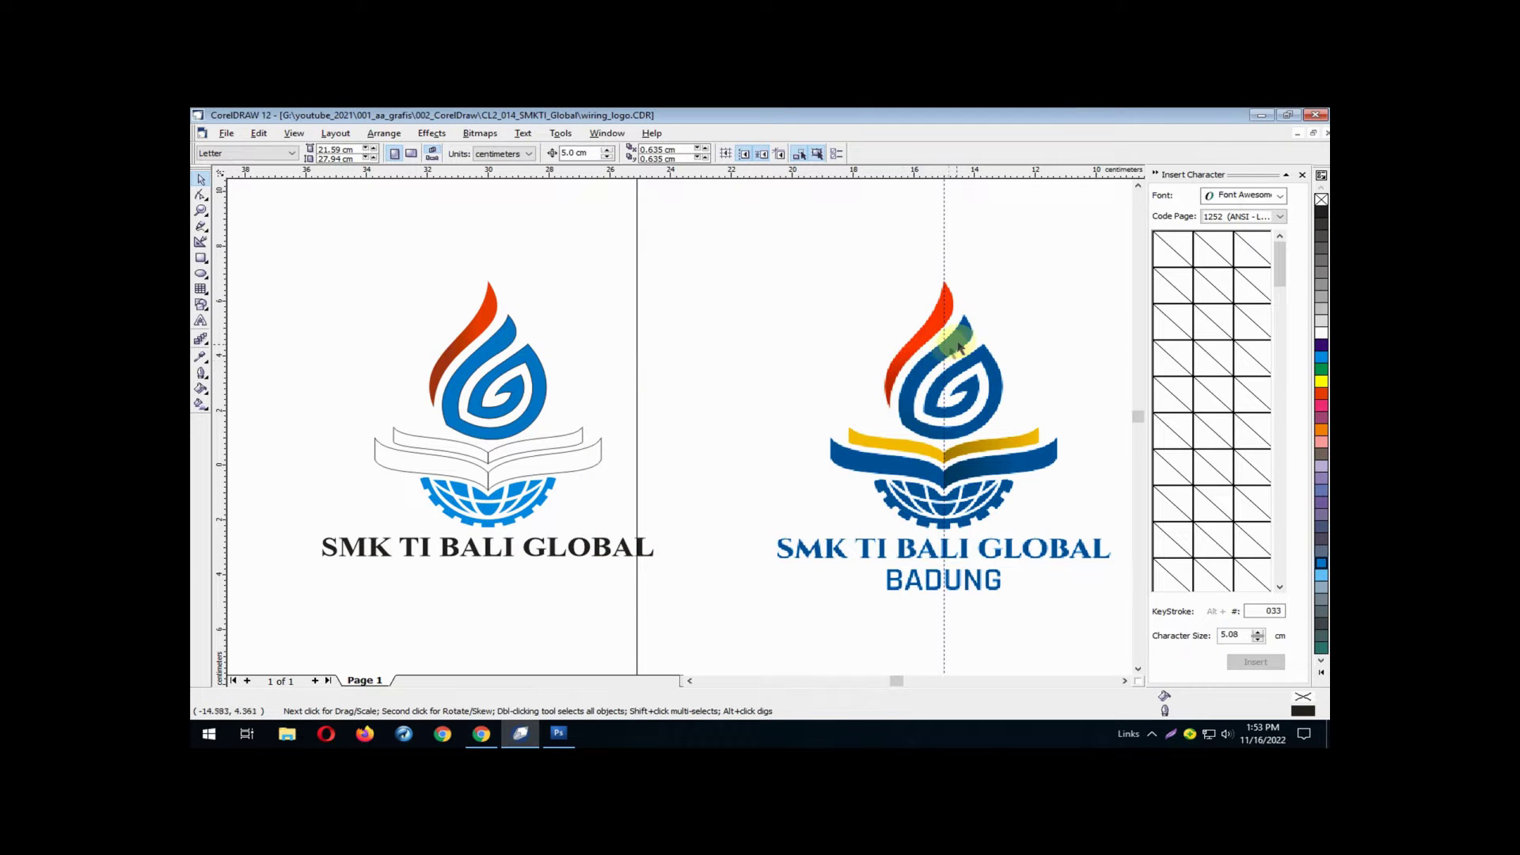
# Sample the blue of the G-shaped flame in Photoshop to read its CMYK values, and return to CorelDRAW
pyautogui.click(558, 734)
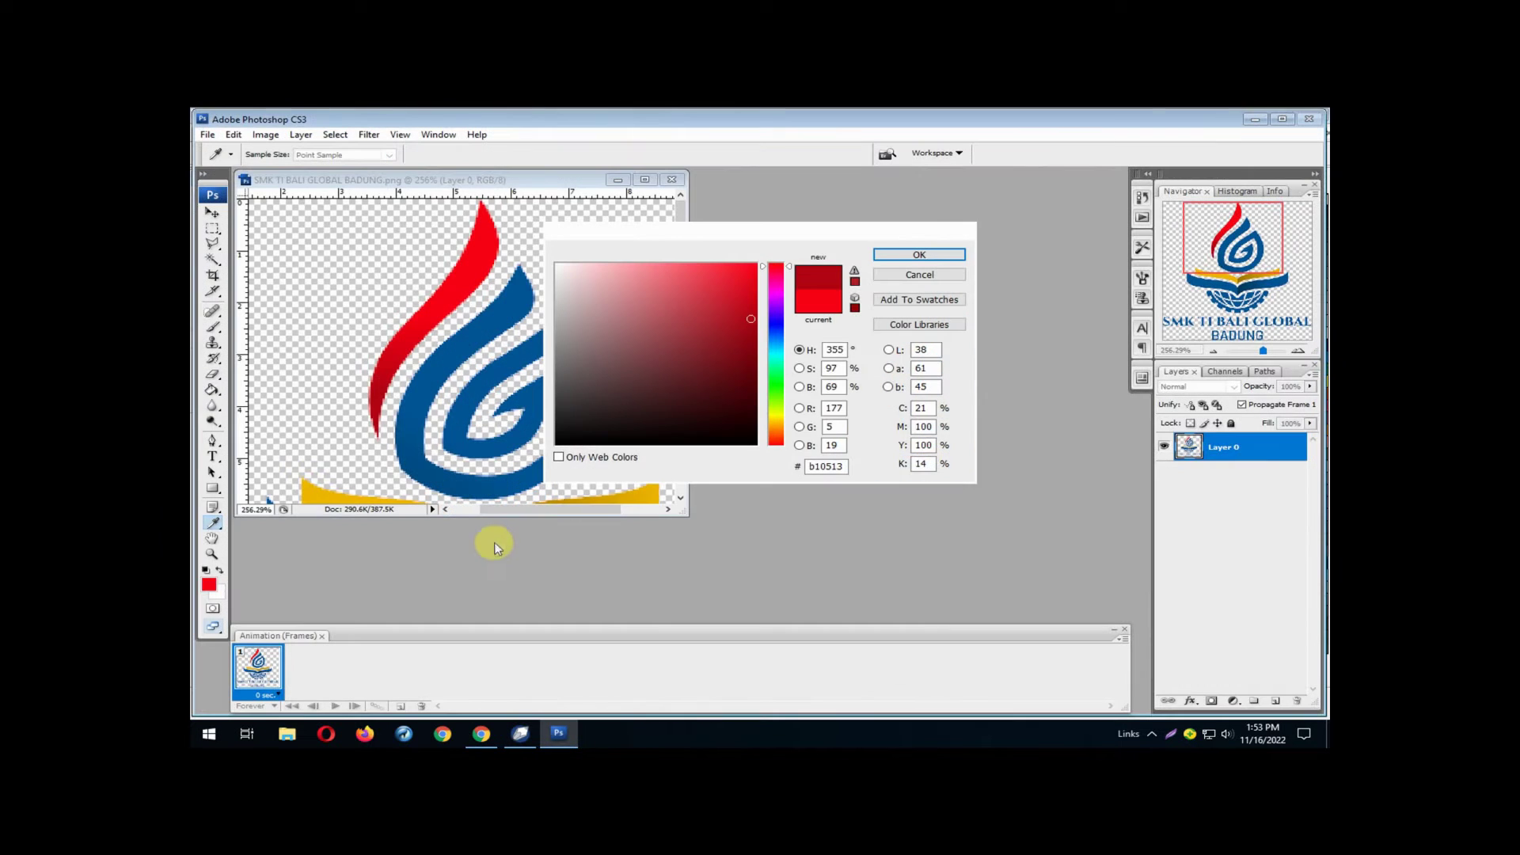
pyautogui.click(418, 424)
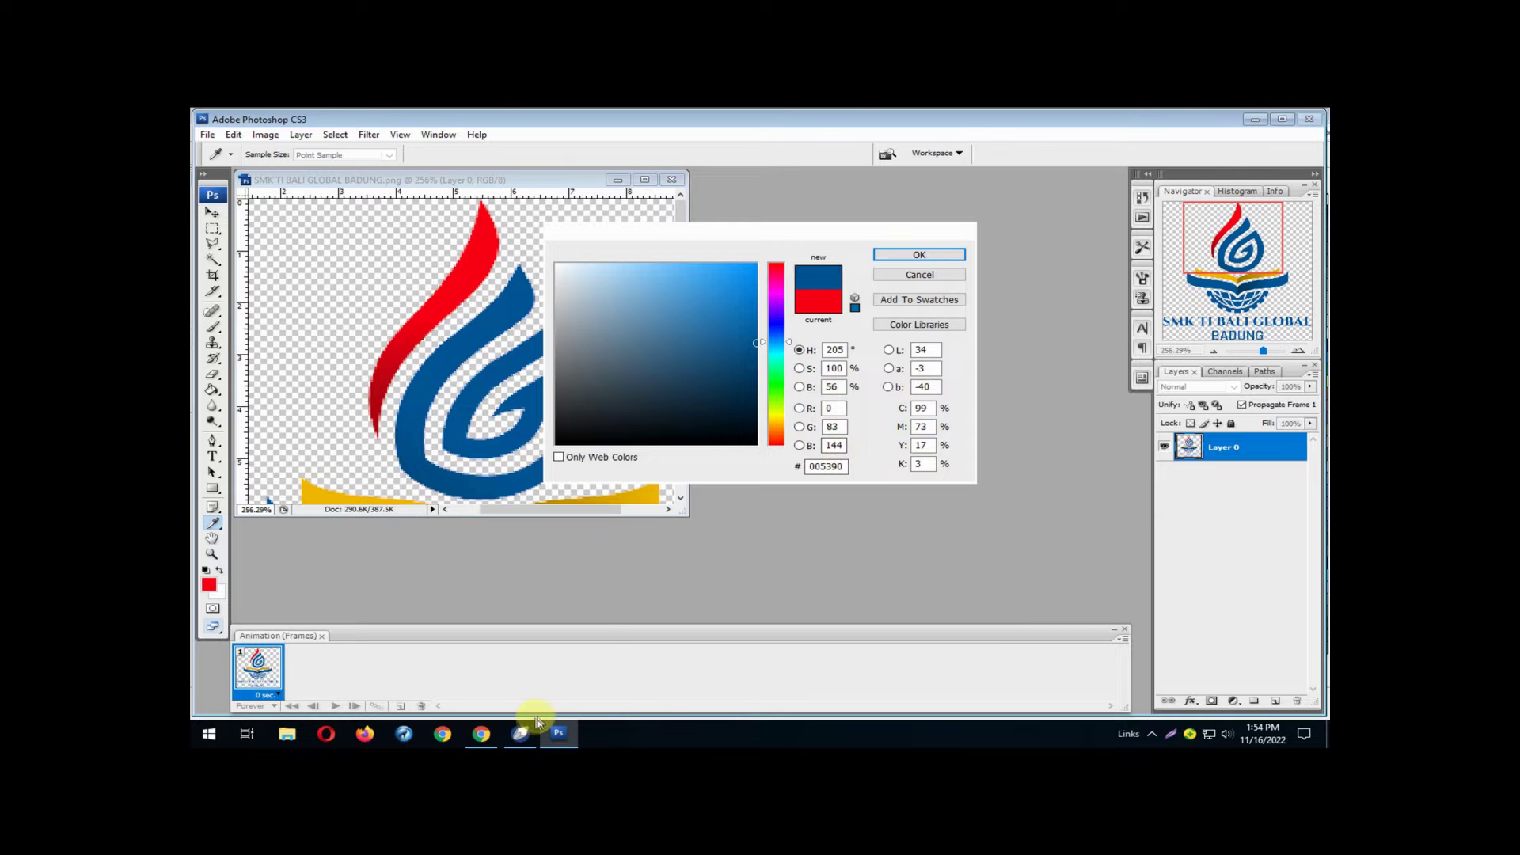
pyautogui.click(521, 740)
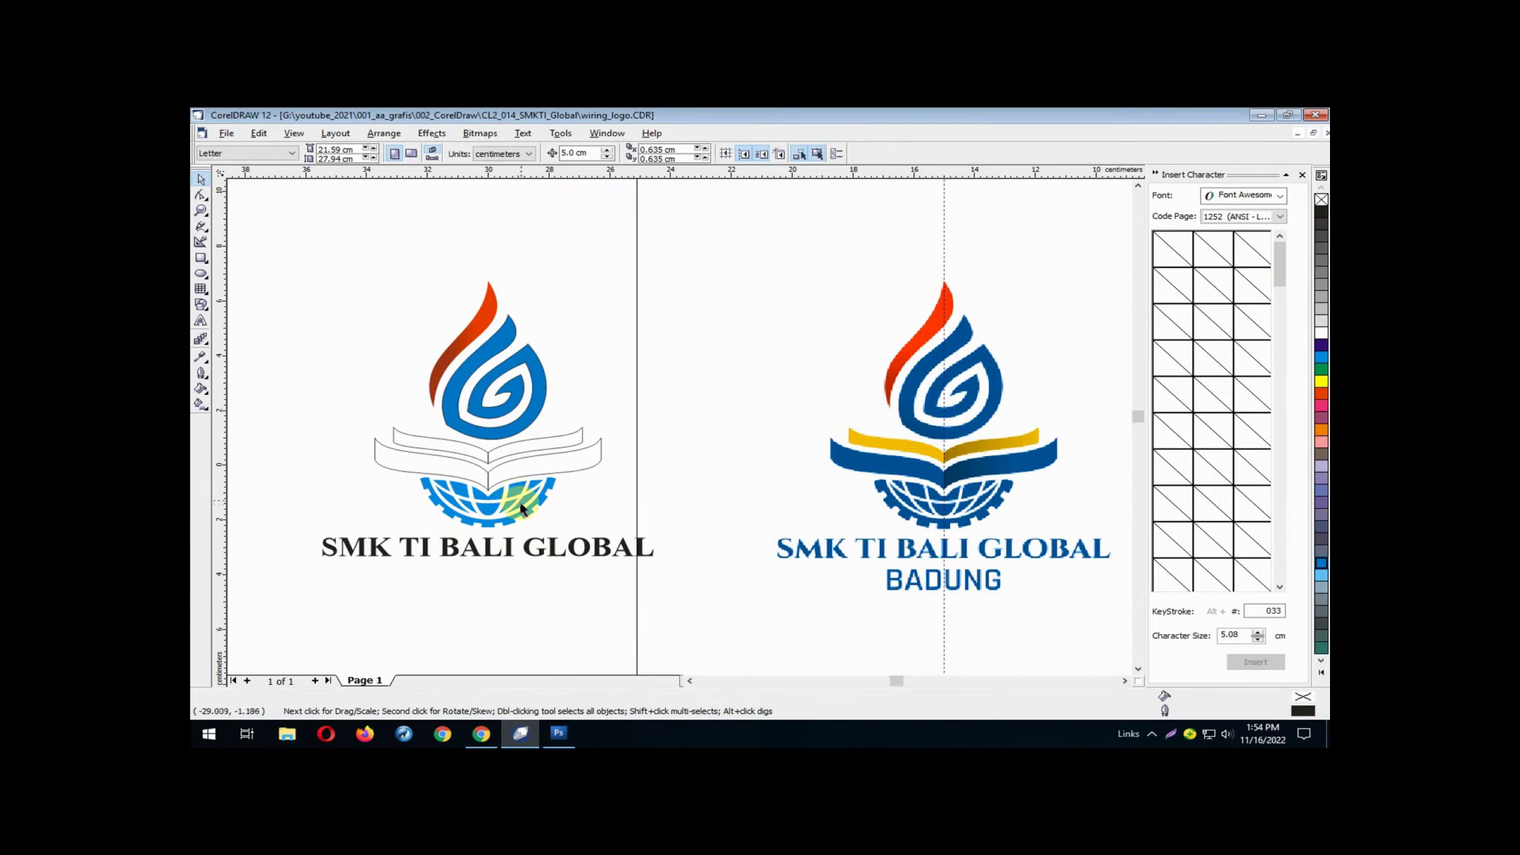
# Fill the G-shaped flame of the traced logo with a uniform RGB colour of R 0, G 83, B 144
pyautogui.click(484, 358)
pyautogui.click(200, 390)
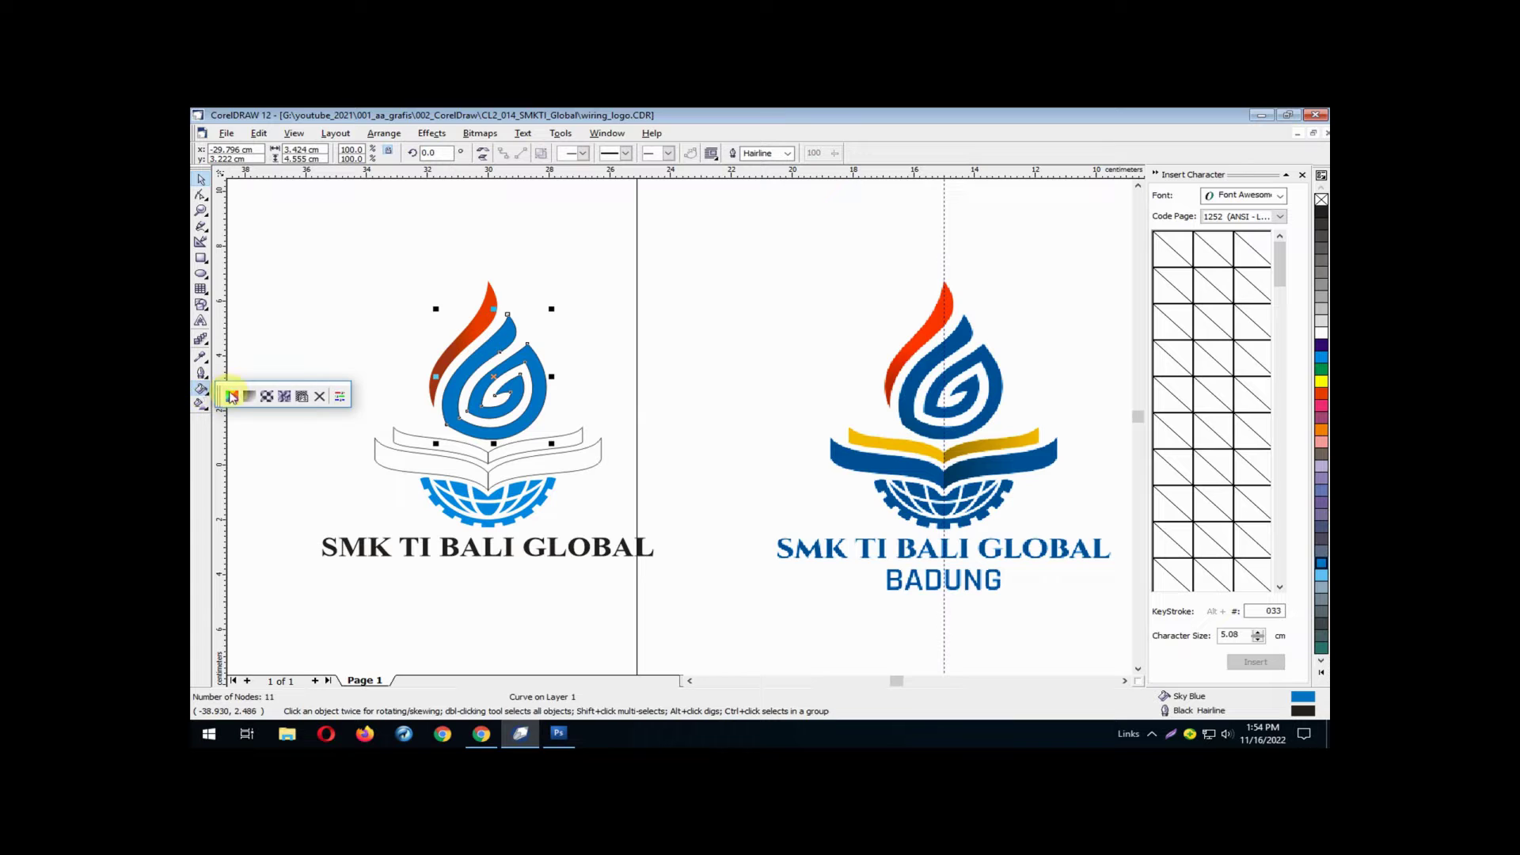
pyautogui.click(232, 396)
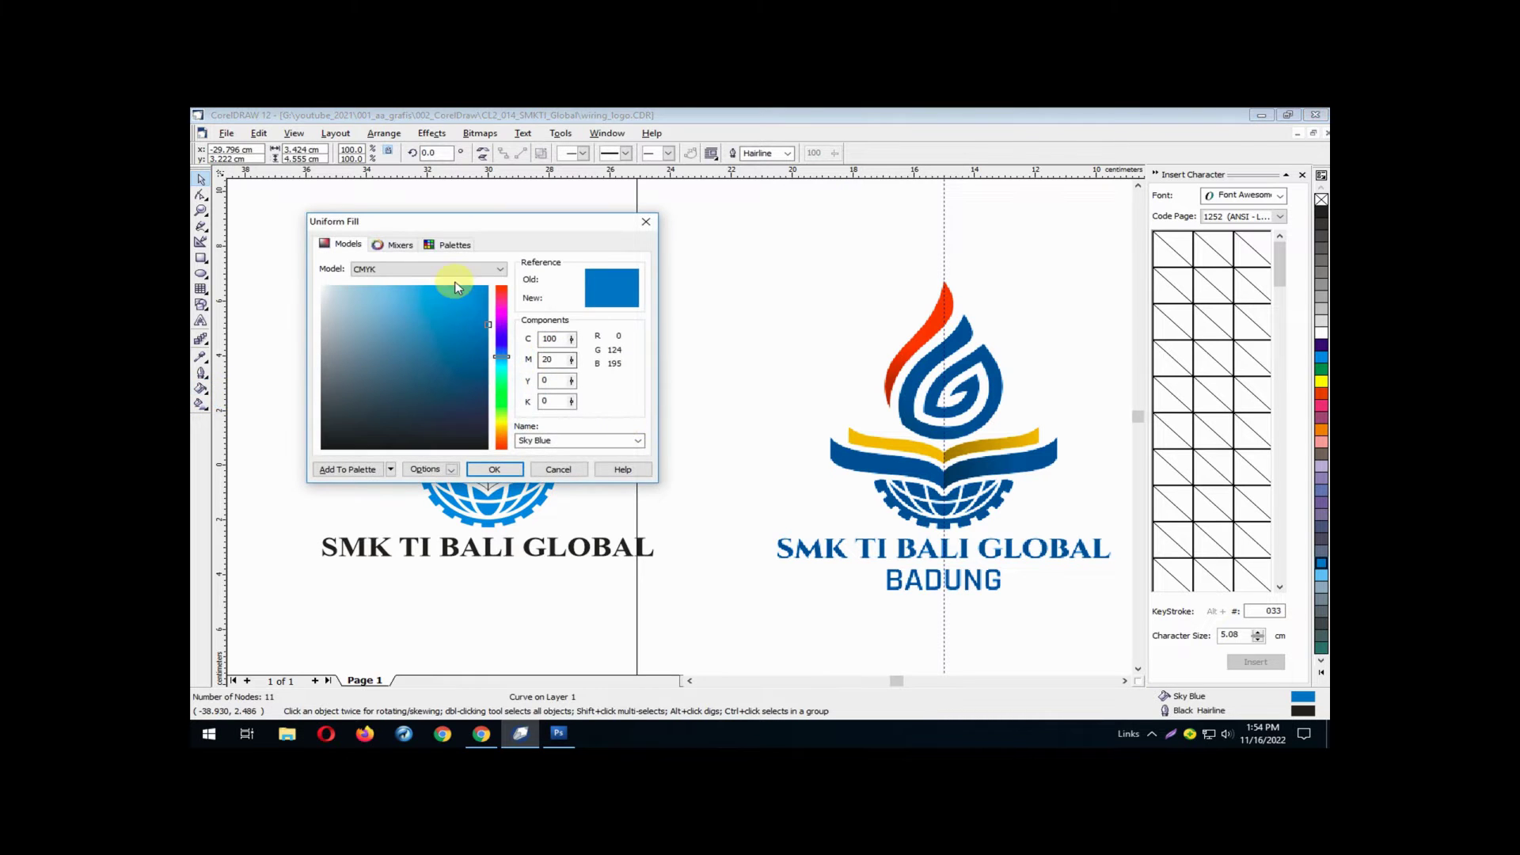
pyautogui.click(422, 268)
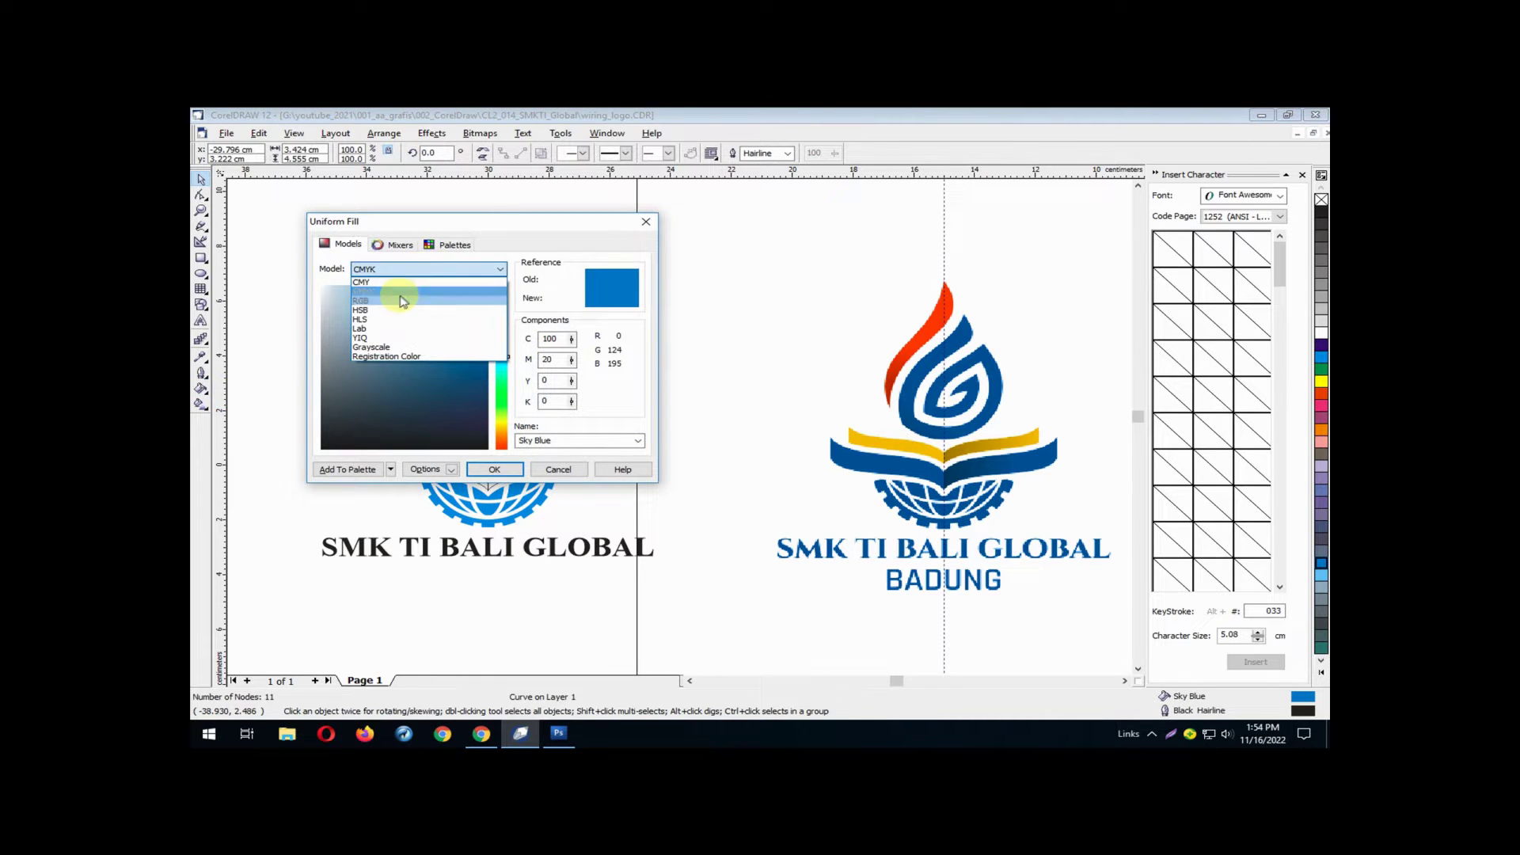
pyautogui.click(402, 302)
pyautogui.press('Tab')
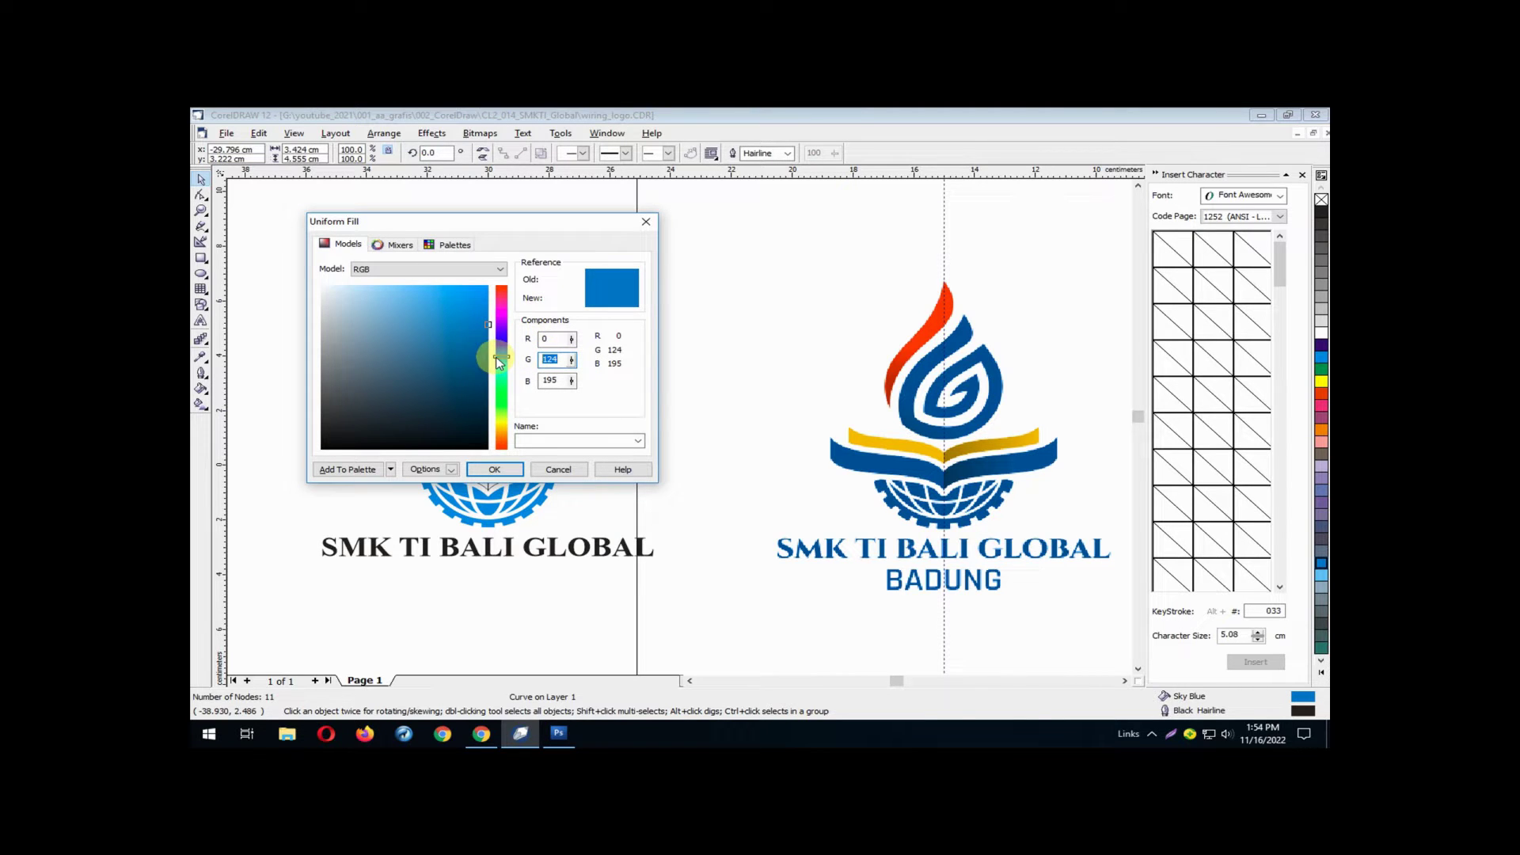
pyautogui.write('83')
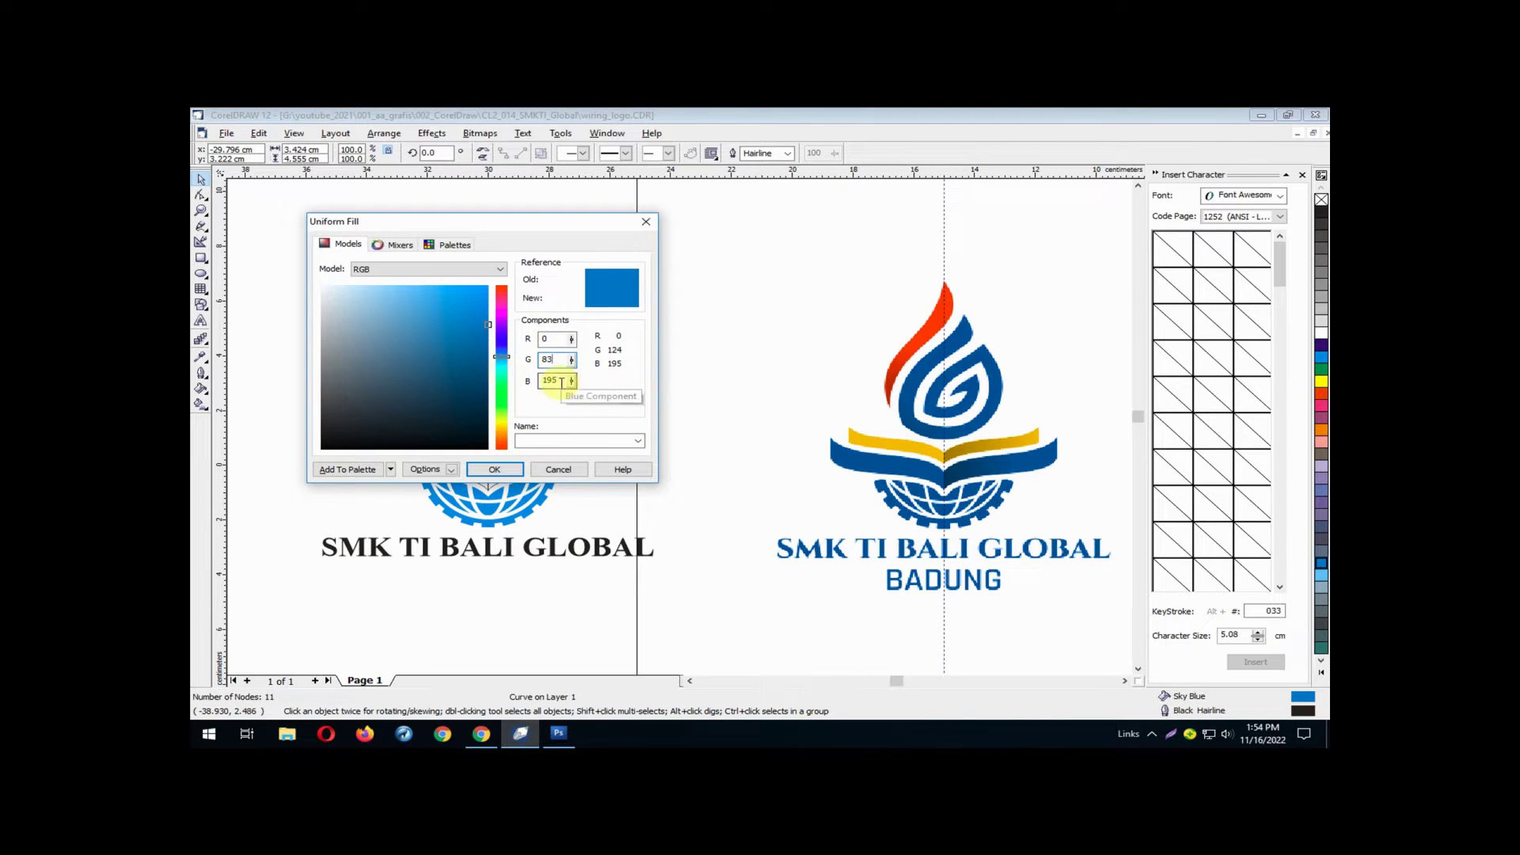
pyautogui.press('Tab')
pyautogui.write('1')
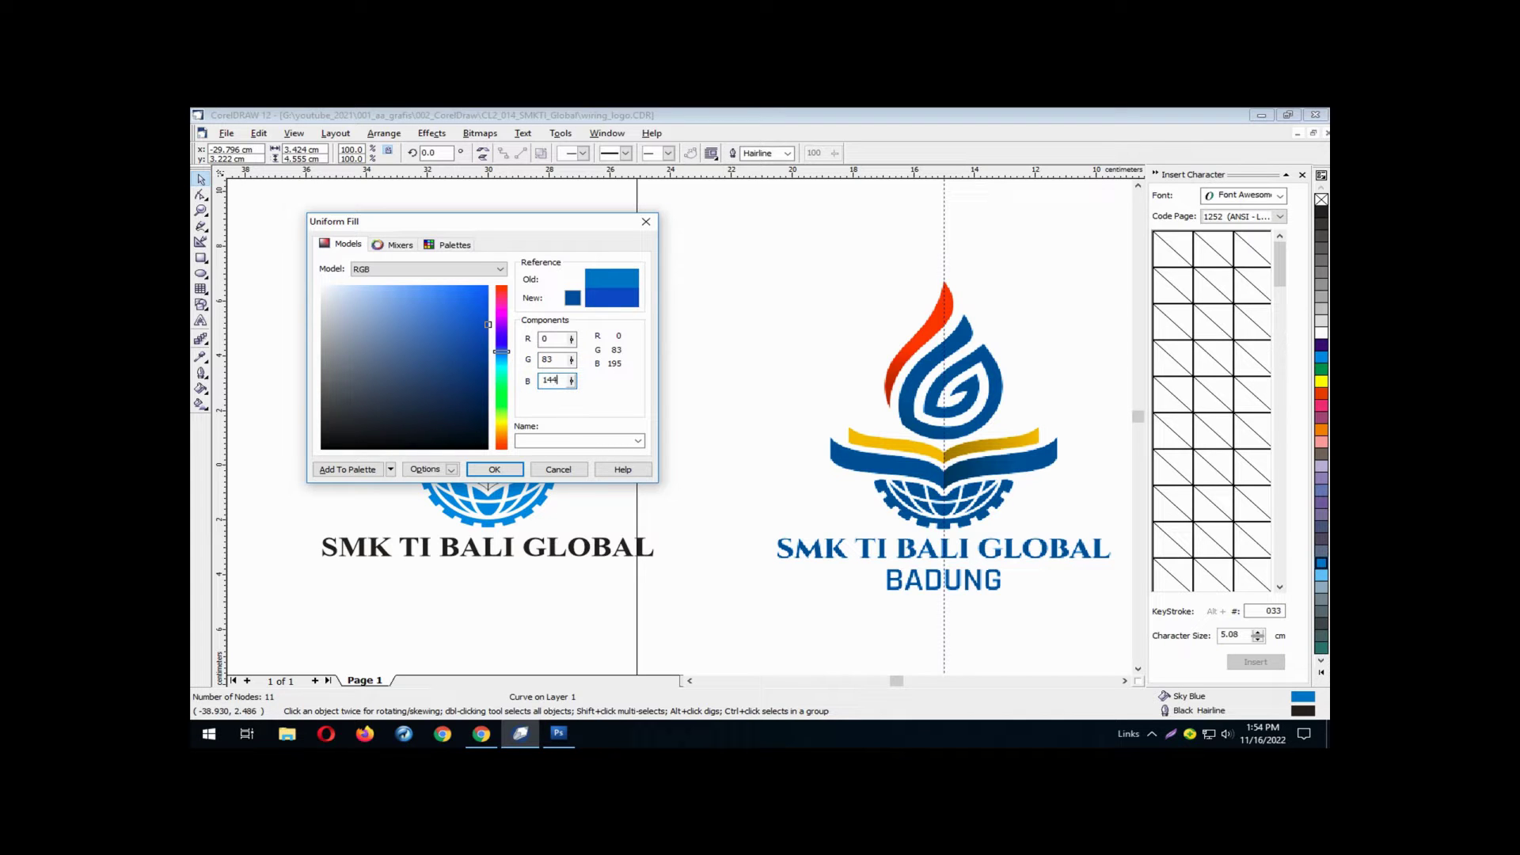
pyautogui.write('44')
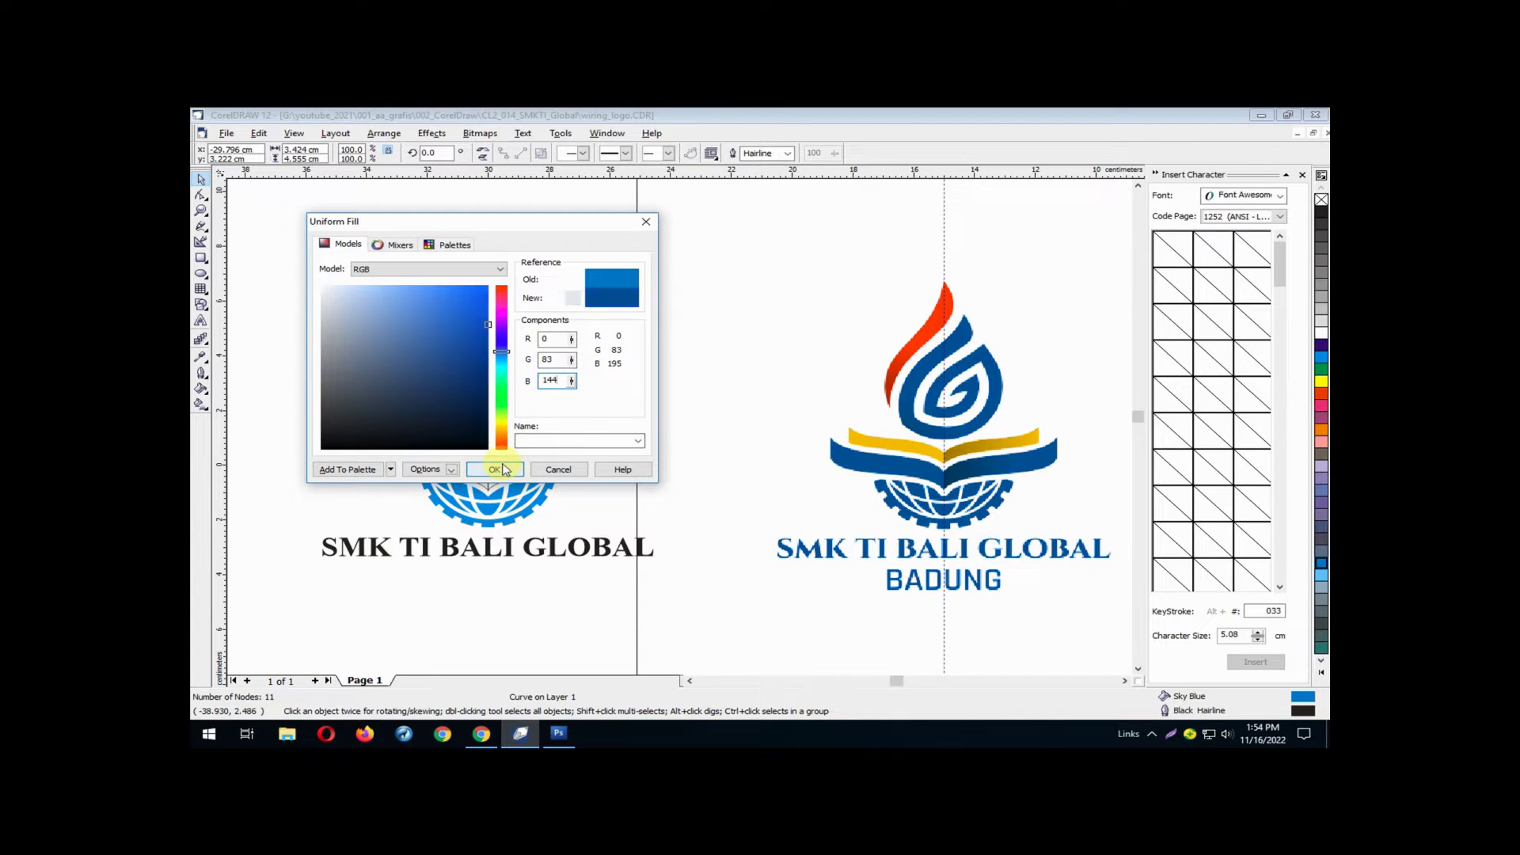
pyautogui.click(494, 469)
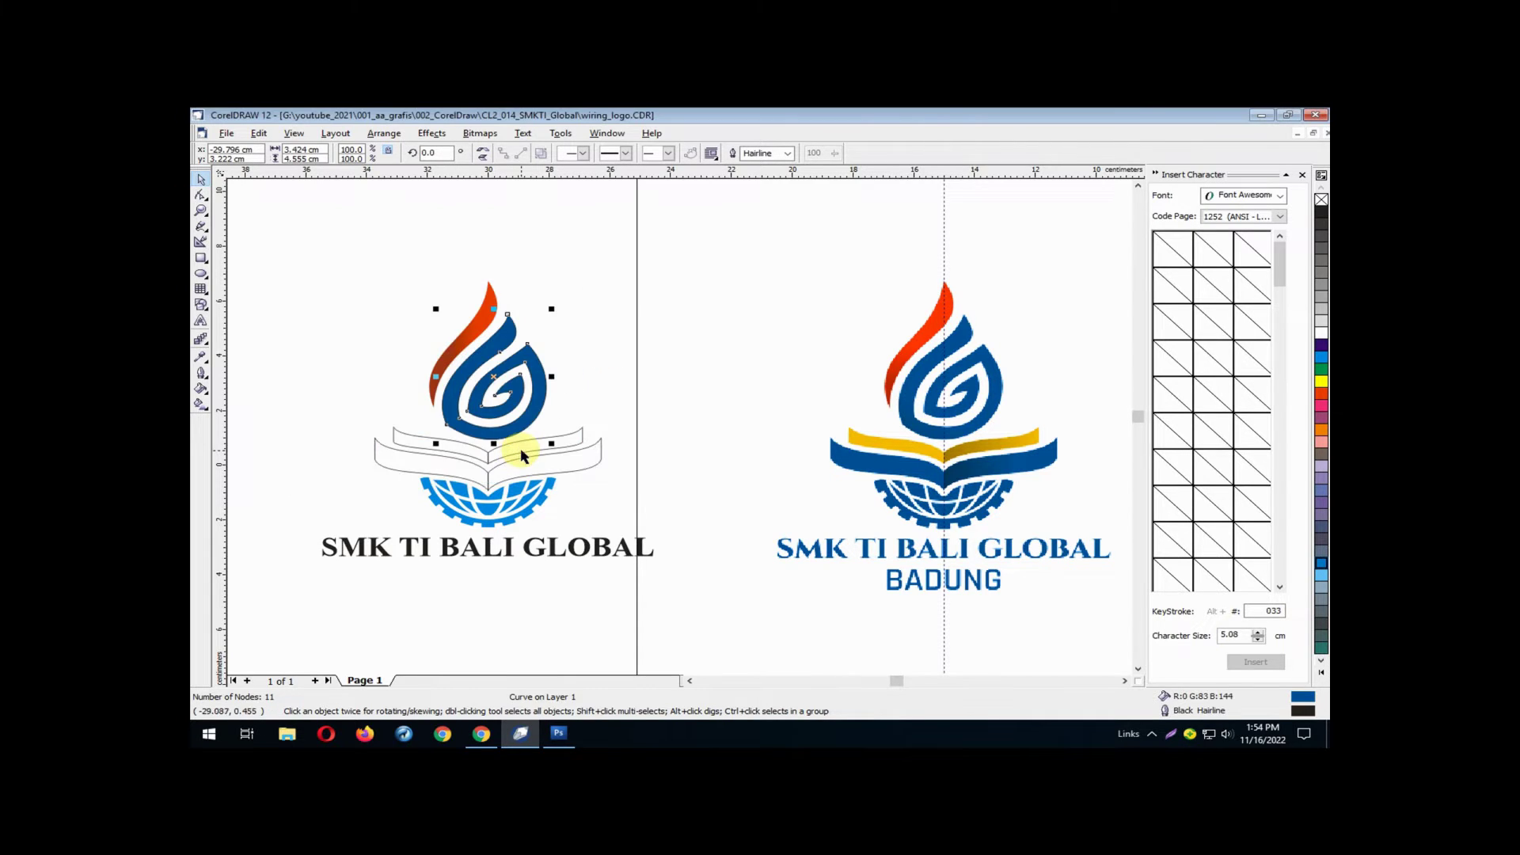
pyautogui.click(703, 388)
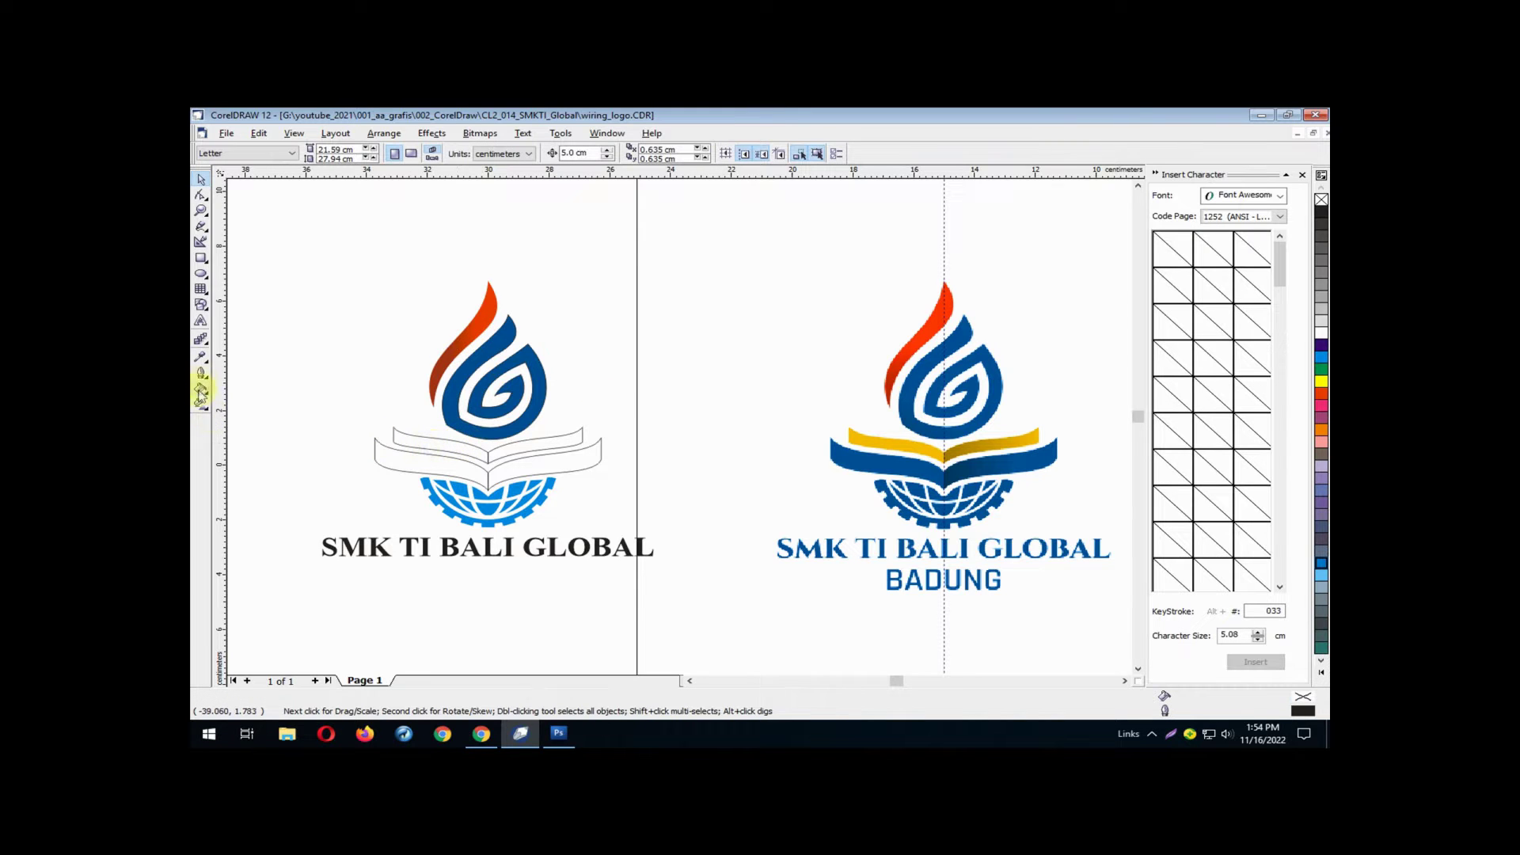
# Copy the flame's blue fill onto the lower book page's left half and the globe gear using the Eyedropper and Paintbucket tools
pyautogui.click(202, 361)
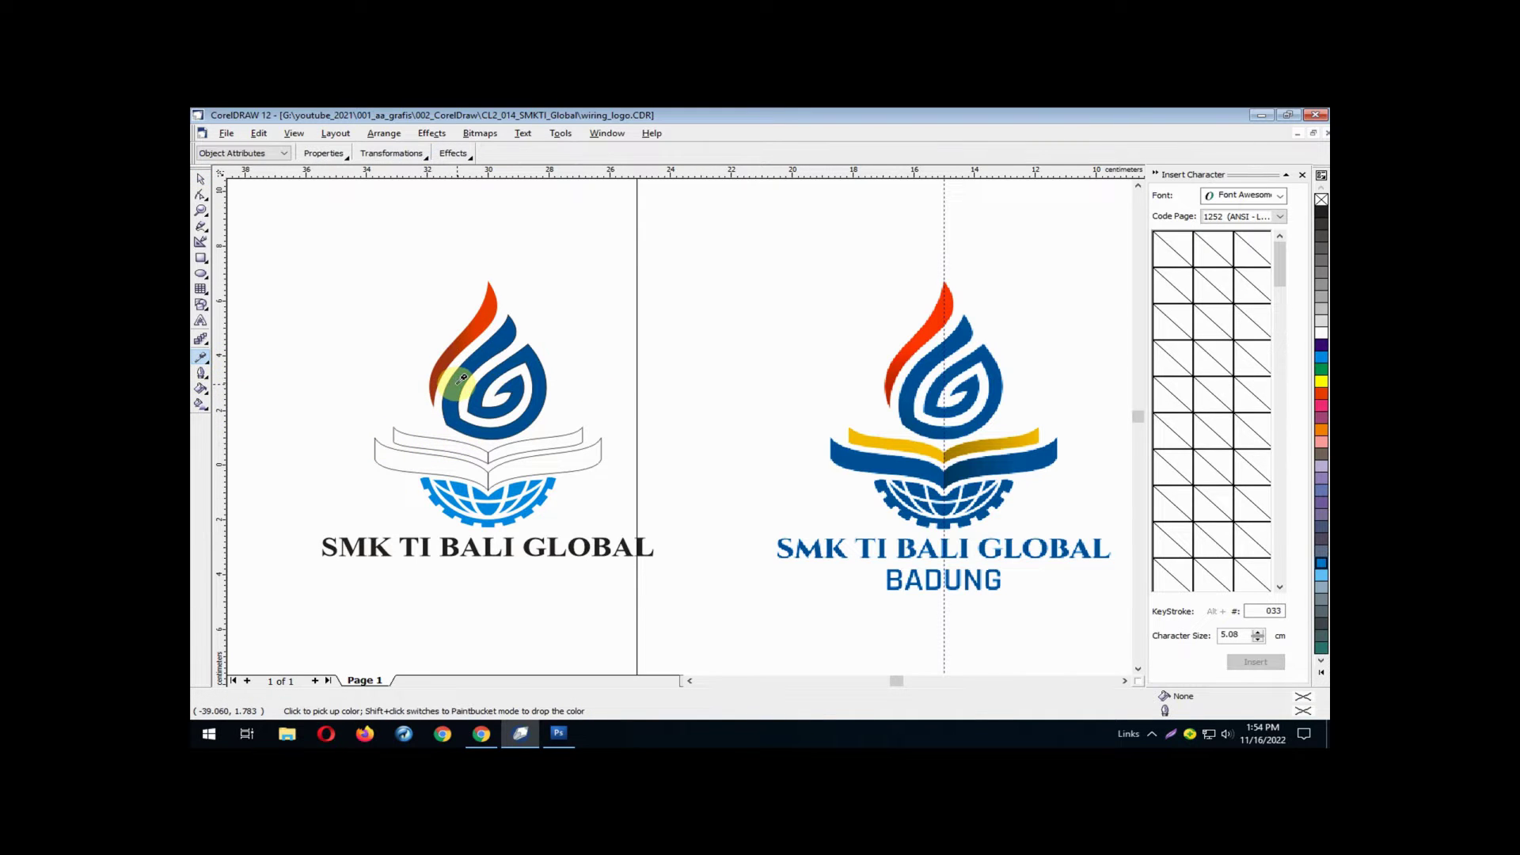
pyautogui.click(202, 361)
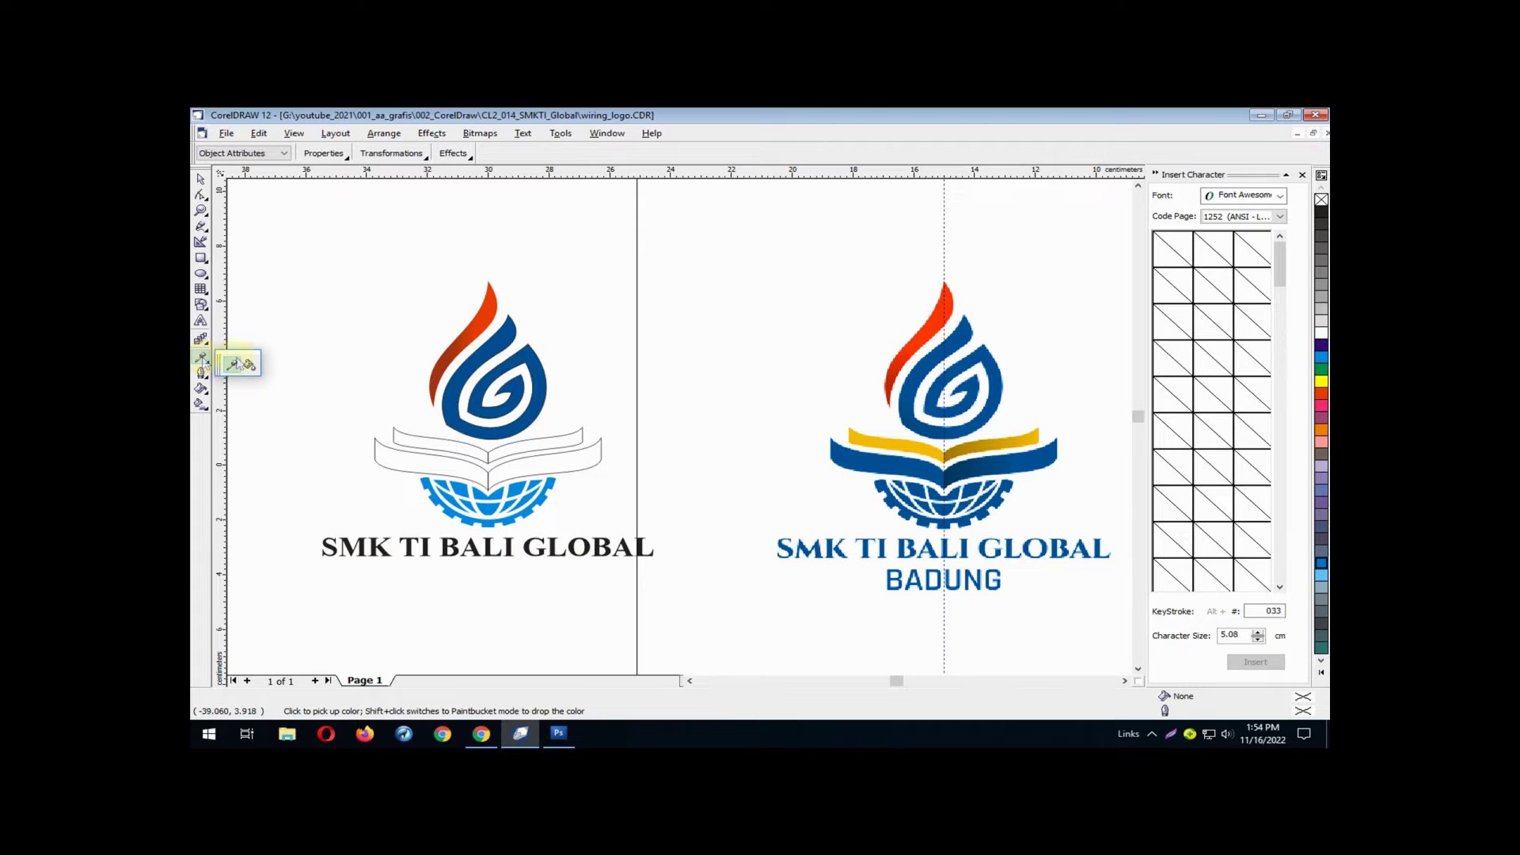
pyautogui.click(250, 366)
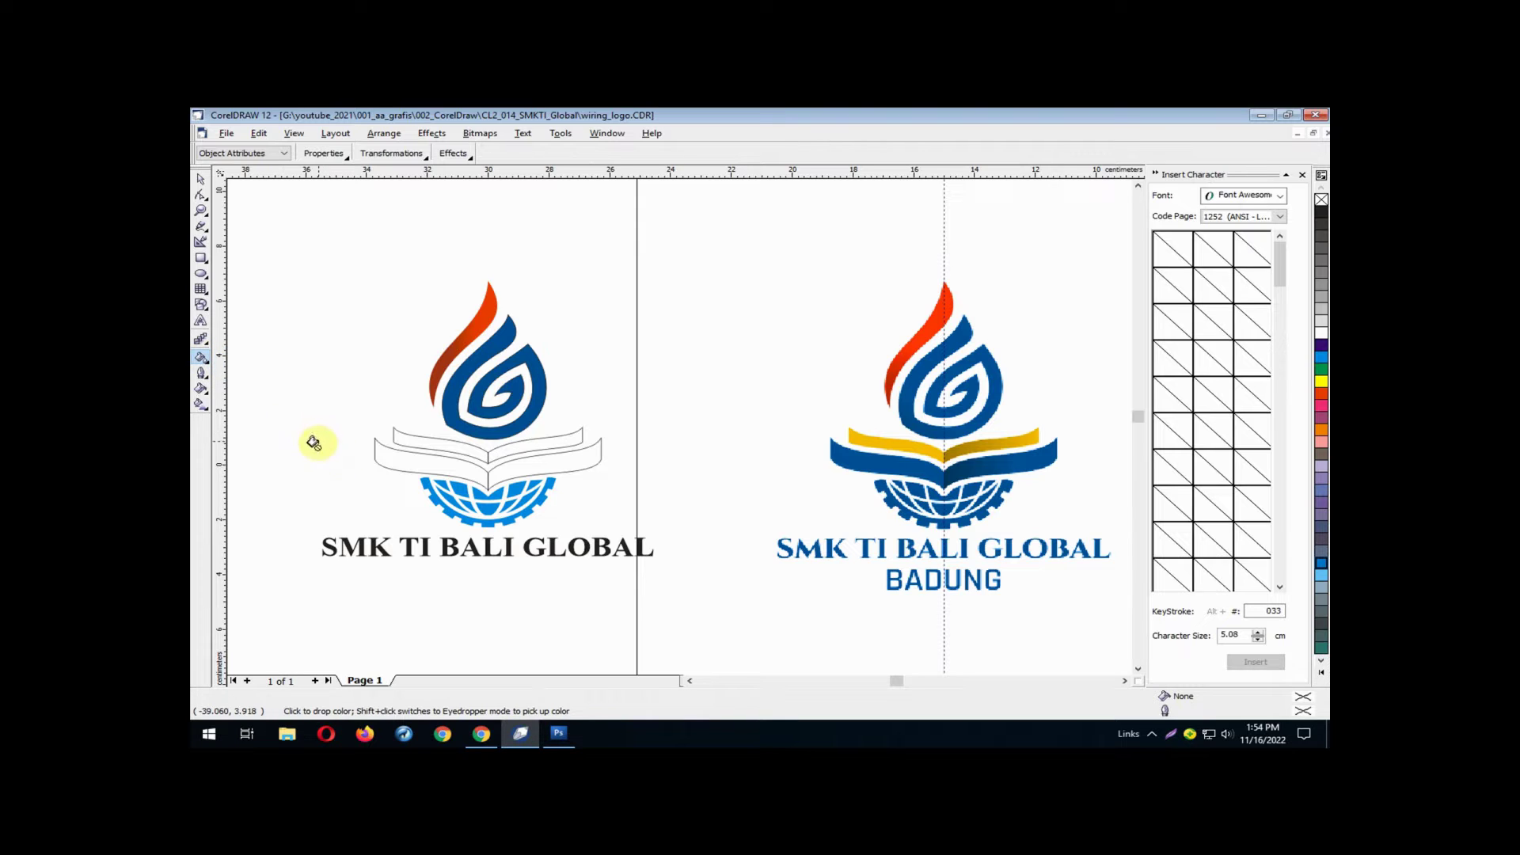
pyautogui.click(377, 453)
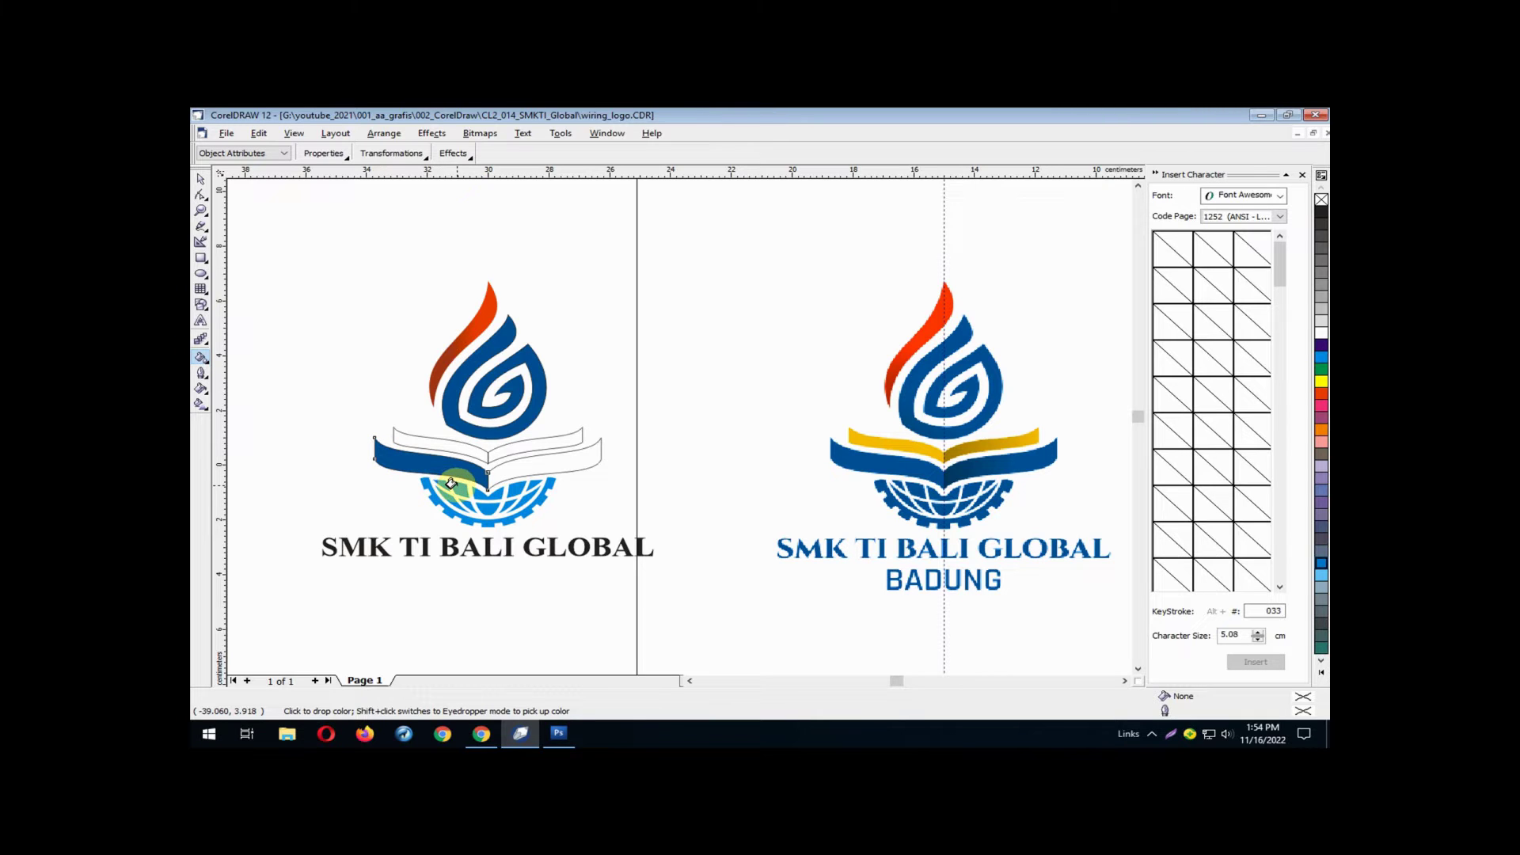
pyautogui.click(451, 485)
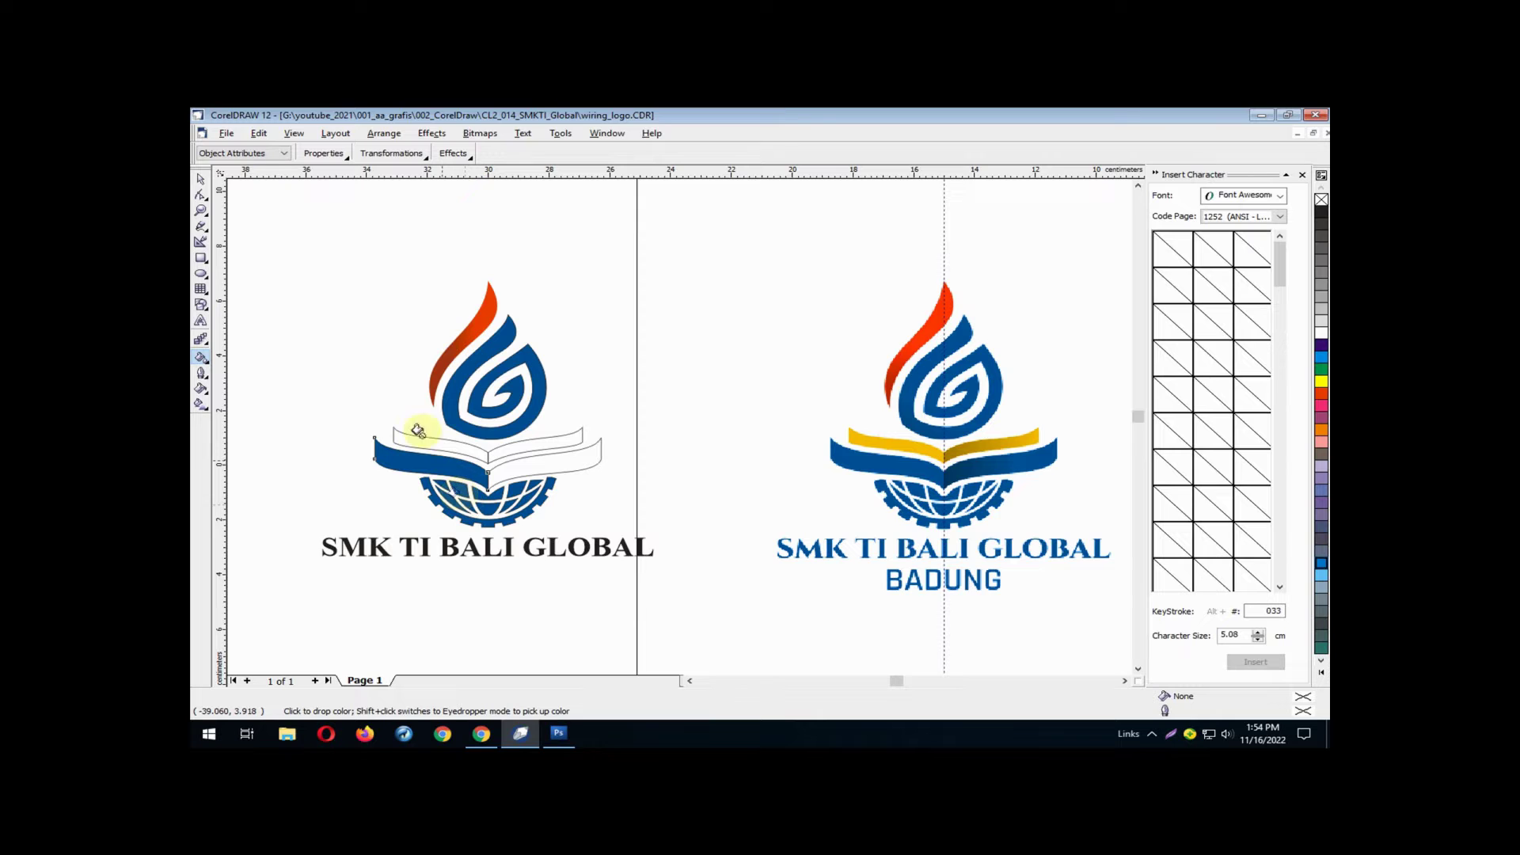
pyautogui.click(200, 179)
pyautogui.click(306, 360)
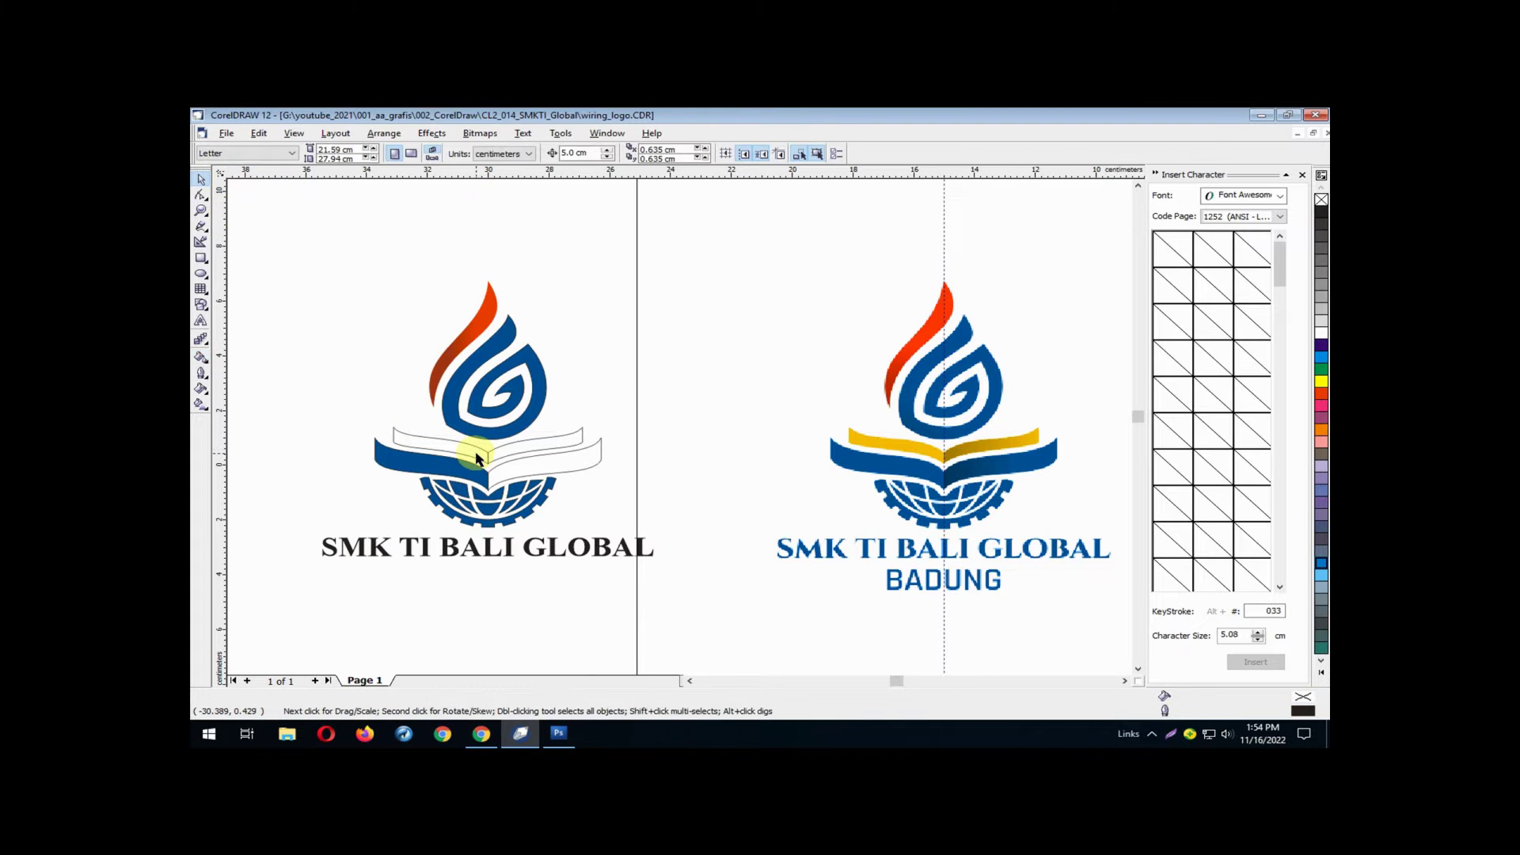
# Start a linear fountain fill on the lower book page's right half and set its To colour to RGB 0, 83, 144
pyautogui.click(529, 467)
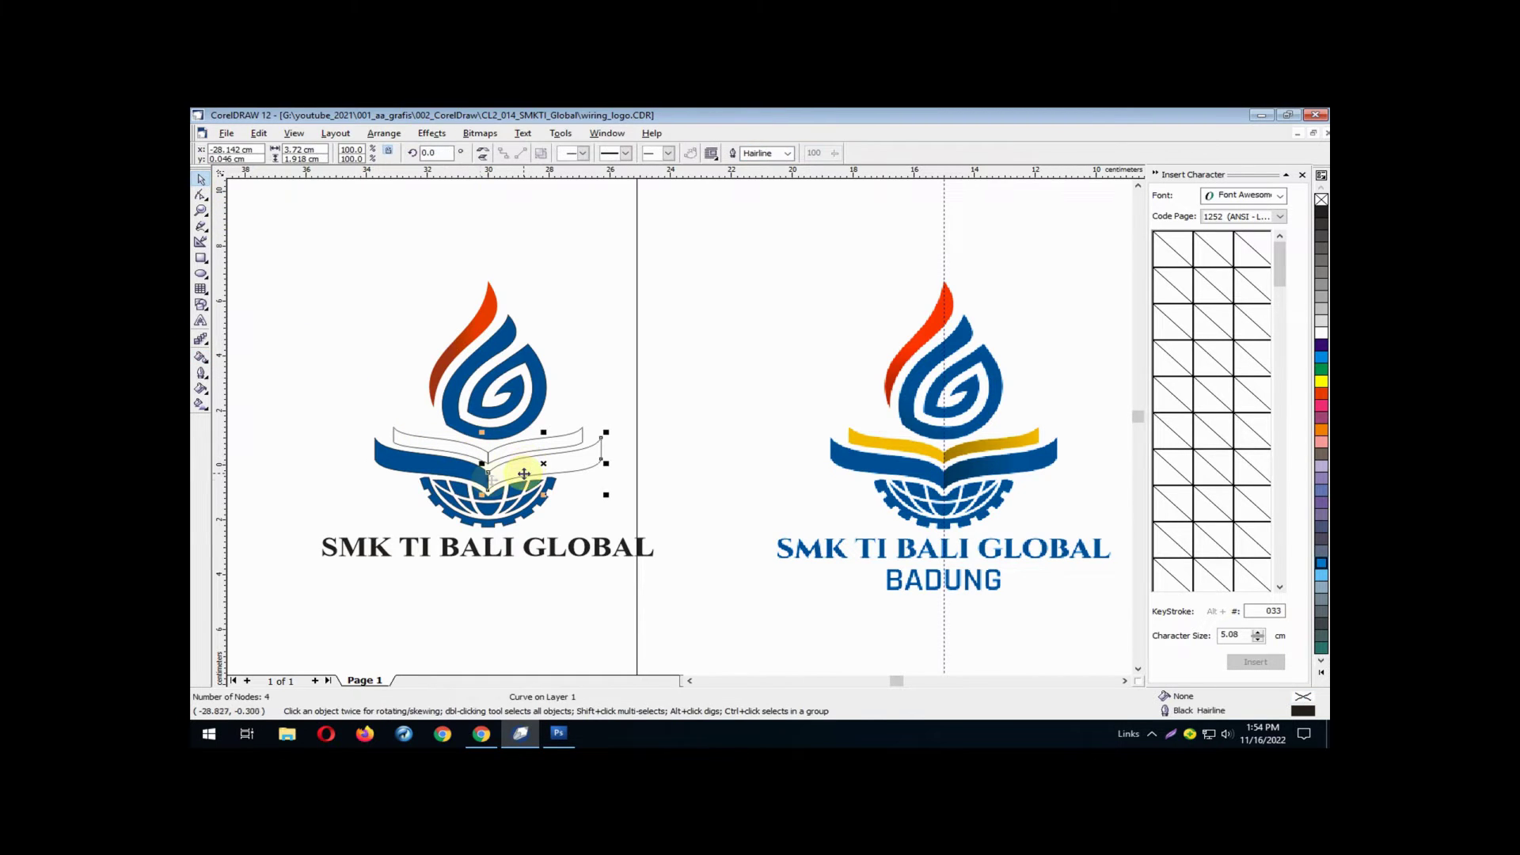
pyautogui.click(199, 393)
pyautogui.click(249, 398)
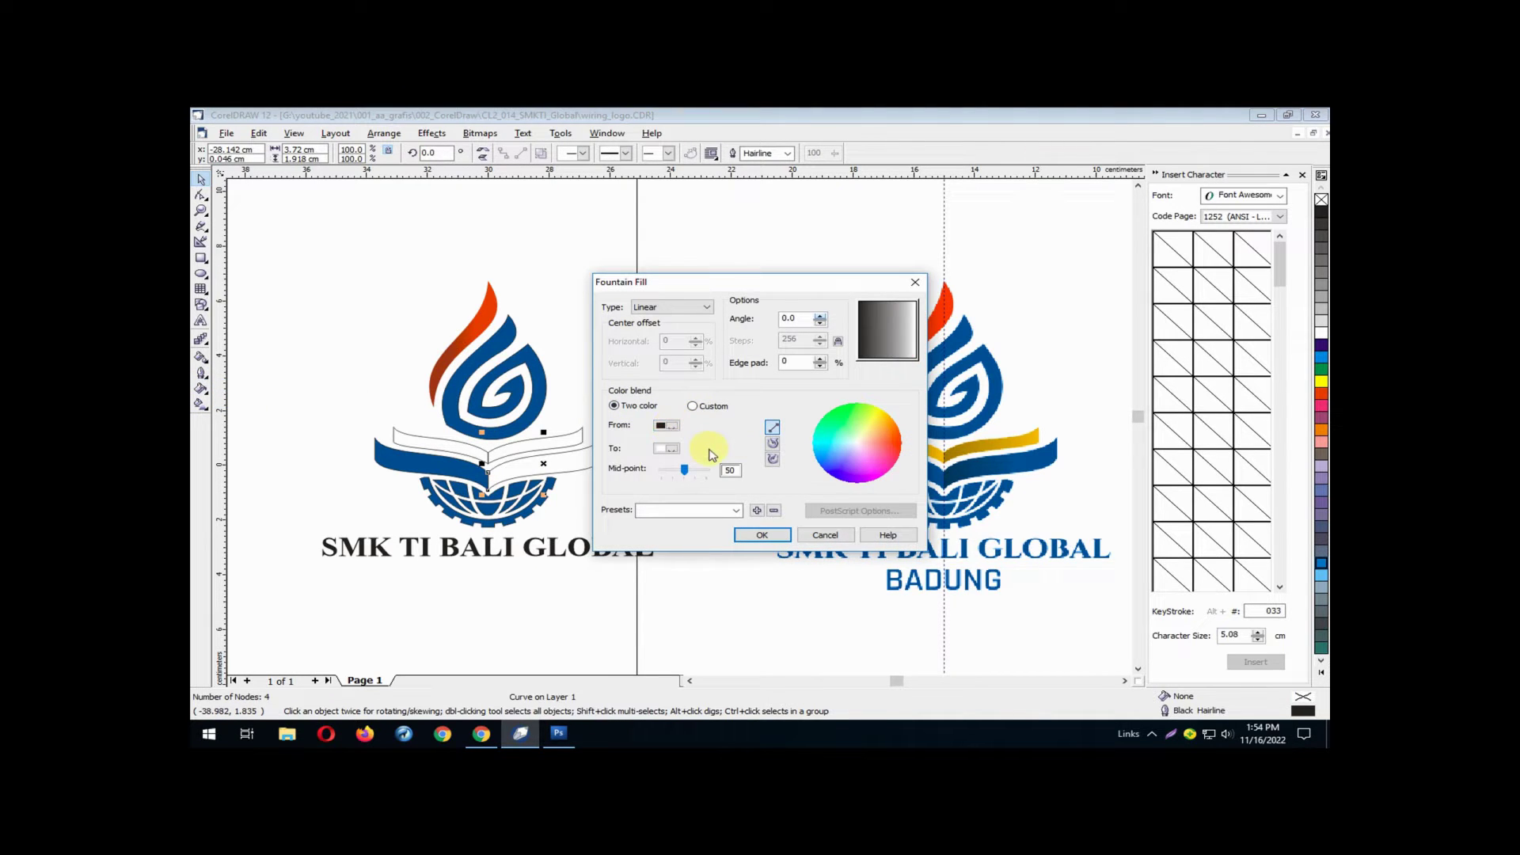
pyautogui.click(674, 451)
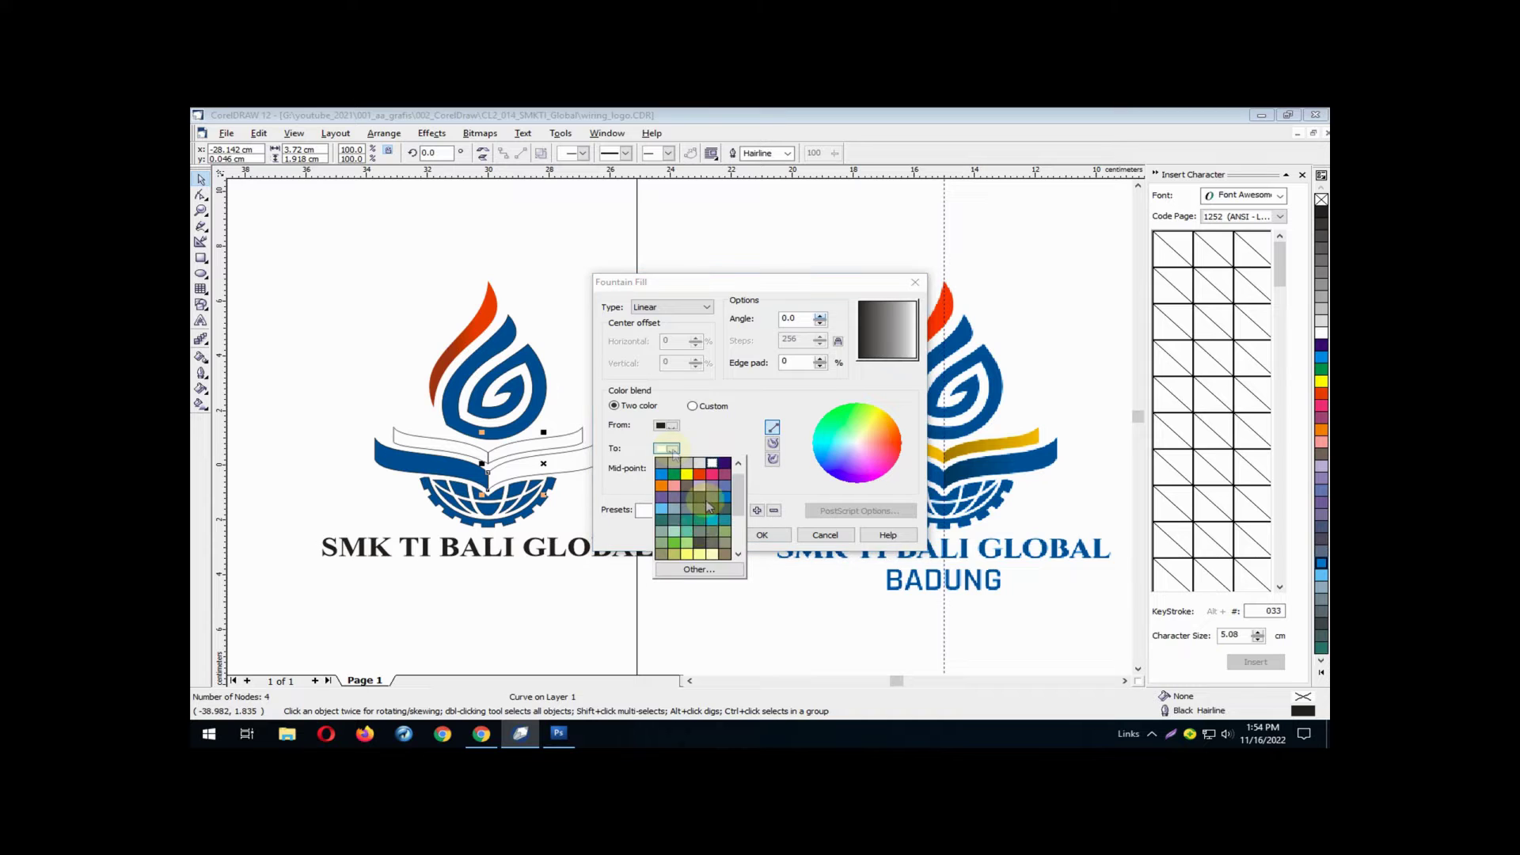
pyautogui.click(697, 565)
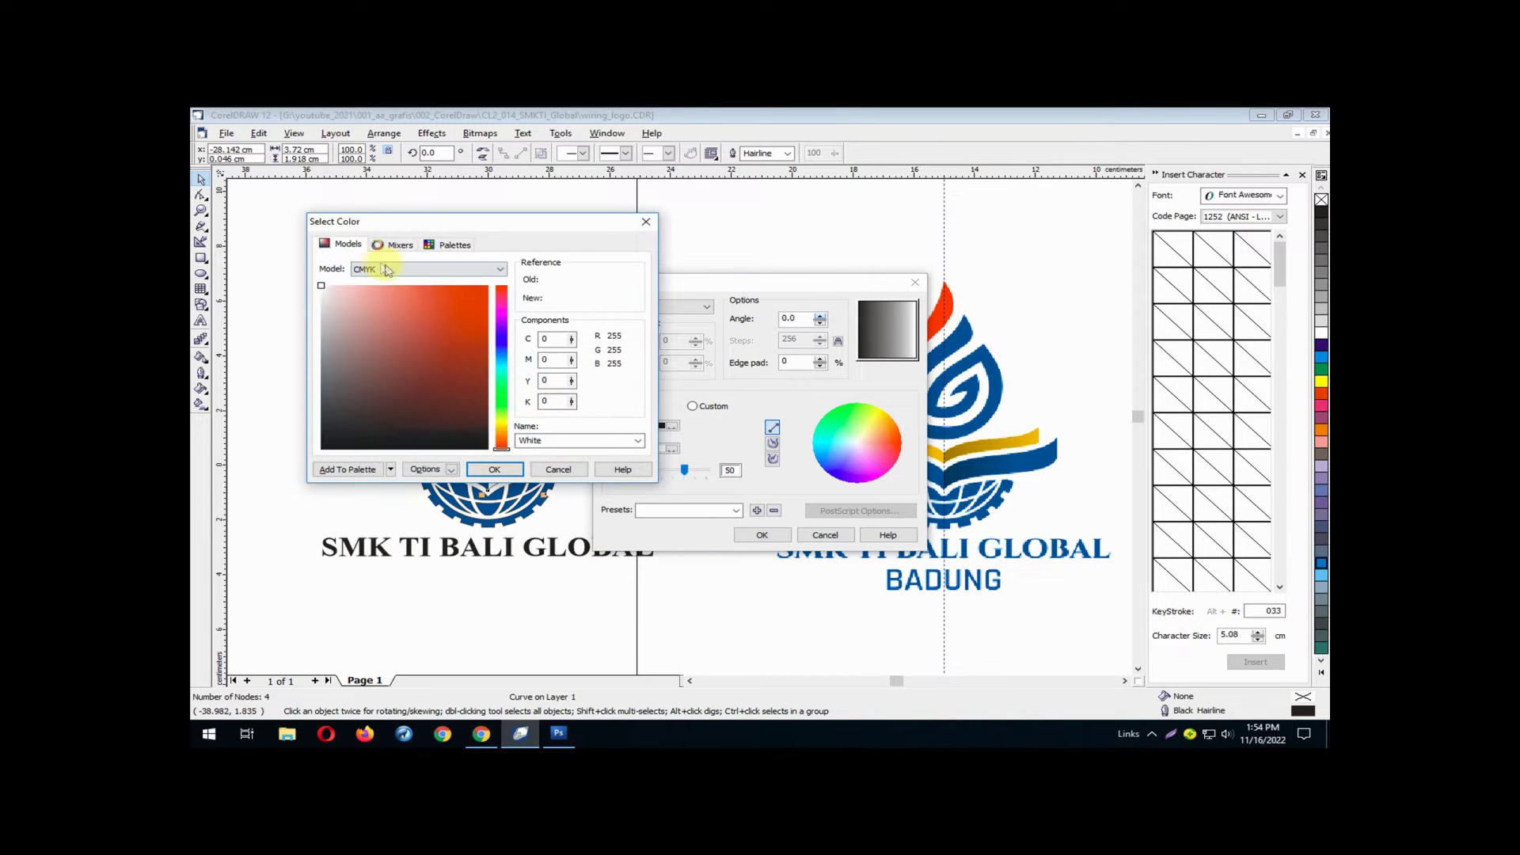
pyautogui.click(388, 270)
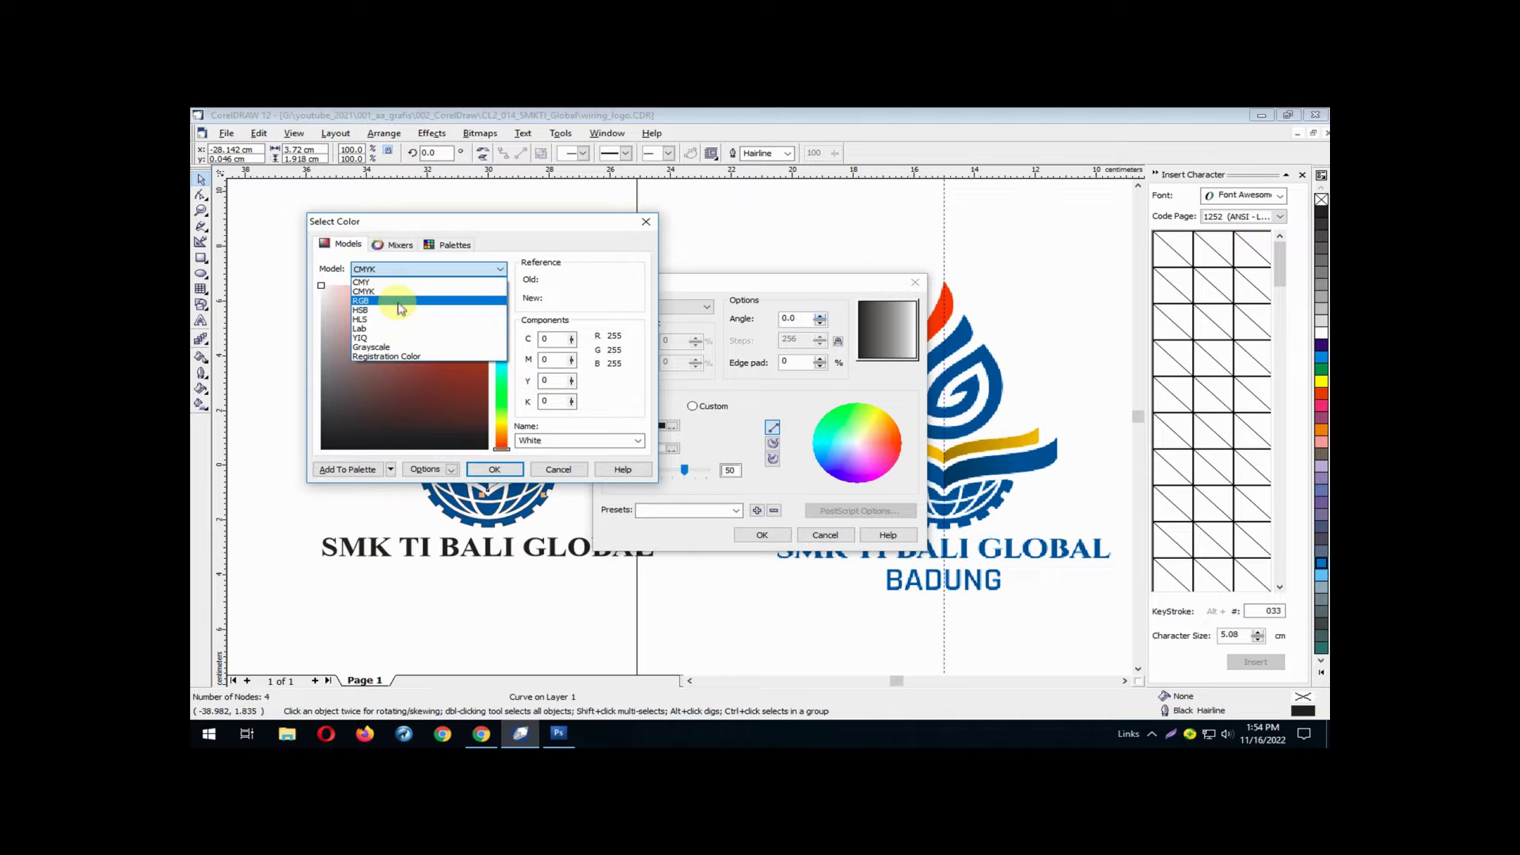
pyautogui.click(380, 289)
pyautogui.doubleClick(554, 339)
pyautogui.write('0')
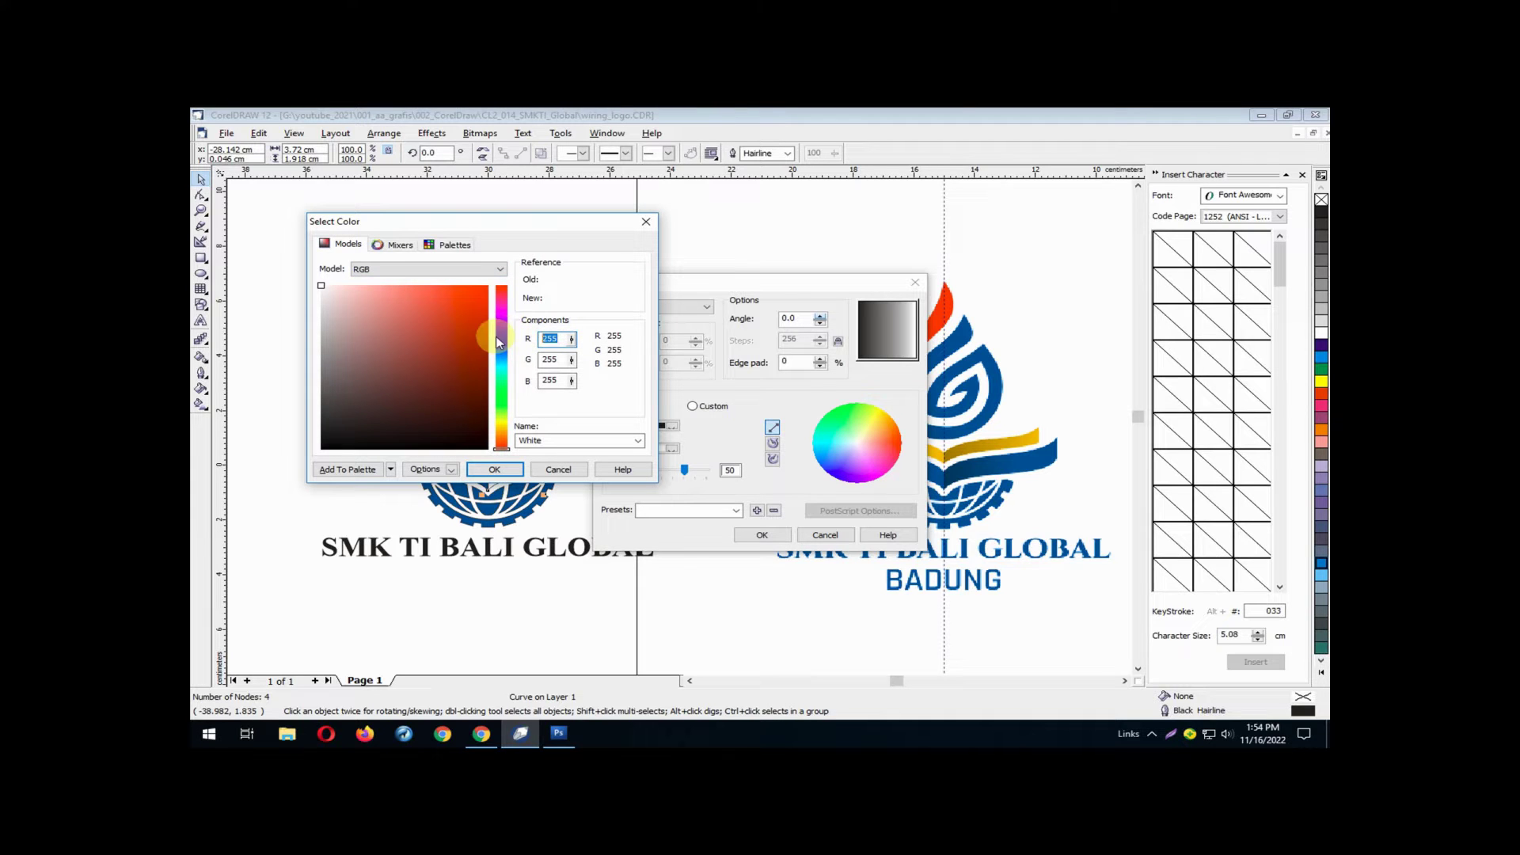
pyautogui.press('Tab')
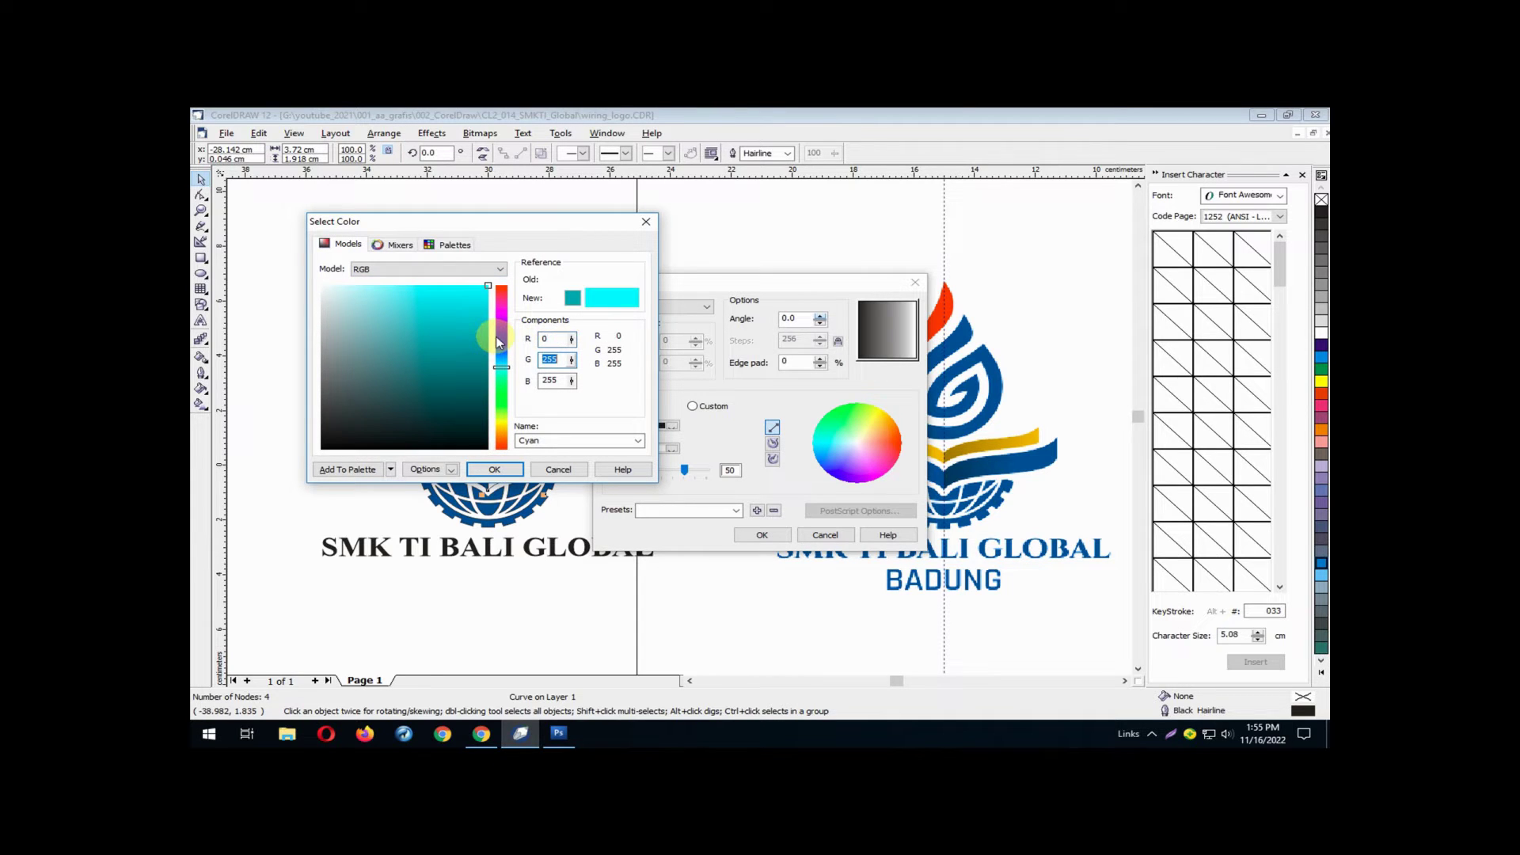
pyautogui.write('83')
pyautogui.press('Tab')
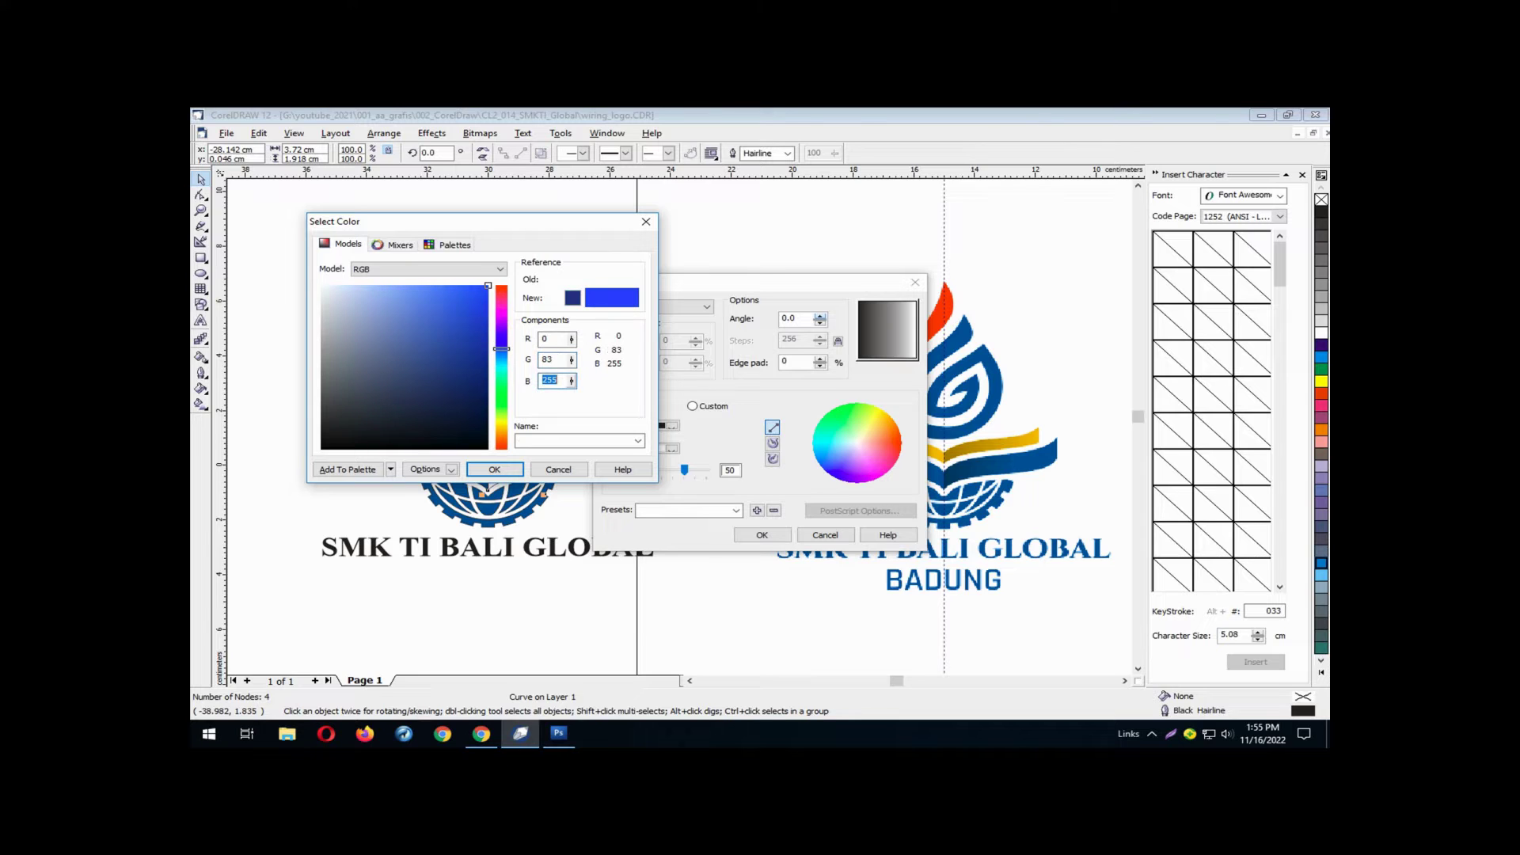
pyautogui.write('144')
pyautogui.click(507, 470)
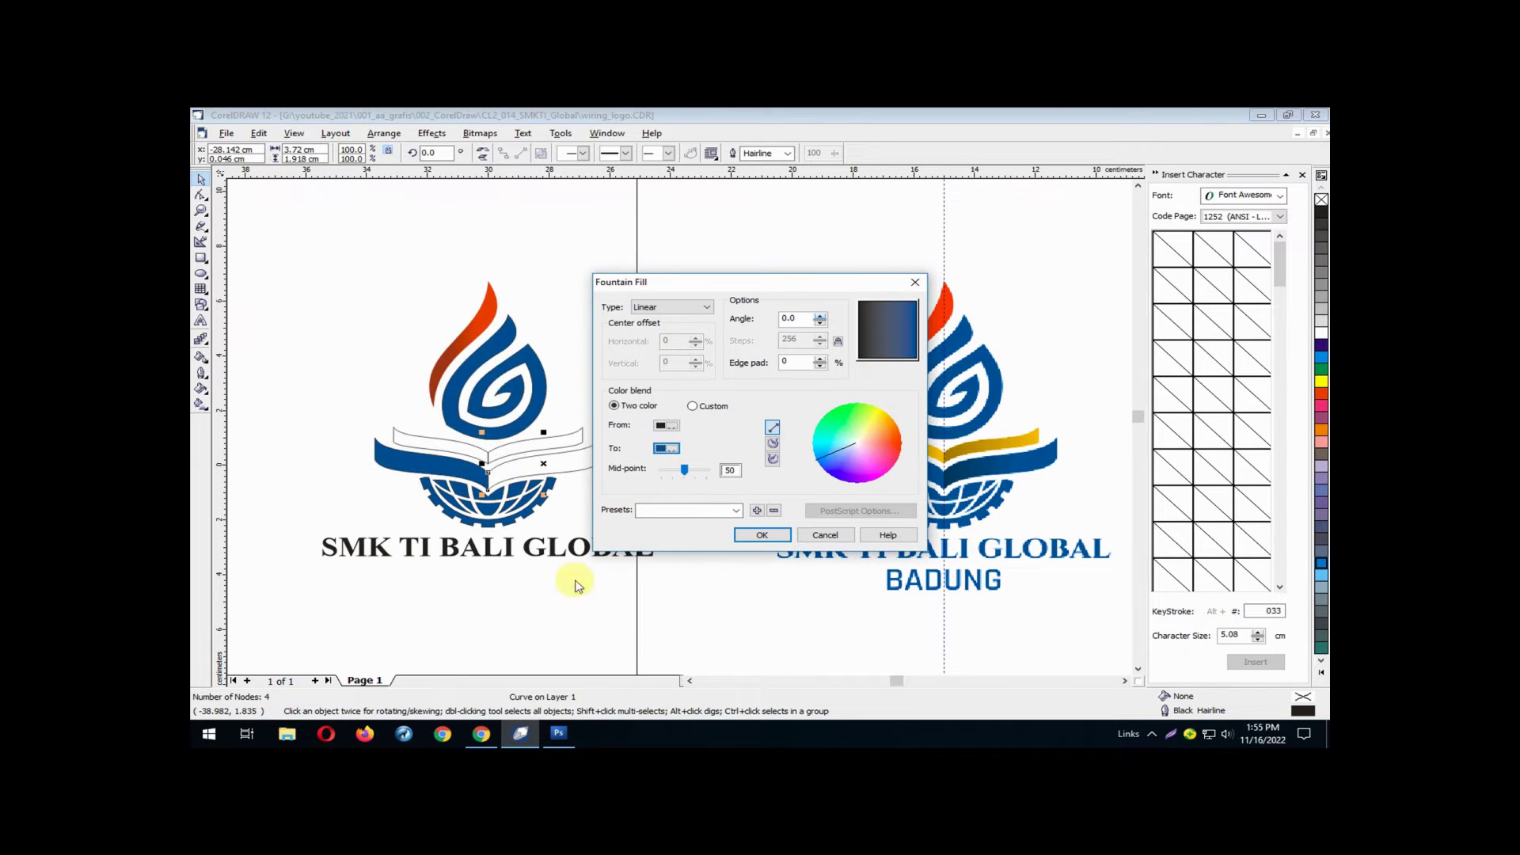
# Sample the dark blue beside the book's centre fold in Photoshop to read its RGB values, and return to CorelDRAW
pyautogui.click(559, 734)
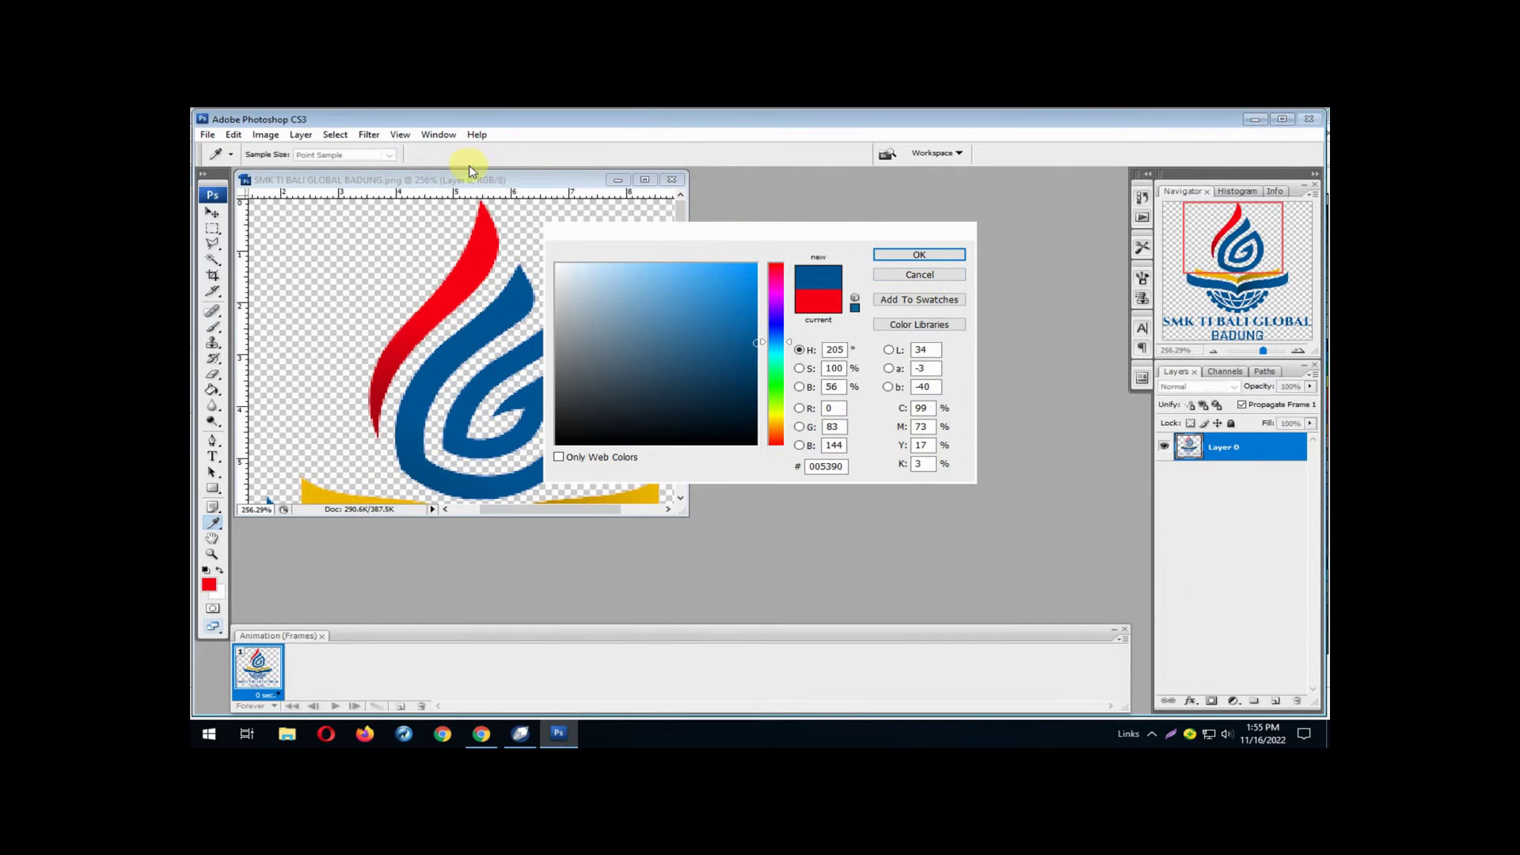
pyautogui.click(919, 275)
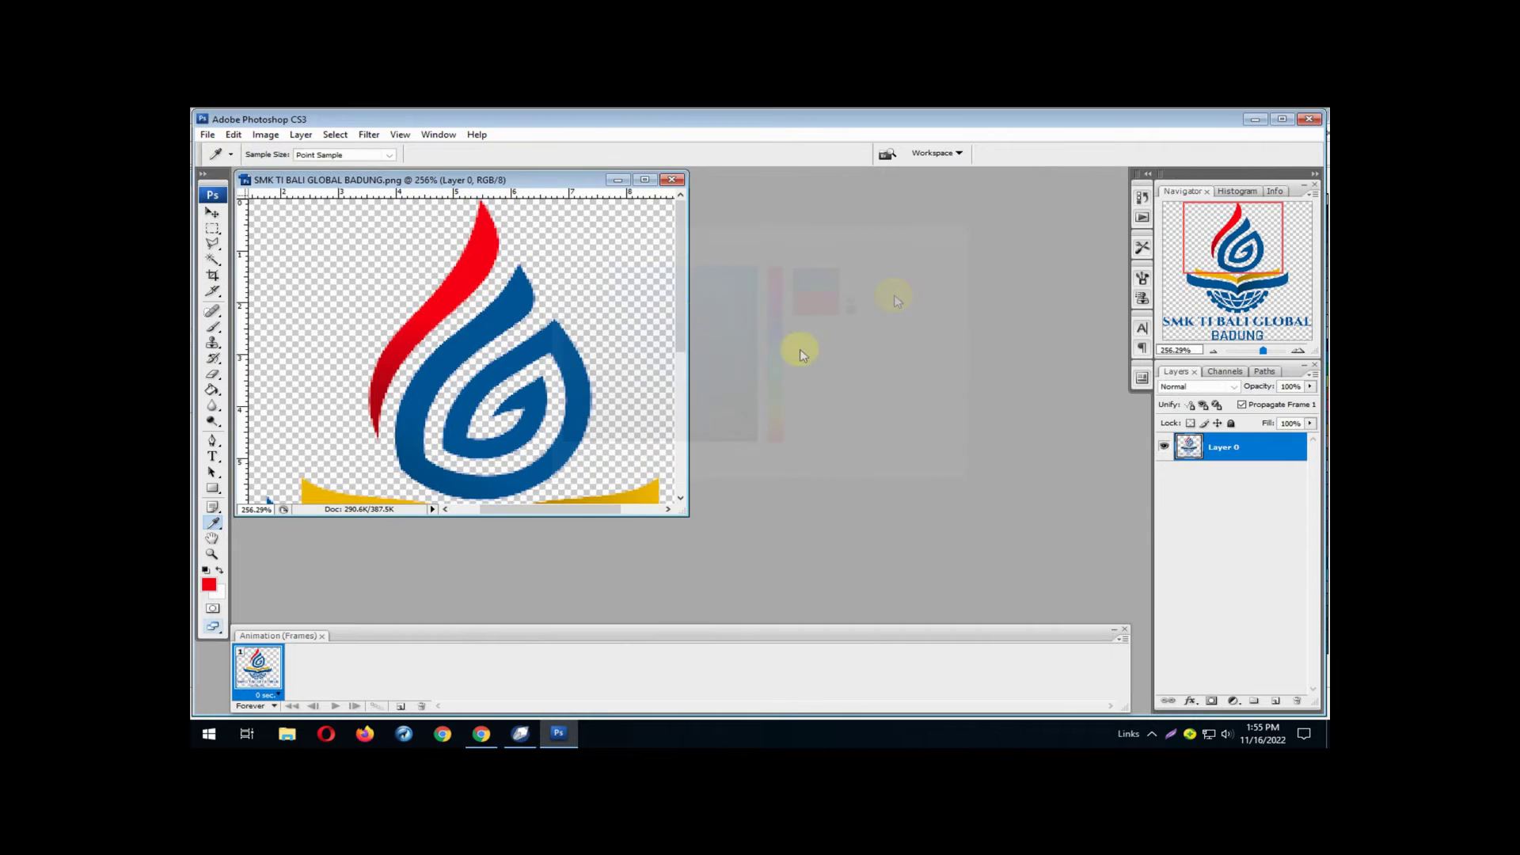
pyautogui.moveTo(681, 323); pyautogui.dragTo(677, 406)
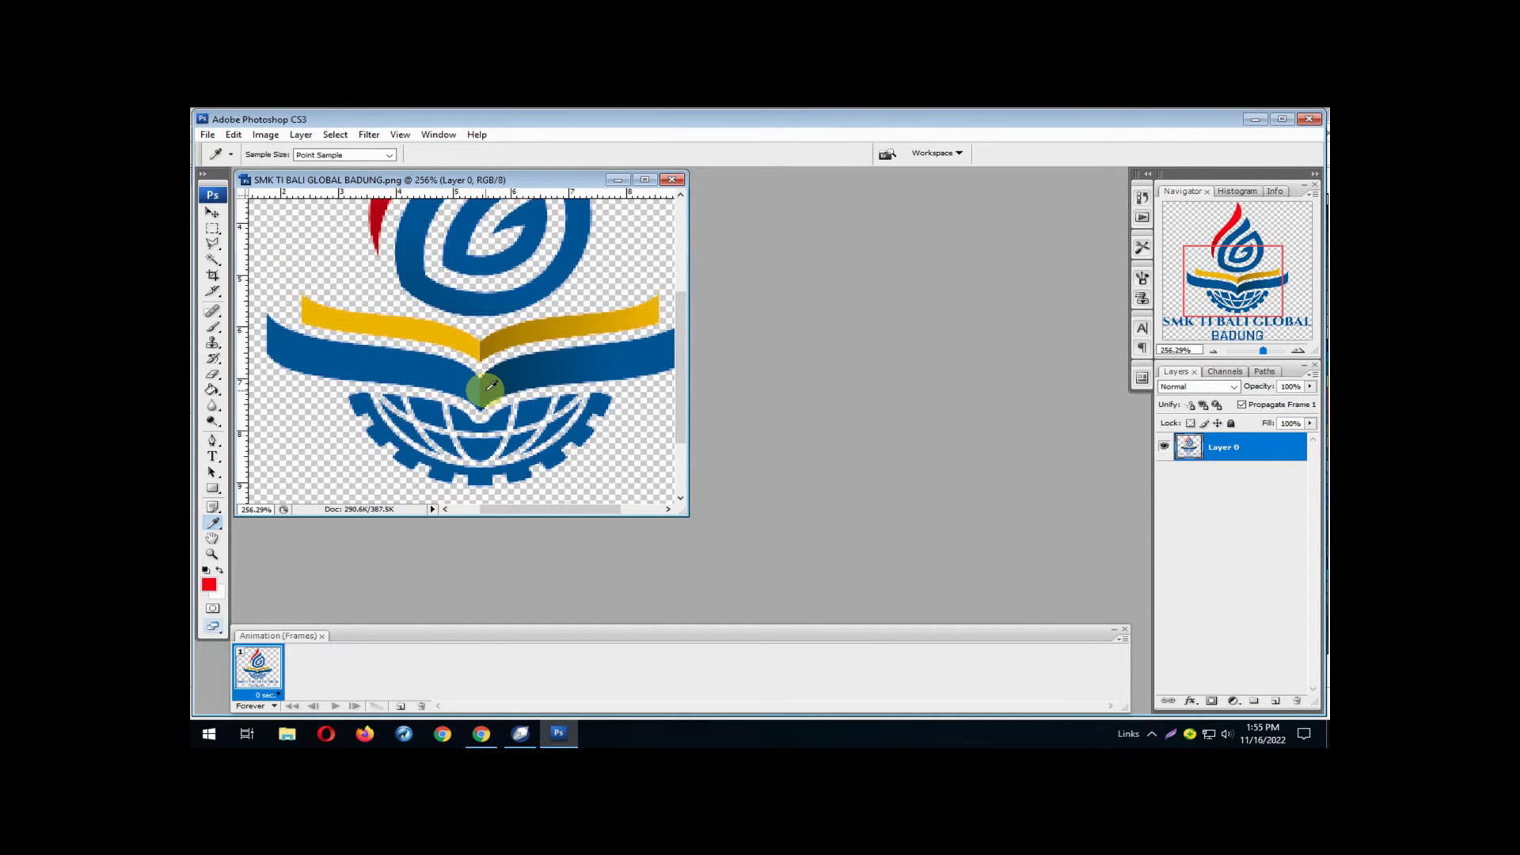
pyautogui.click(209, 584)
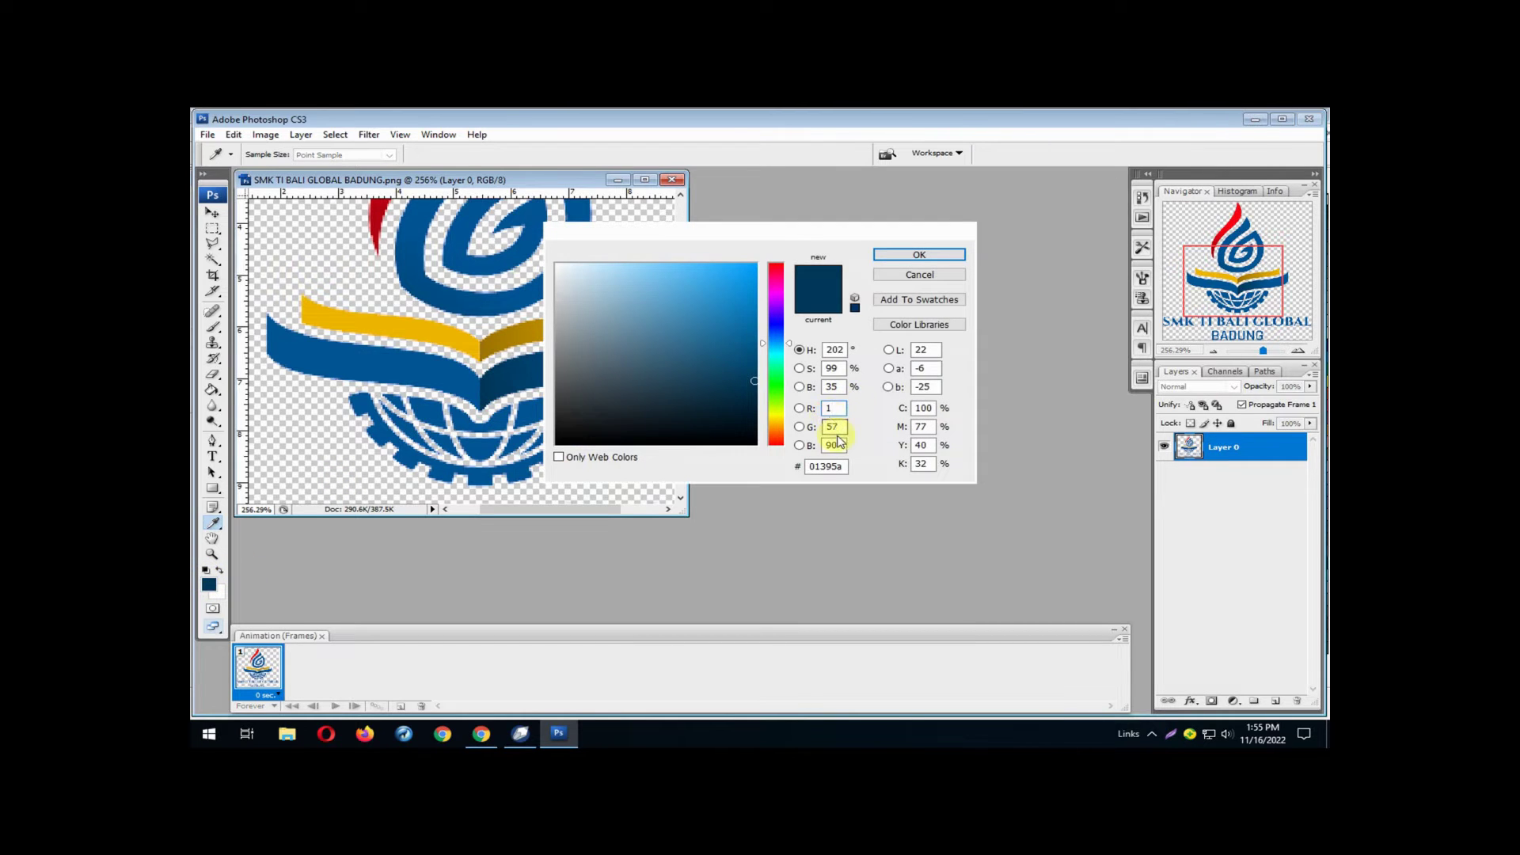
pyautogui.click(521, 734)
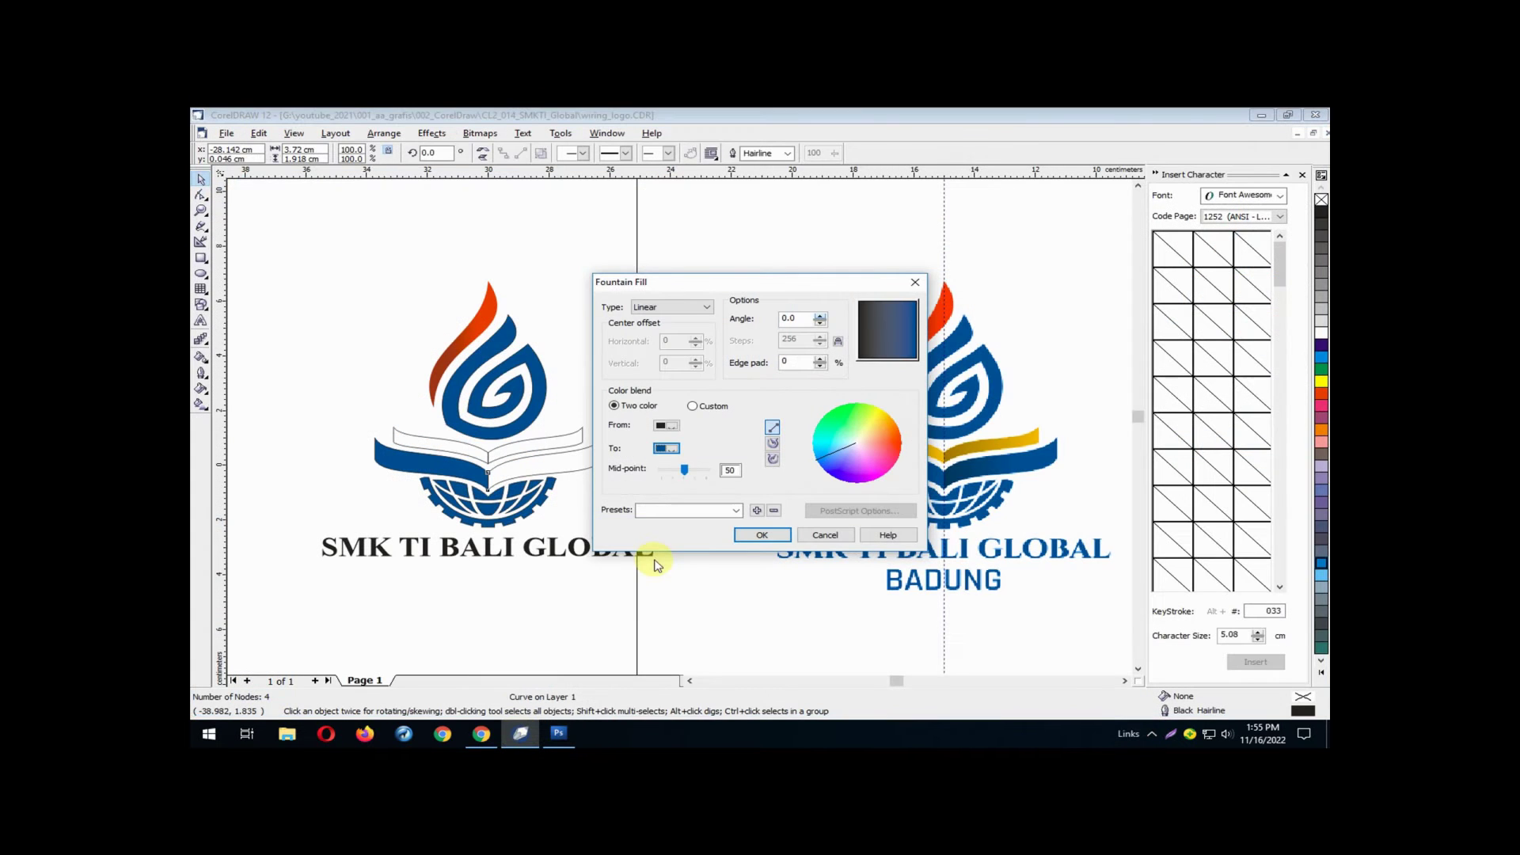
# Set the fountain fill's From colour to RGB 1, 57, 90 and apply the gradient to the lower book page's right half
pyautogui.click(669, 426)
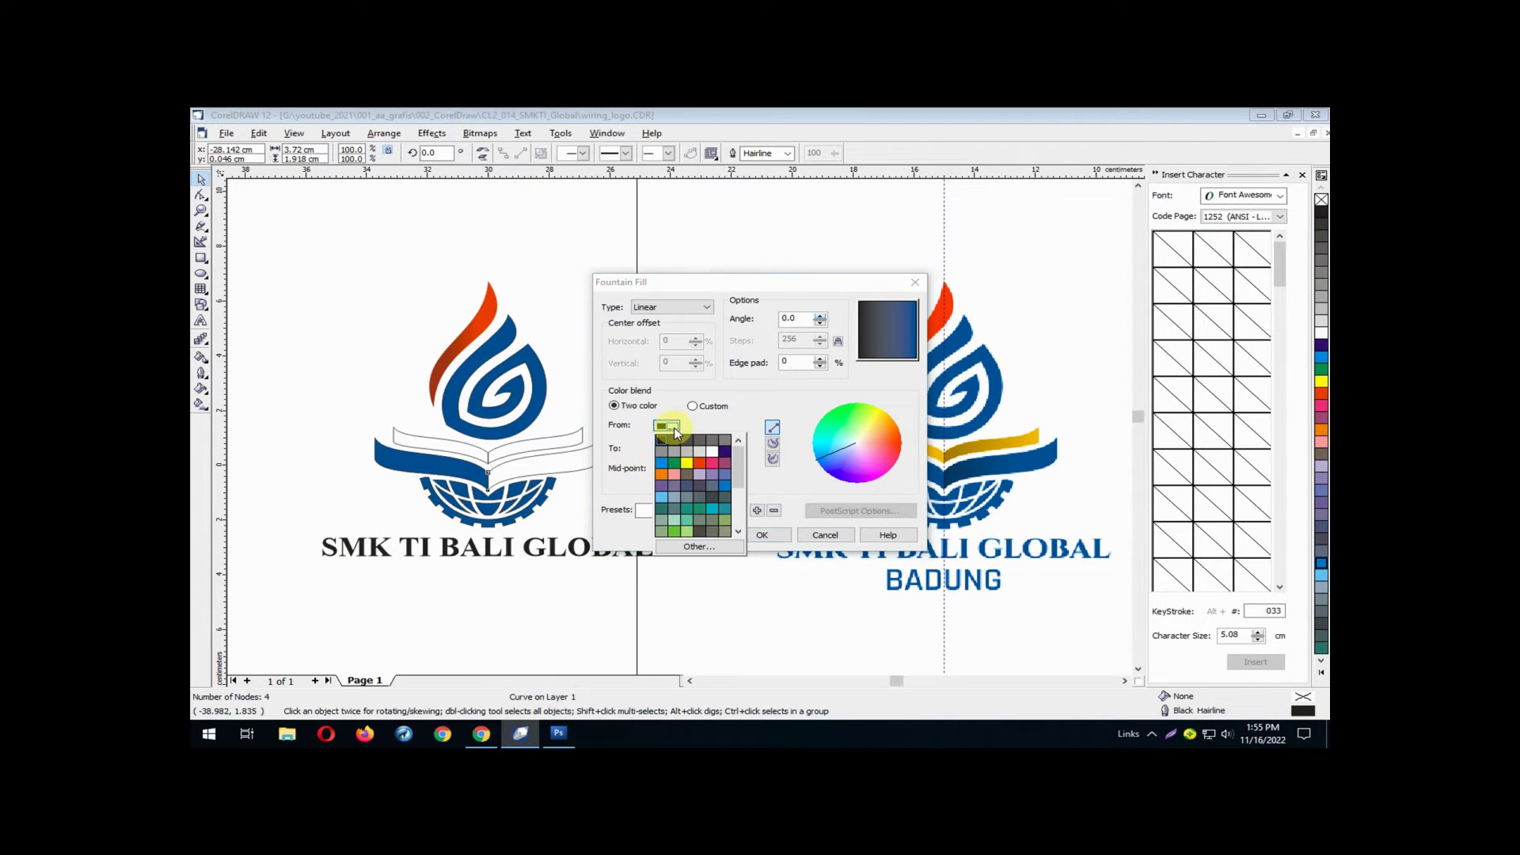
pyautogui.click(709, 544)
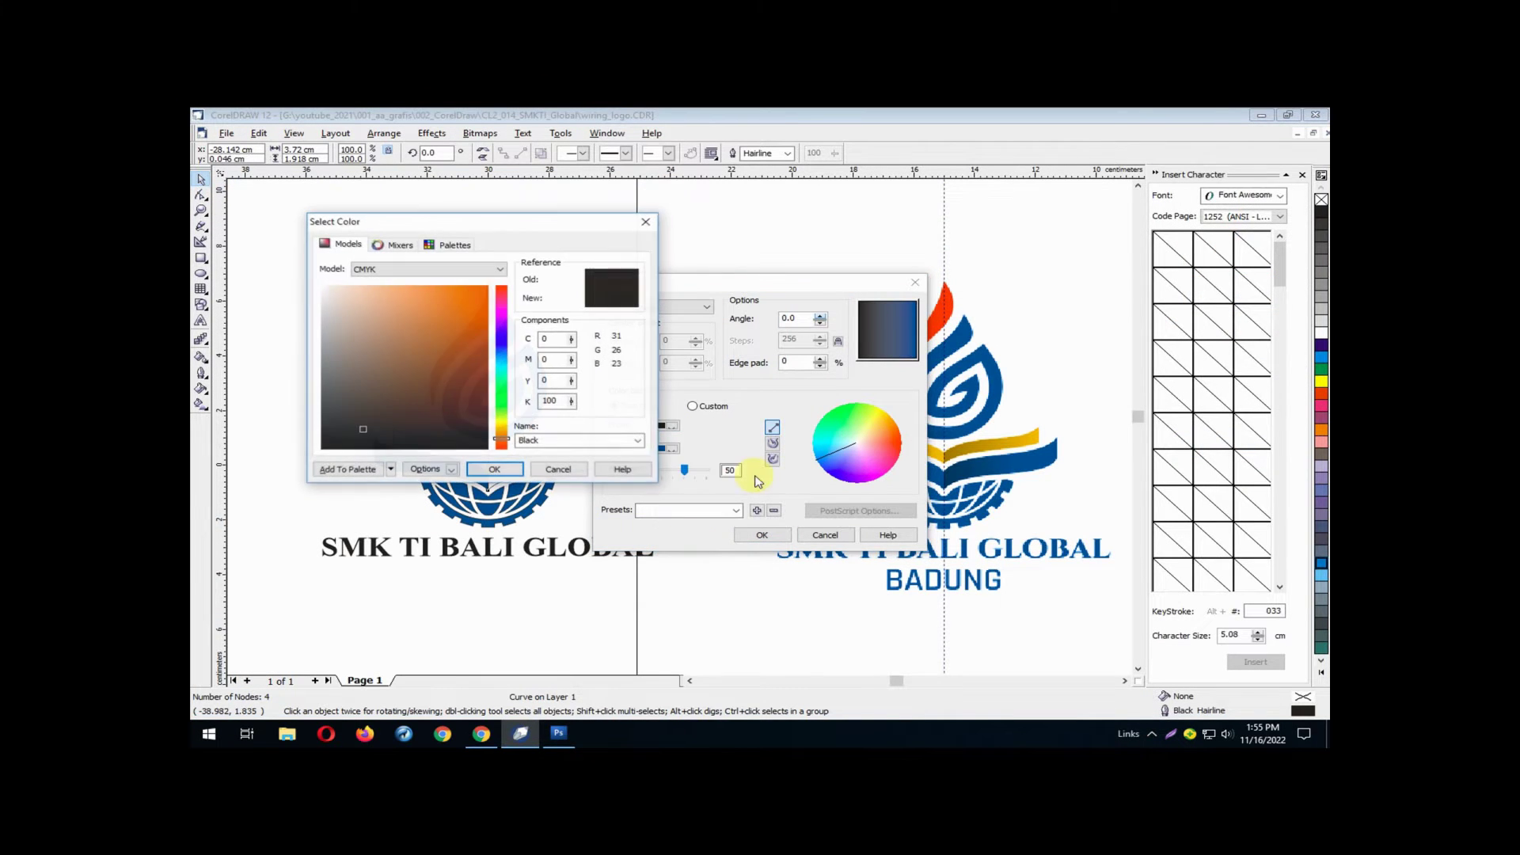
pyautogui.click(396, 269)
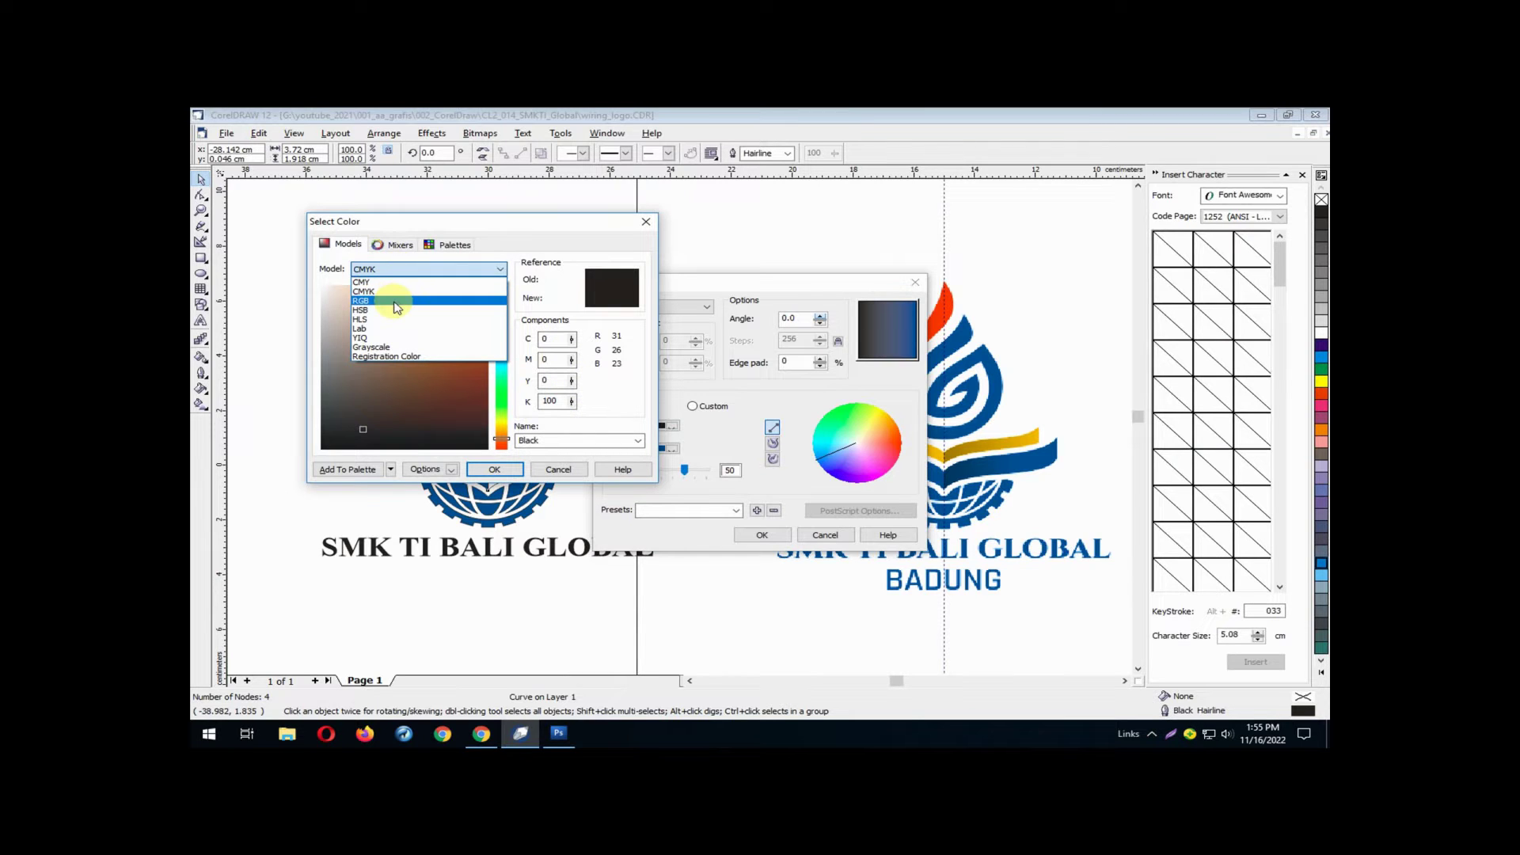
pyautogui.click(394, 302)
pyautogui.moveTo(556, 339); pyautogui.dragTo(528, 381)
pyautogui.write('1')
pyautogui.write('57')
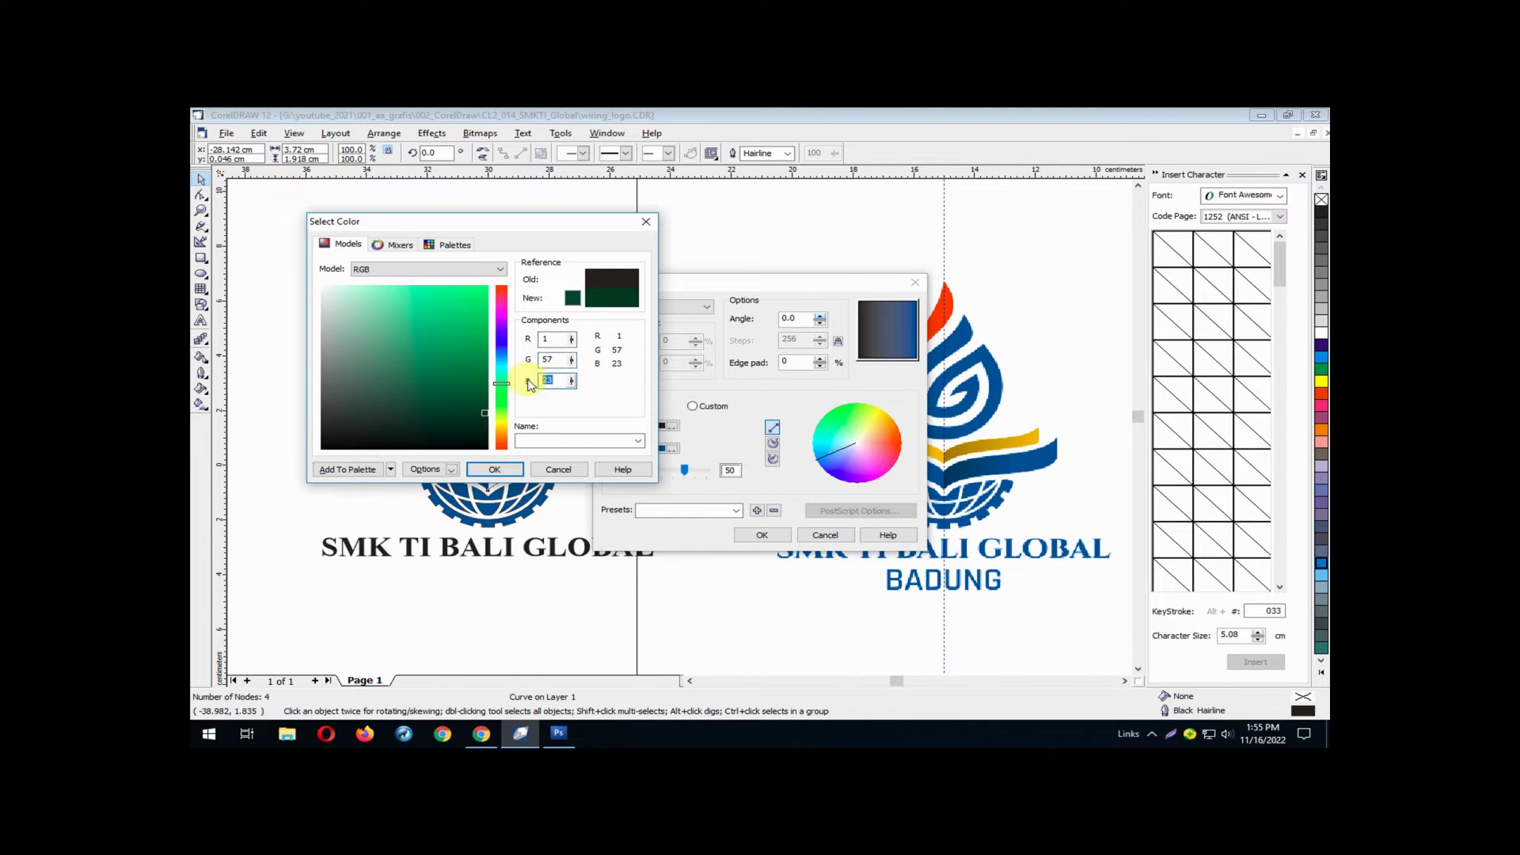
pyautogui.write('90')
pyautogui.click(494, 469)
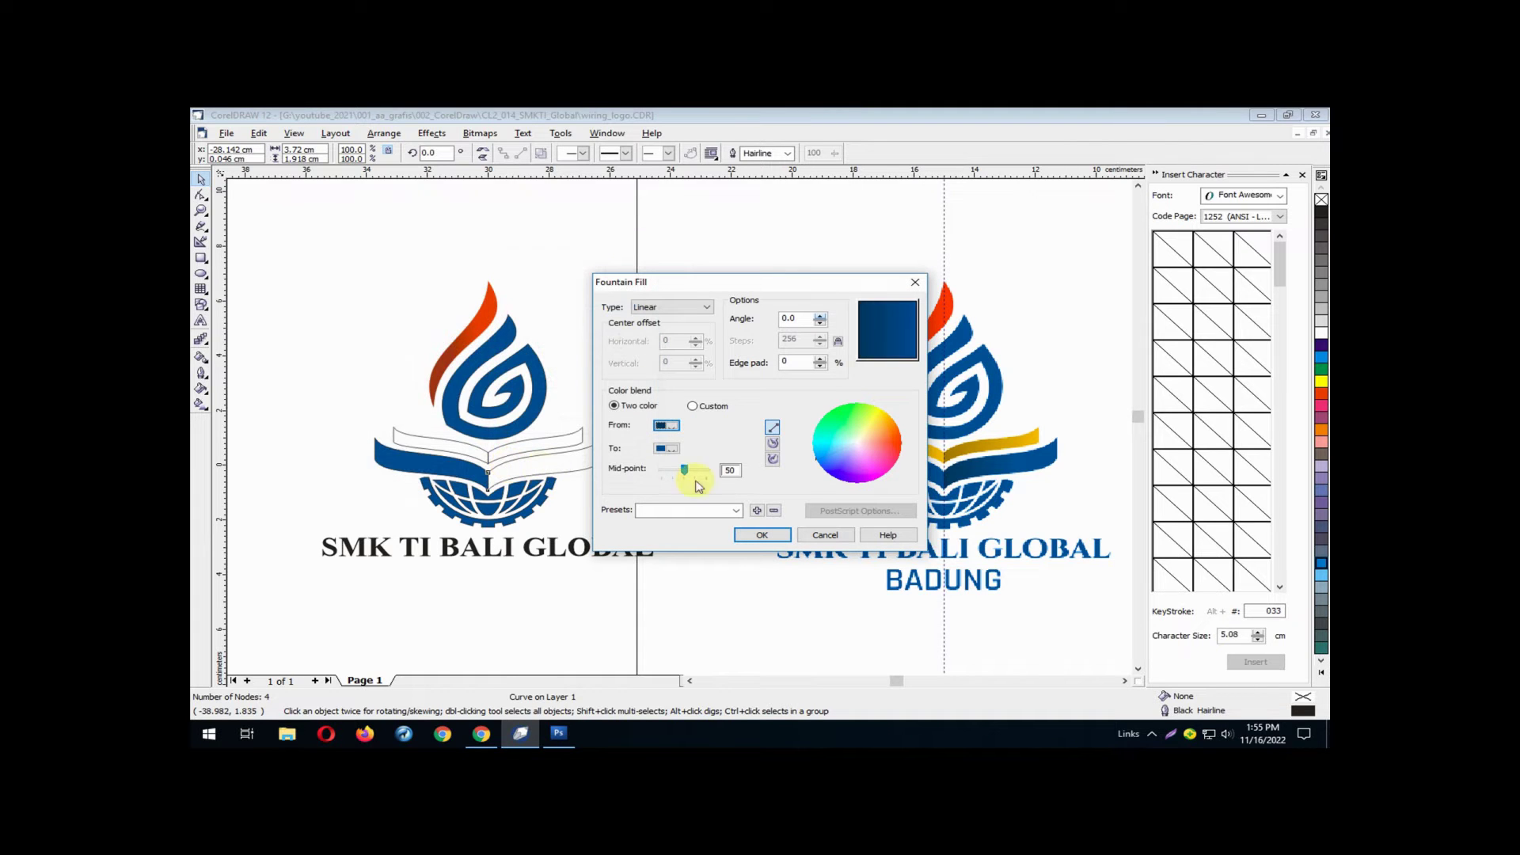
pyautogui.click(756, 534)
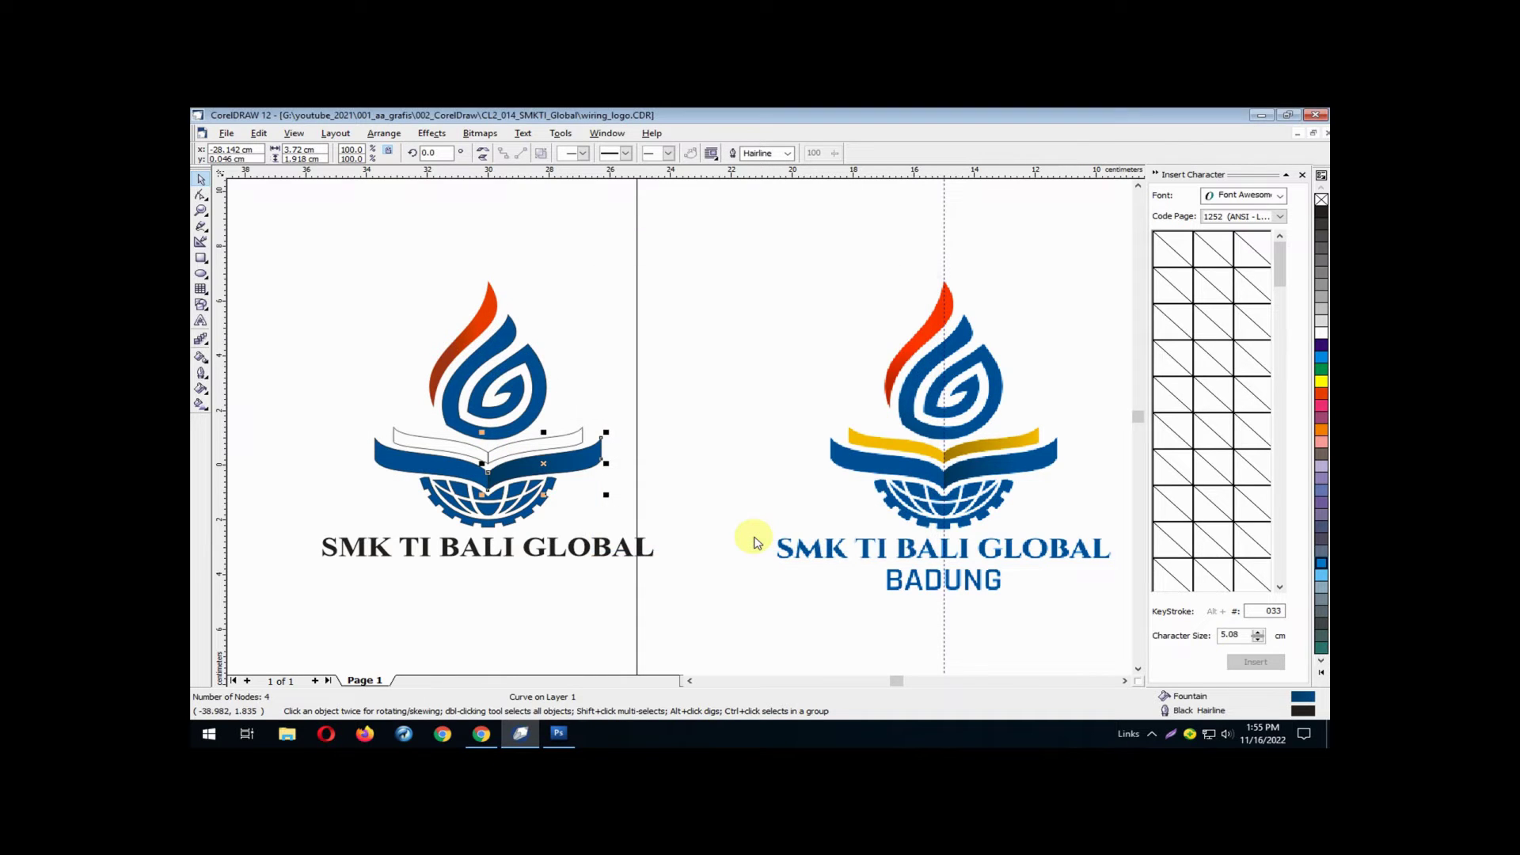
# Set the edge pad of the fountain fill on the lower book page's right half to 30% and deselect the shape
pyautogui.click(201, 388)
pyautogui.click(249, 398)
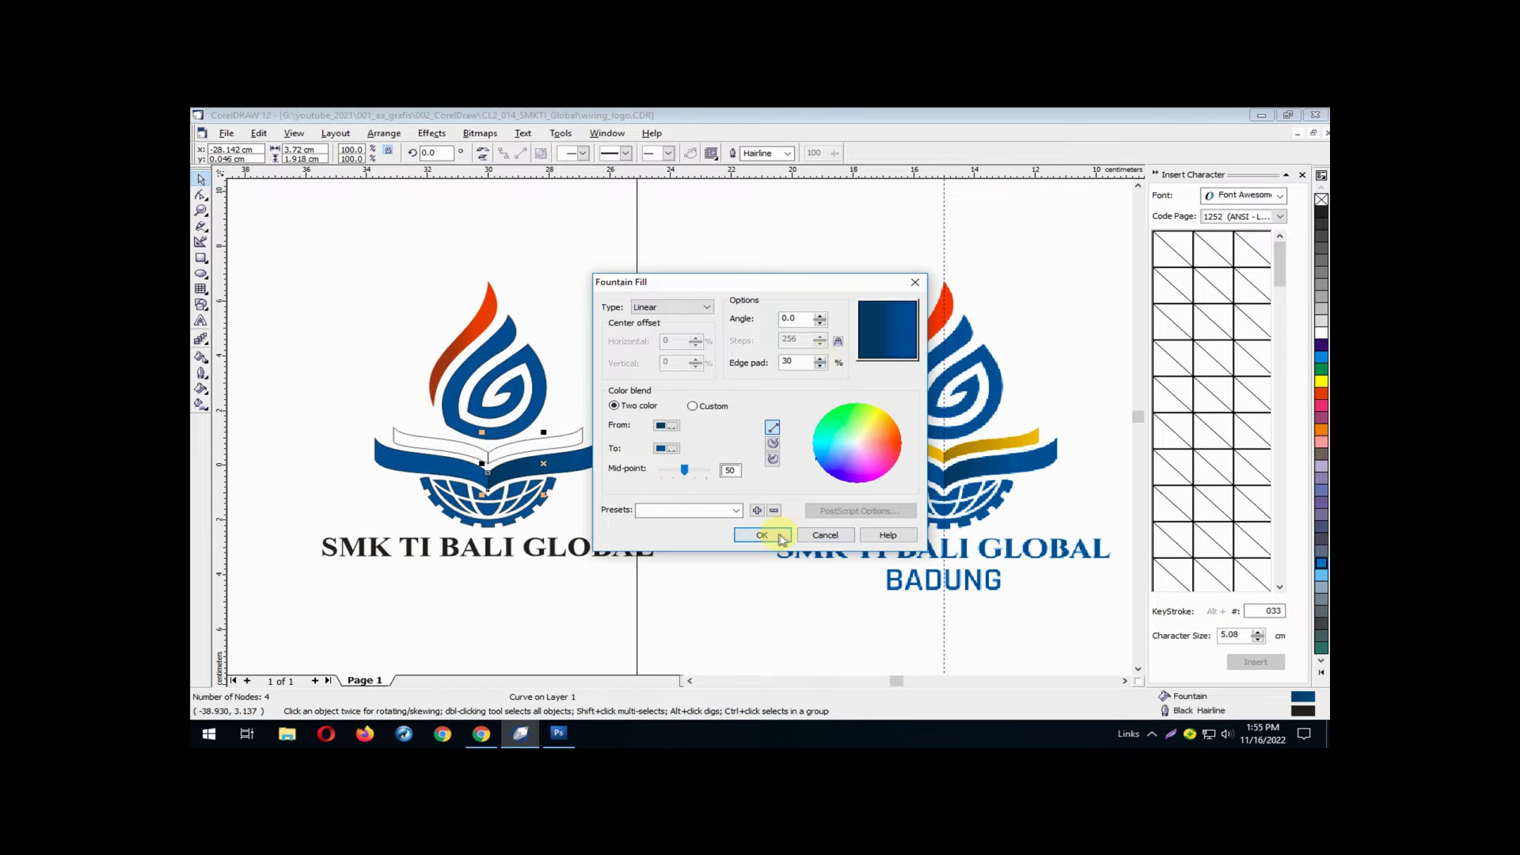
pyautogui.click(776, 535)
pyautogui.click(656, 476)
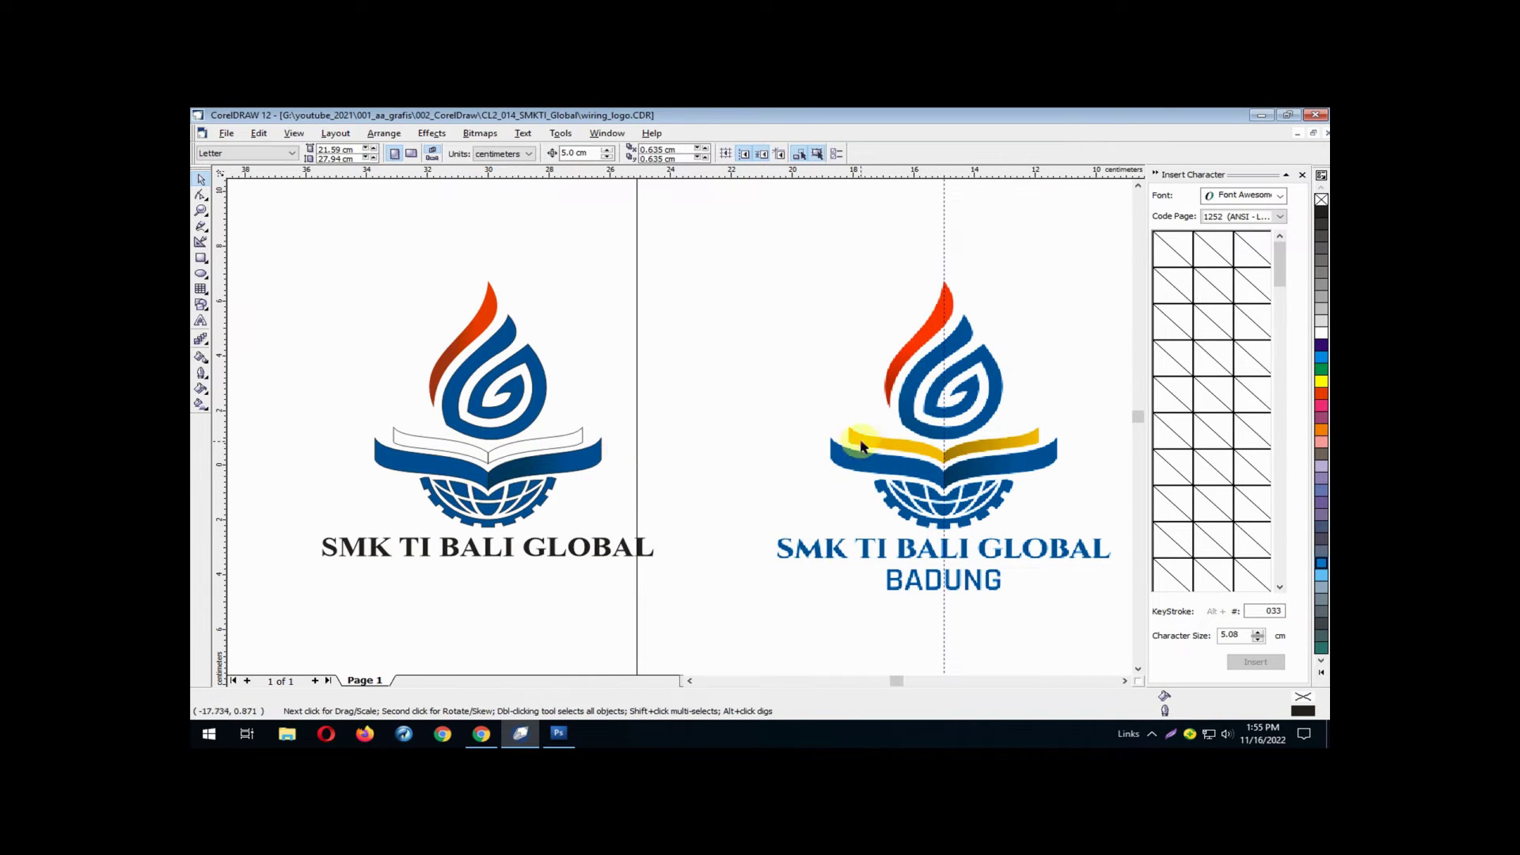
# Sample the yellow of the upper book page's left half in Photoshop to read its CMYK values, and return to CorelDRAW
pyautogui.click(558, 736)
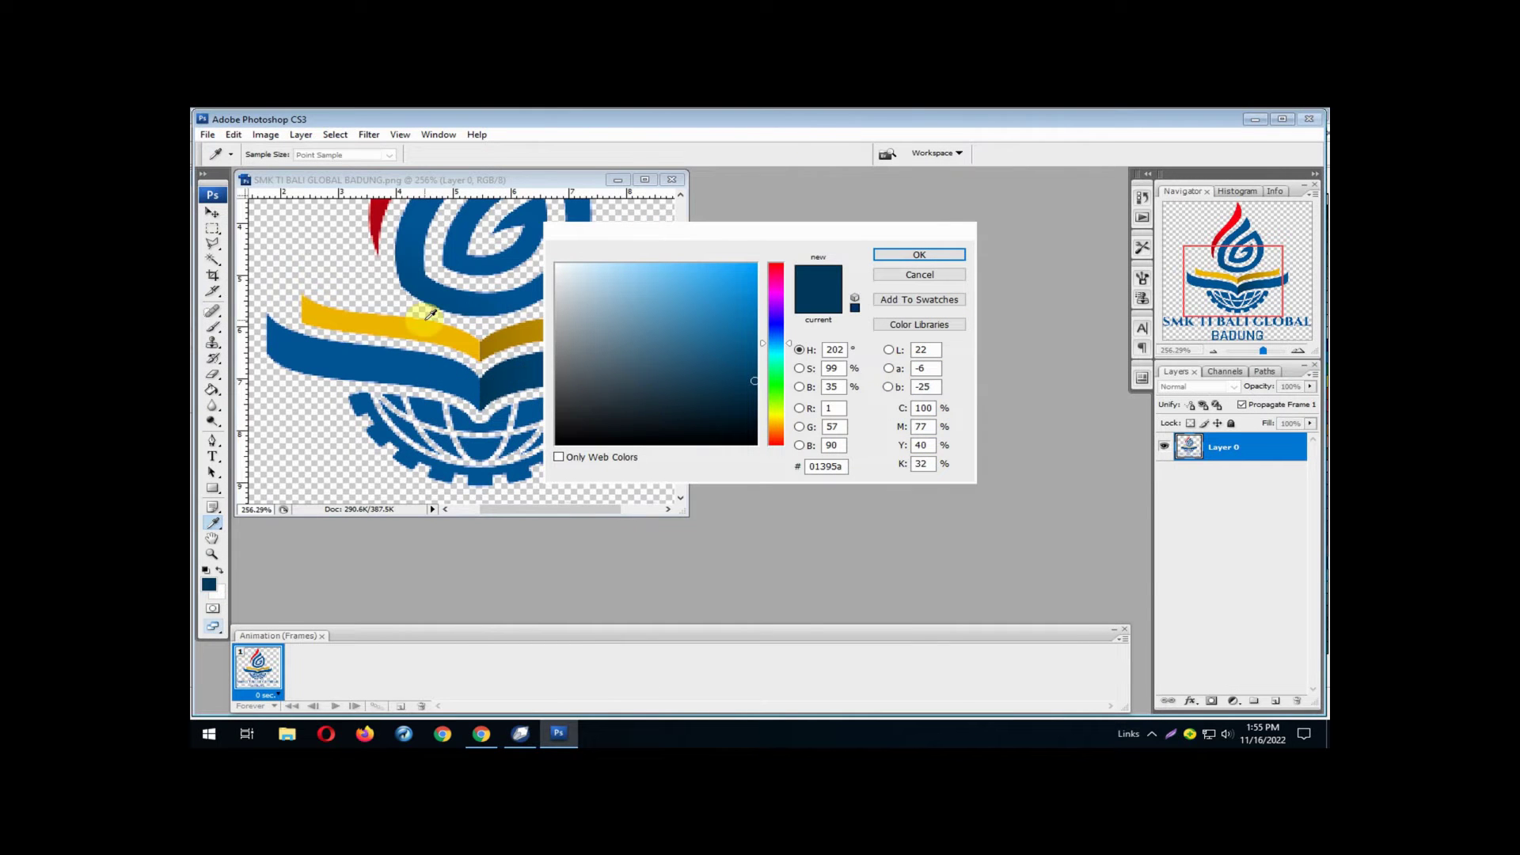
pyautogui.click(377, 325)
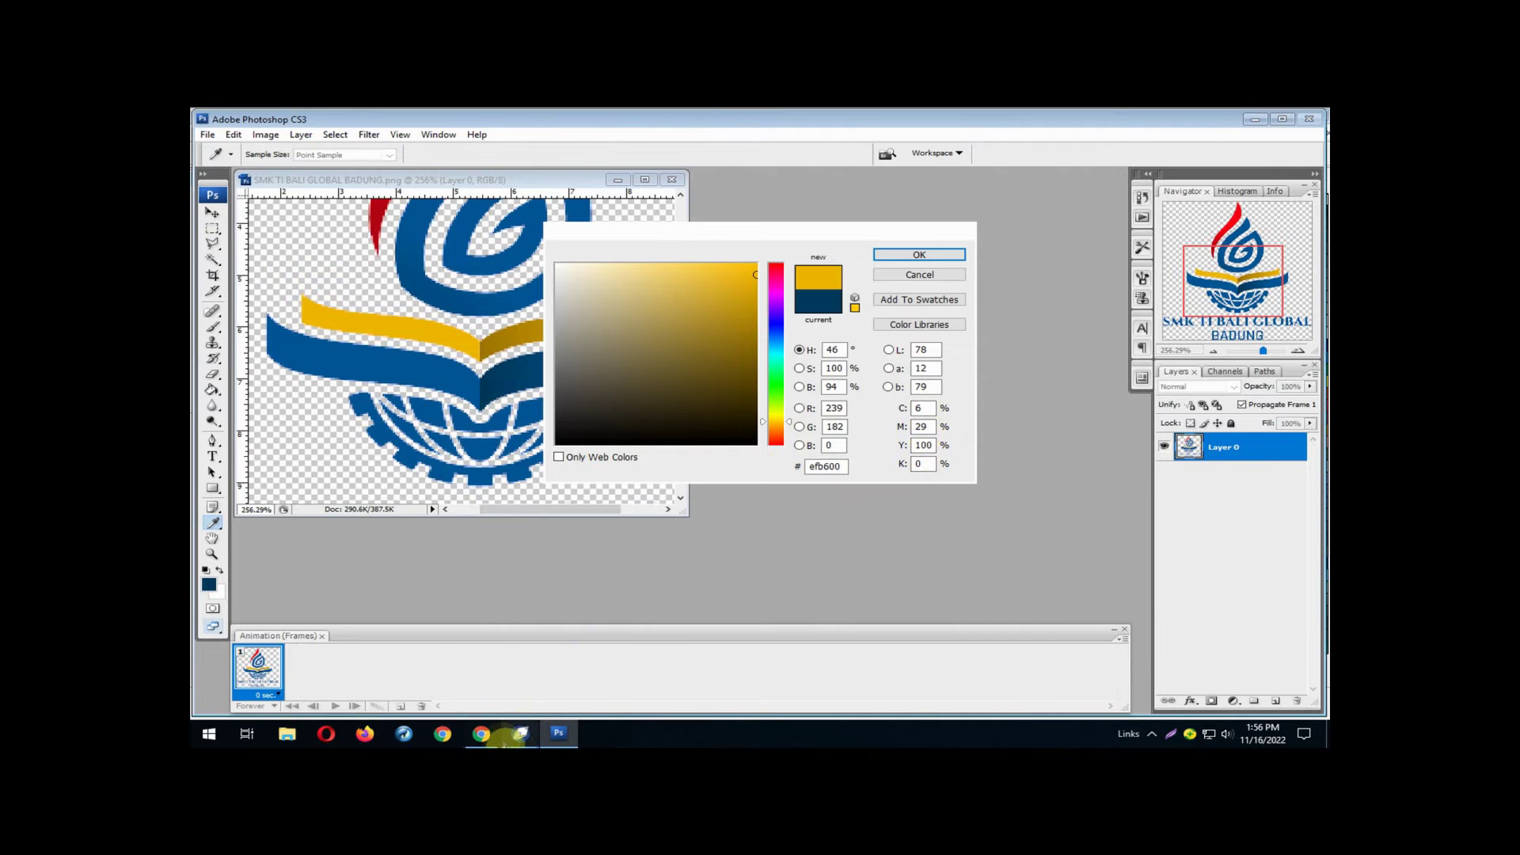
pyautogui.click(521, 733)
# Select the upper book page's left half and open its uniform fill settings
pyautogui.click(425, 442)
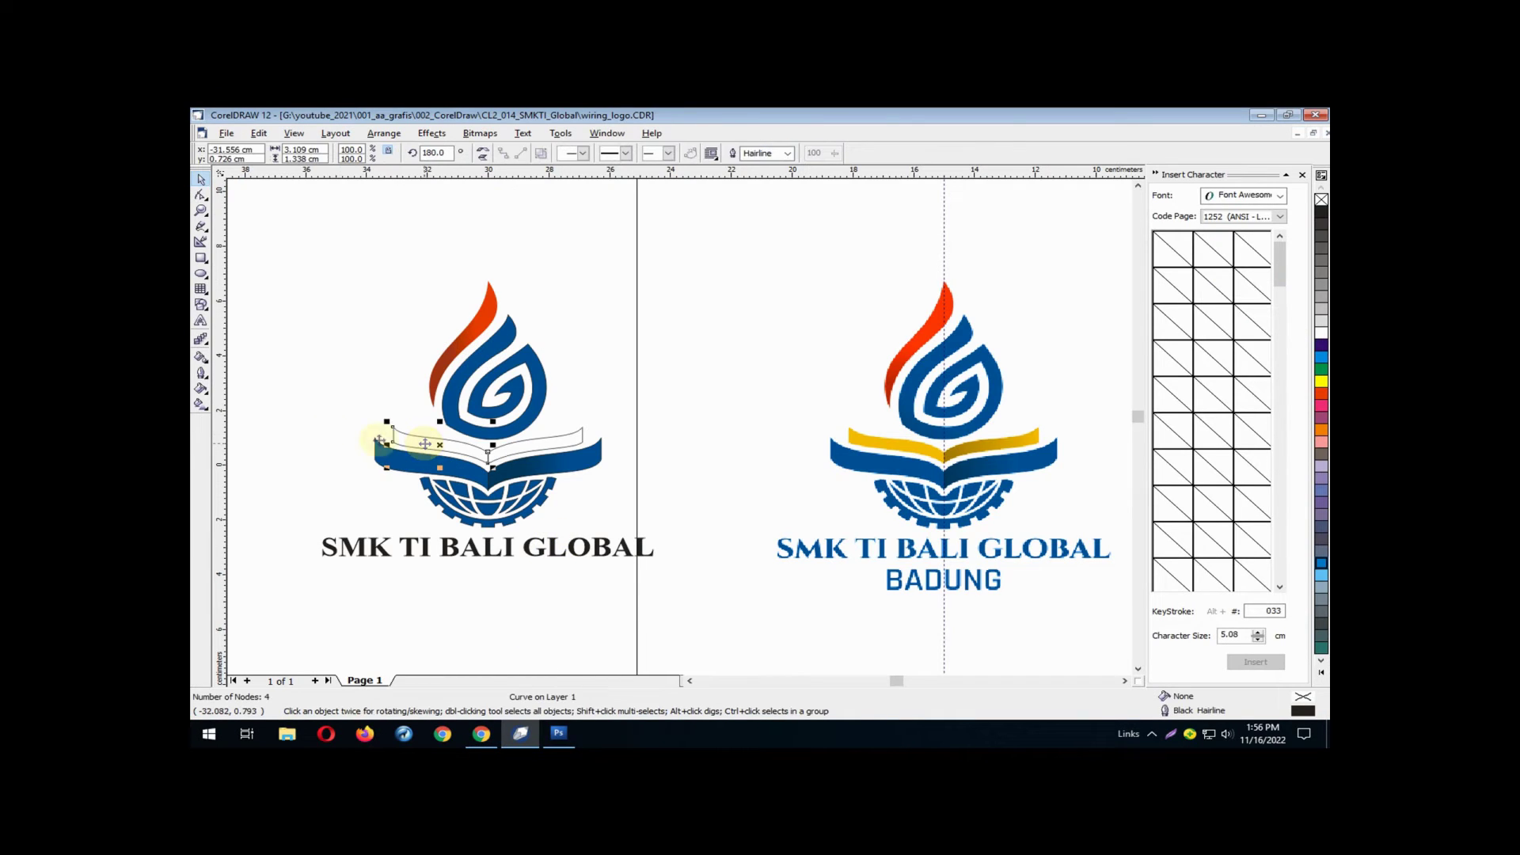
pyautogui.click(199, 392)
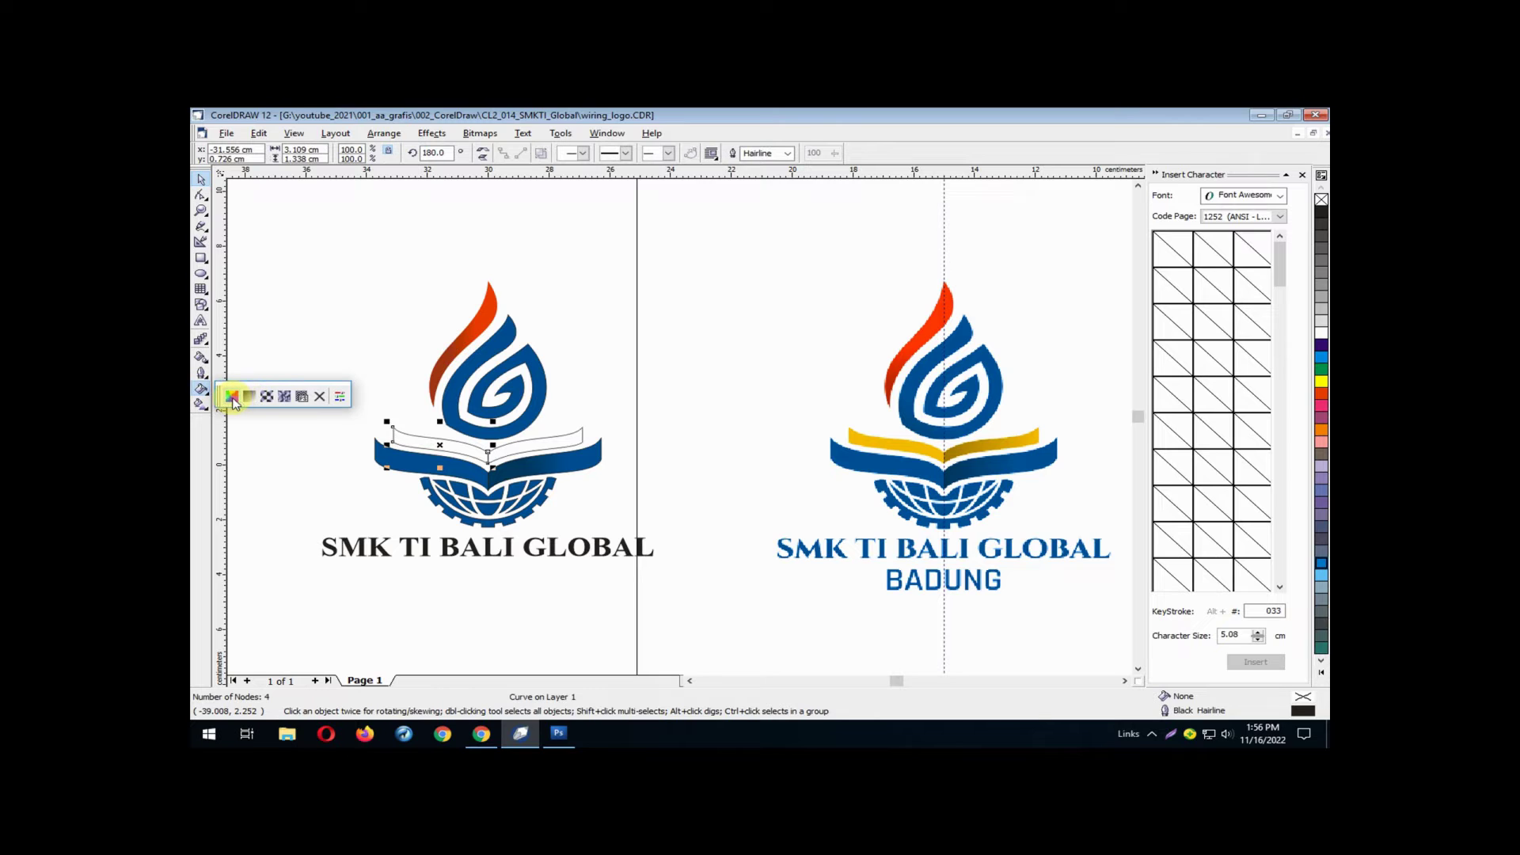
pyautogui.click(231, 396)
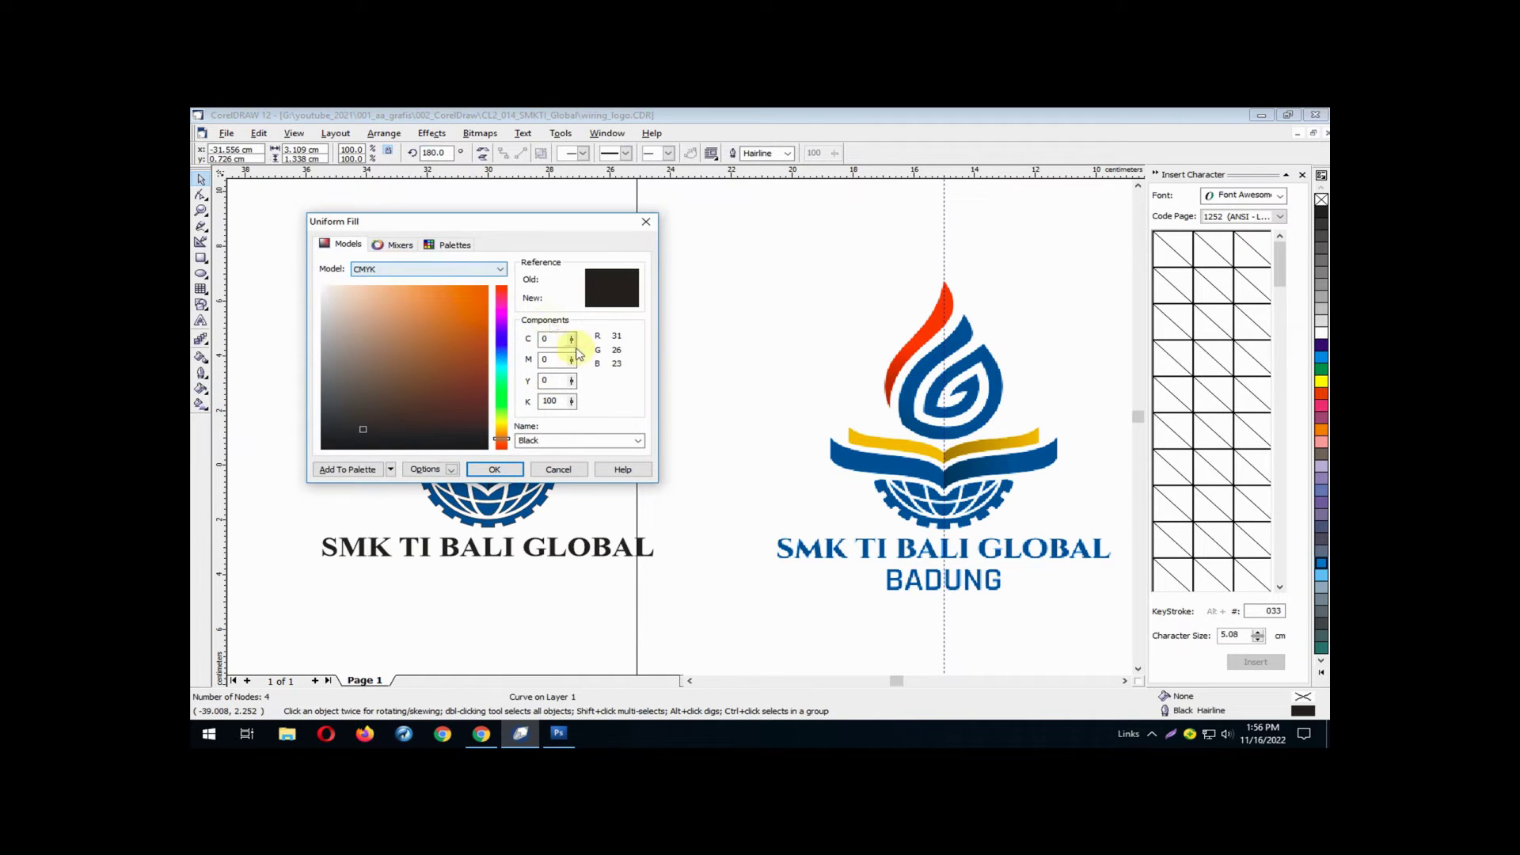
pyautogui.doubleClick(548, 360)
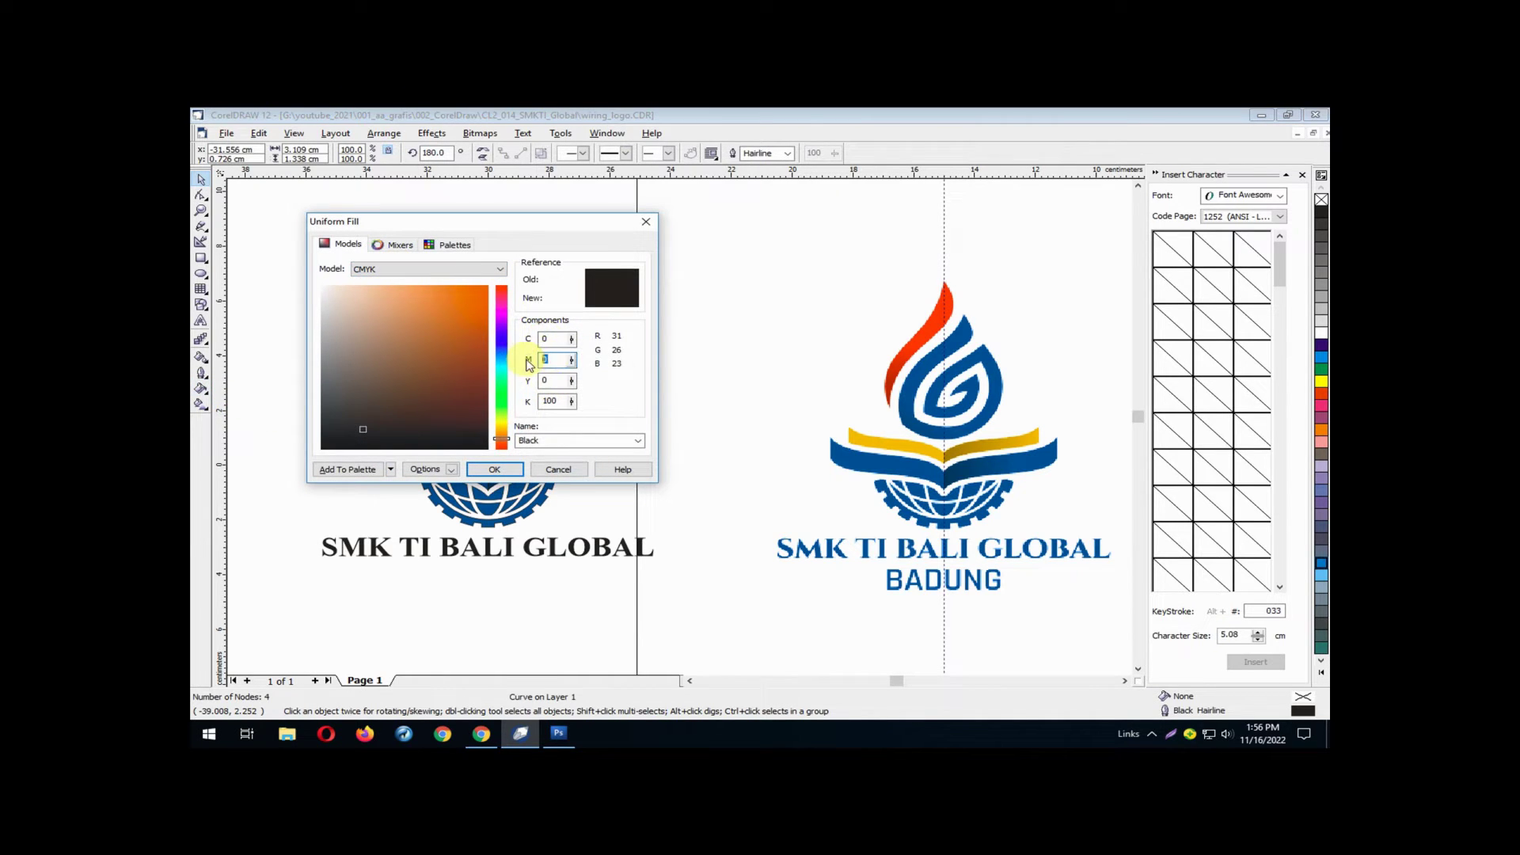
pyautogui.write('6')
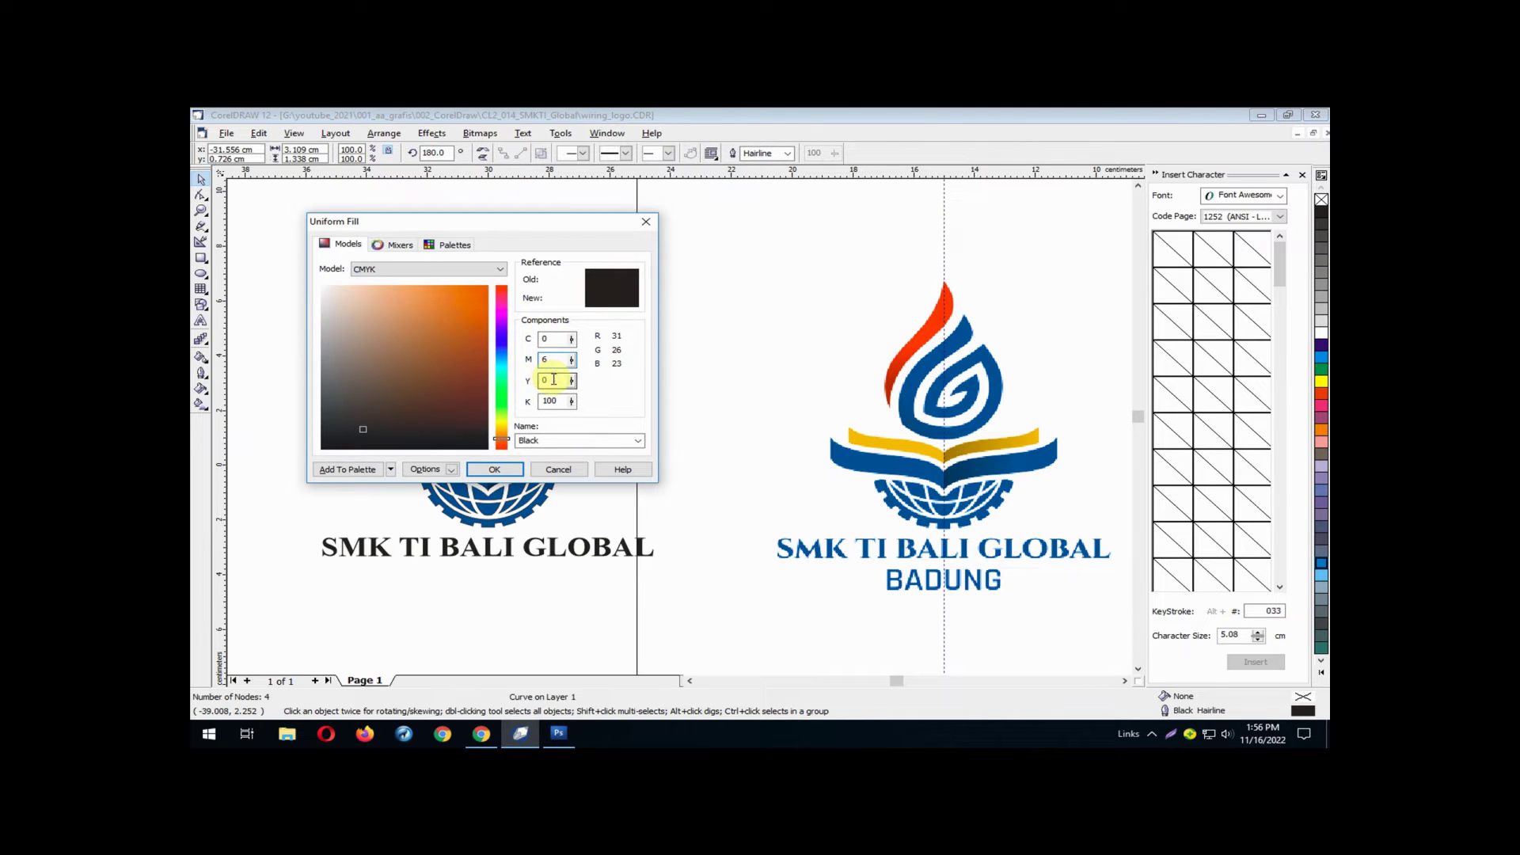
pyautogui.doubleClick(553, 380)
pyautogui.write('29')
pyautogui.doubleClick(554, 339)
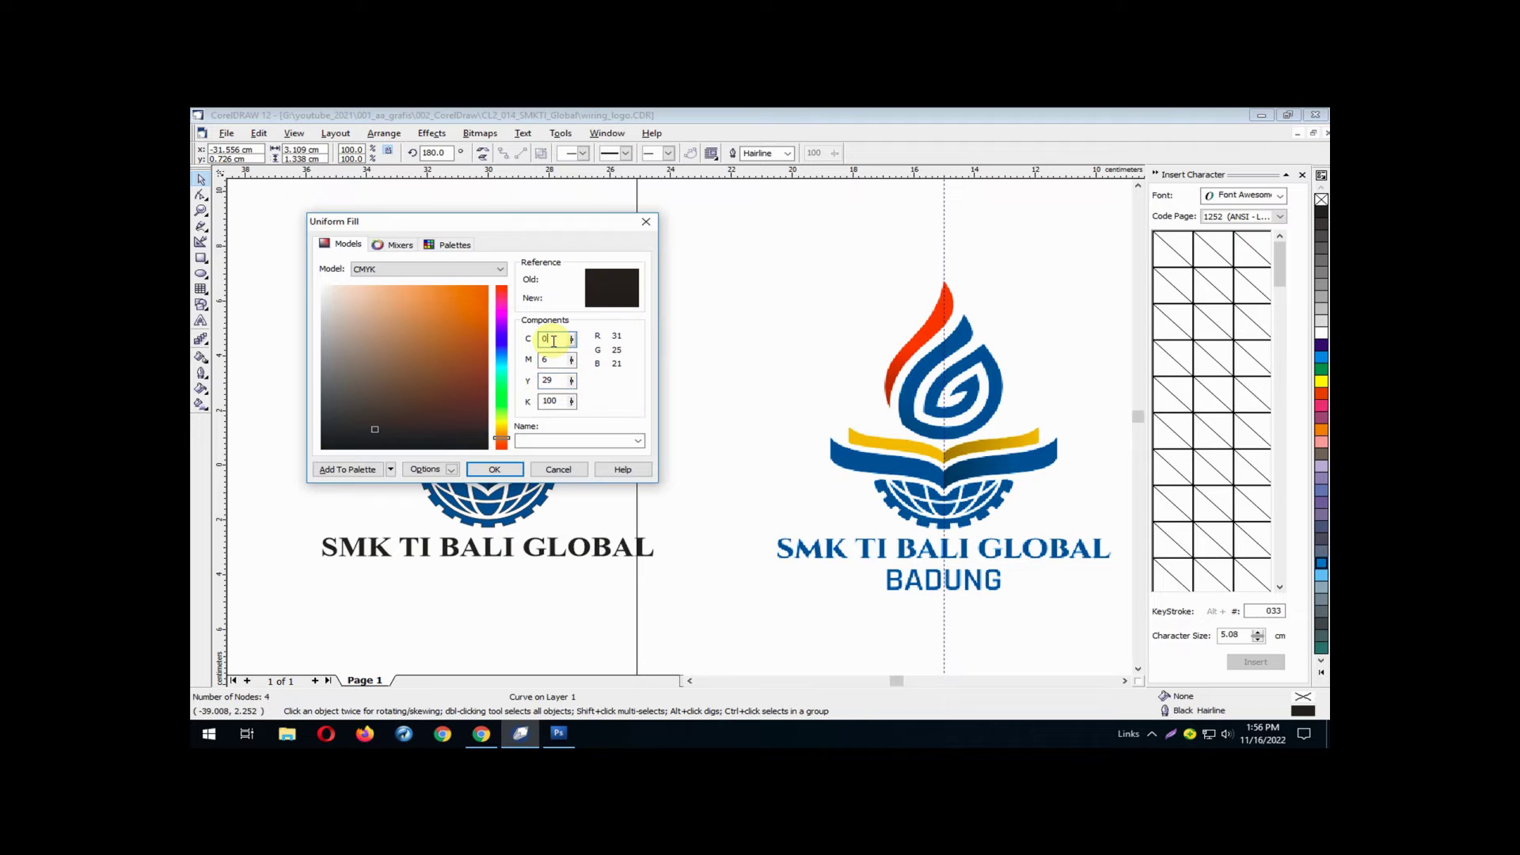
pyautogui.click(559, 734)
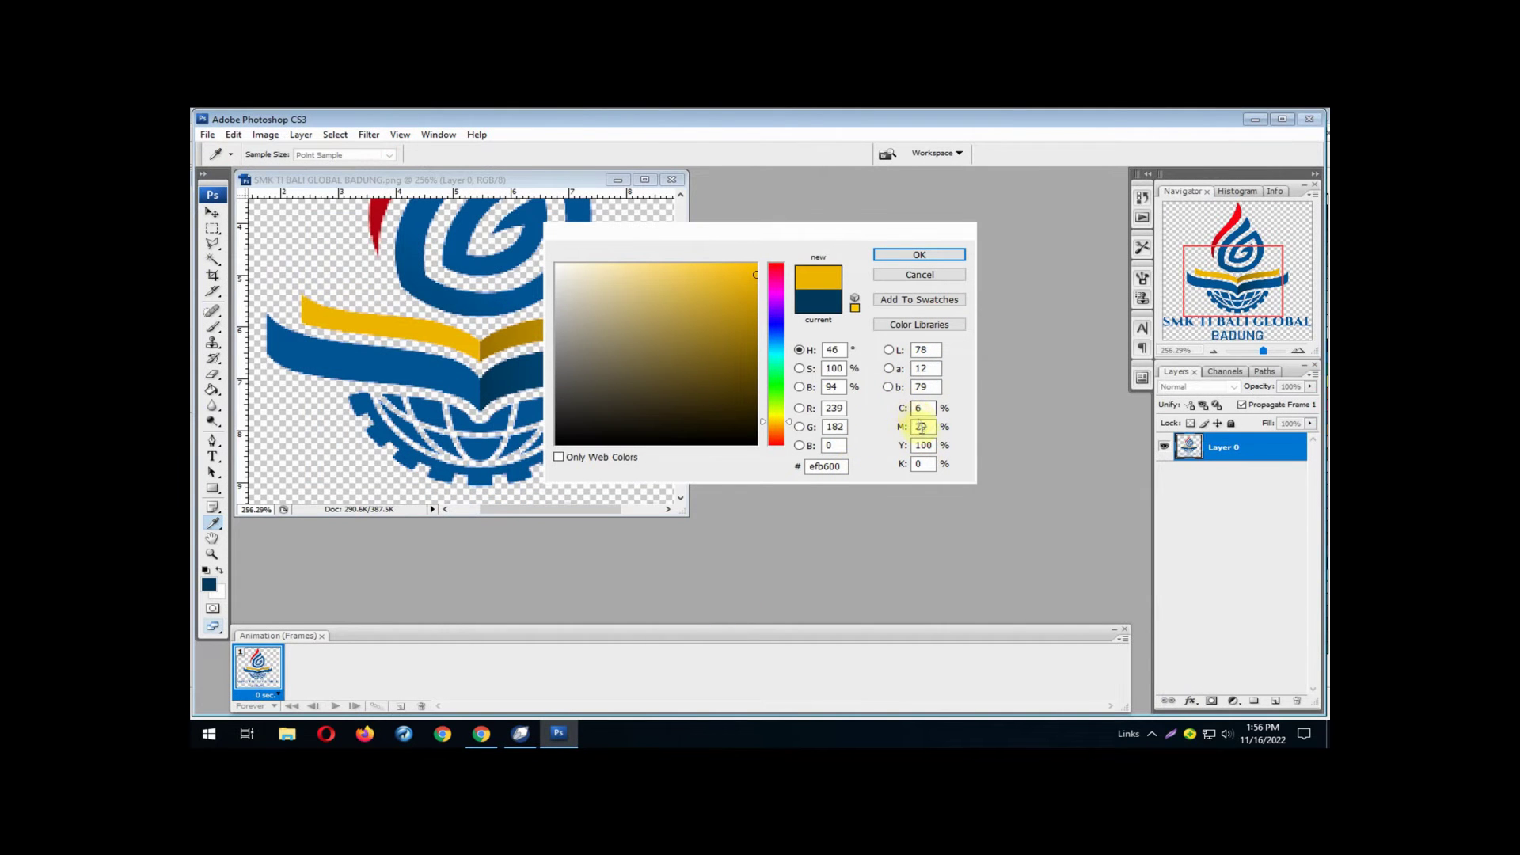
pyautogui.click(520, 733)
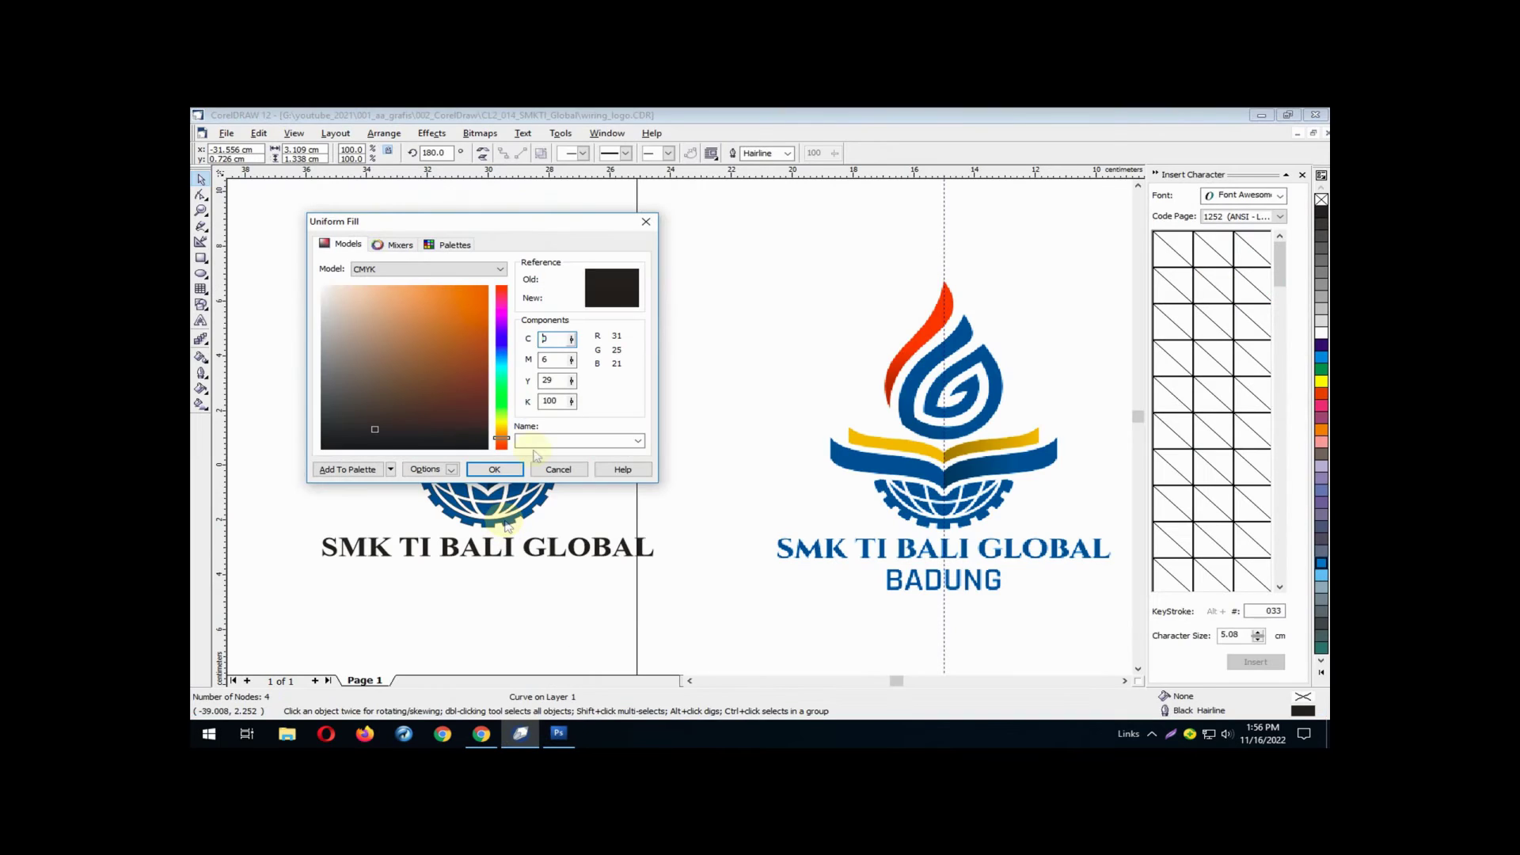
# Set the uniform fill to CMYK 6, 29, 100, 0 and apply it to the upper book page's left half
pyautogui.moveTo(550, 341); pyautogui.dragTo(528, 342)
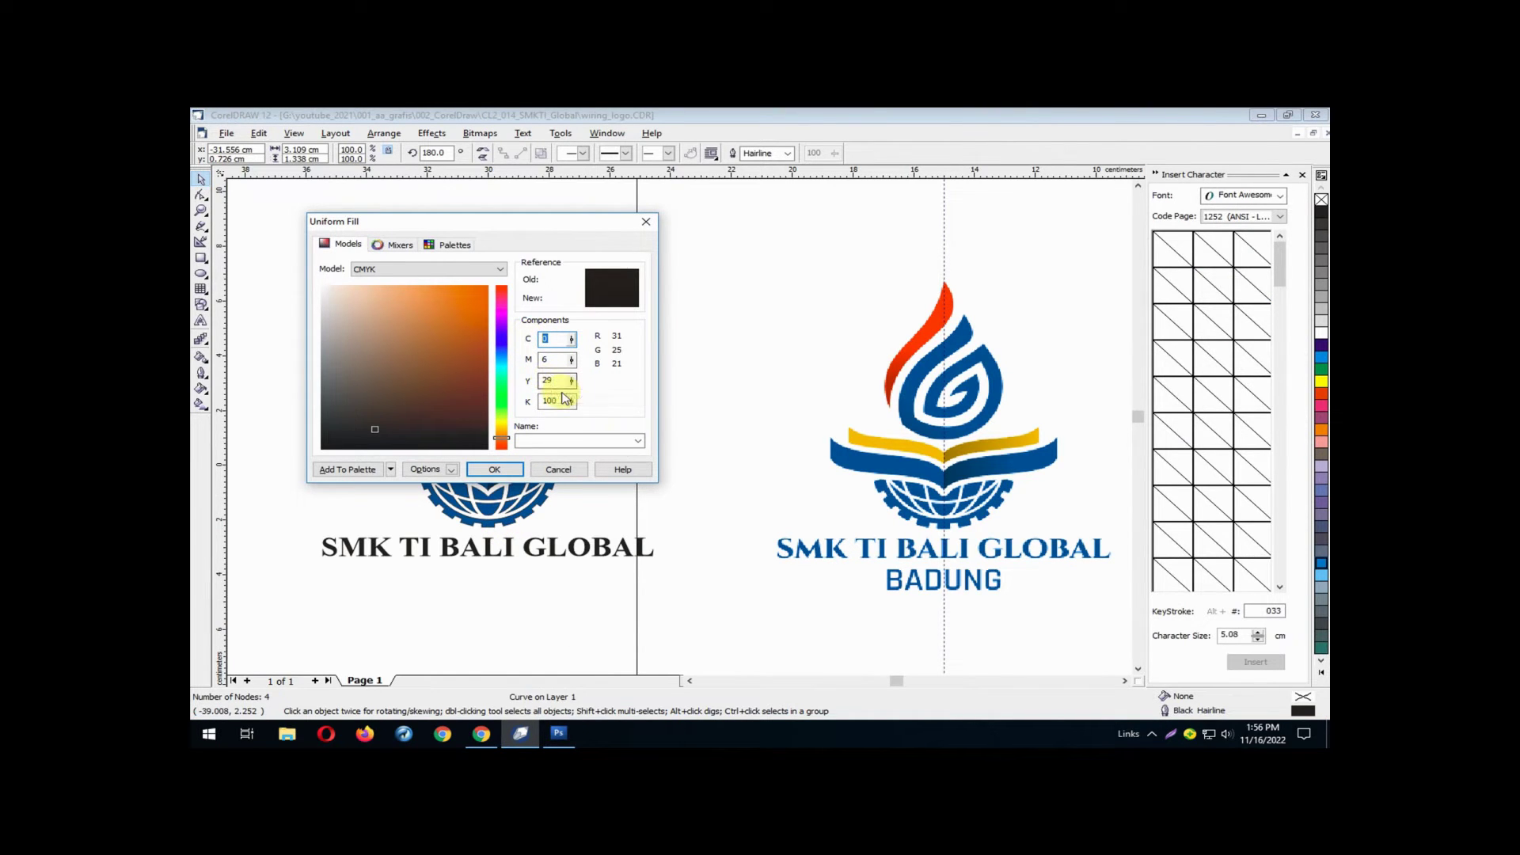
pyautogui.write('6')
pyautogui.press('Tab')
pyautogui.write('2')
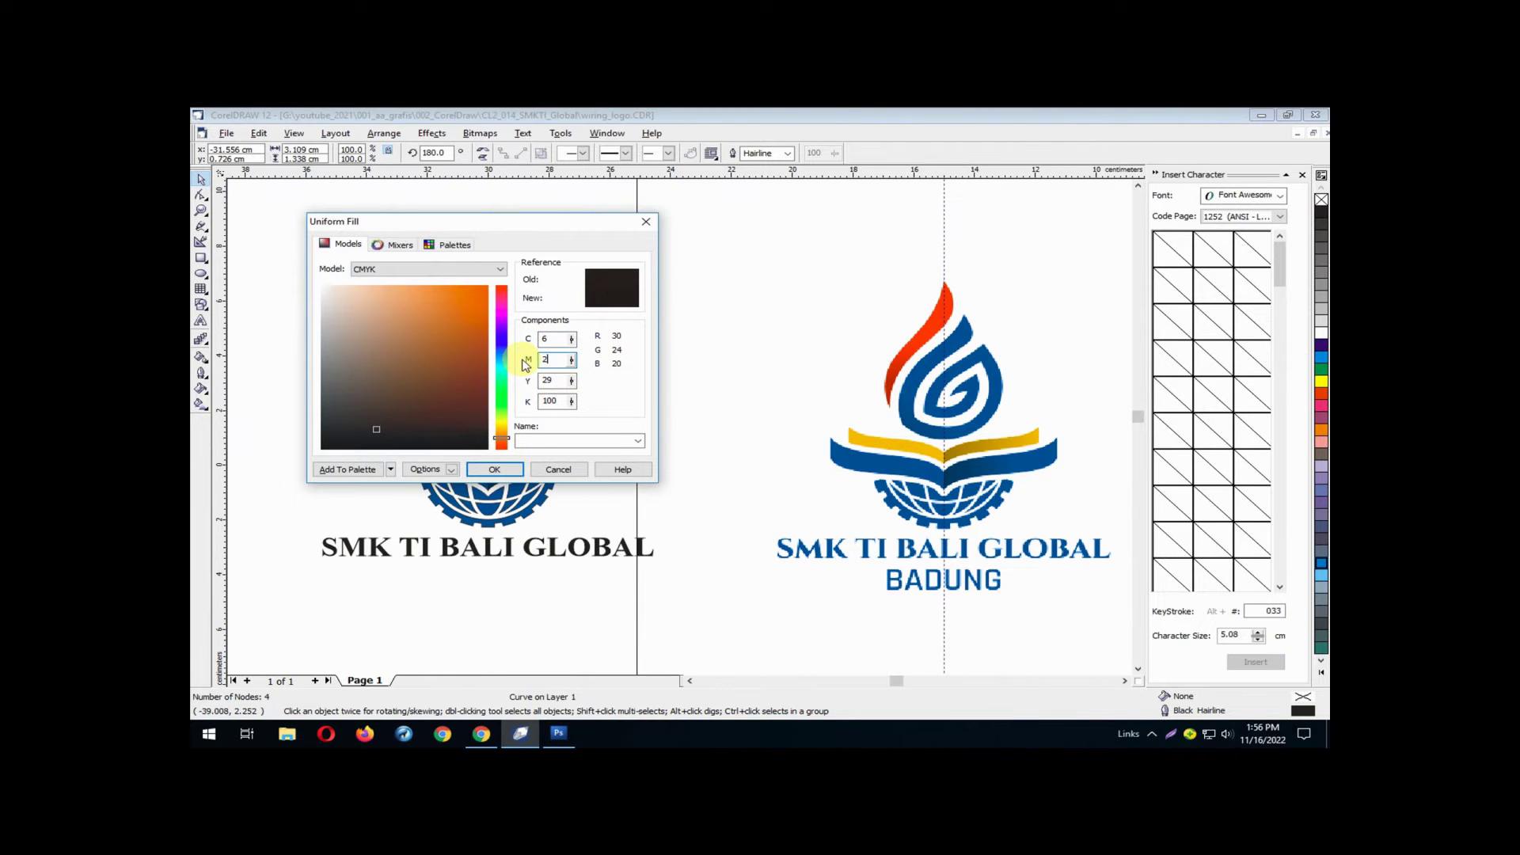
pyautogui.write('9')
pyautogui.press('Tab')
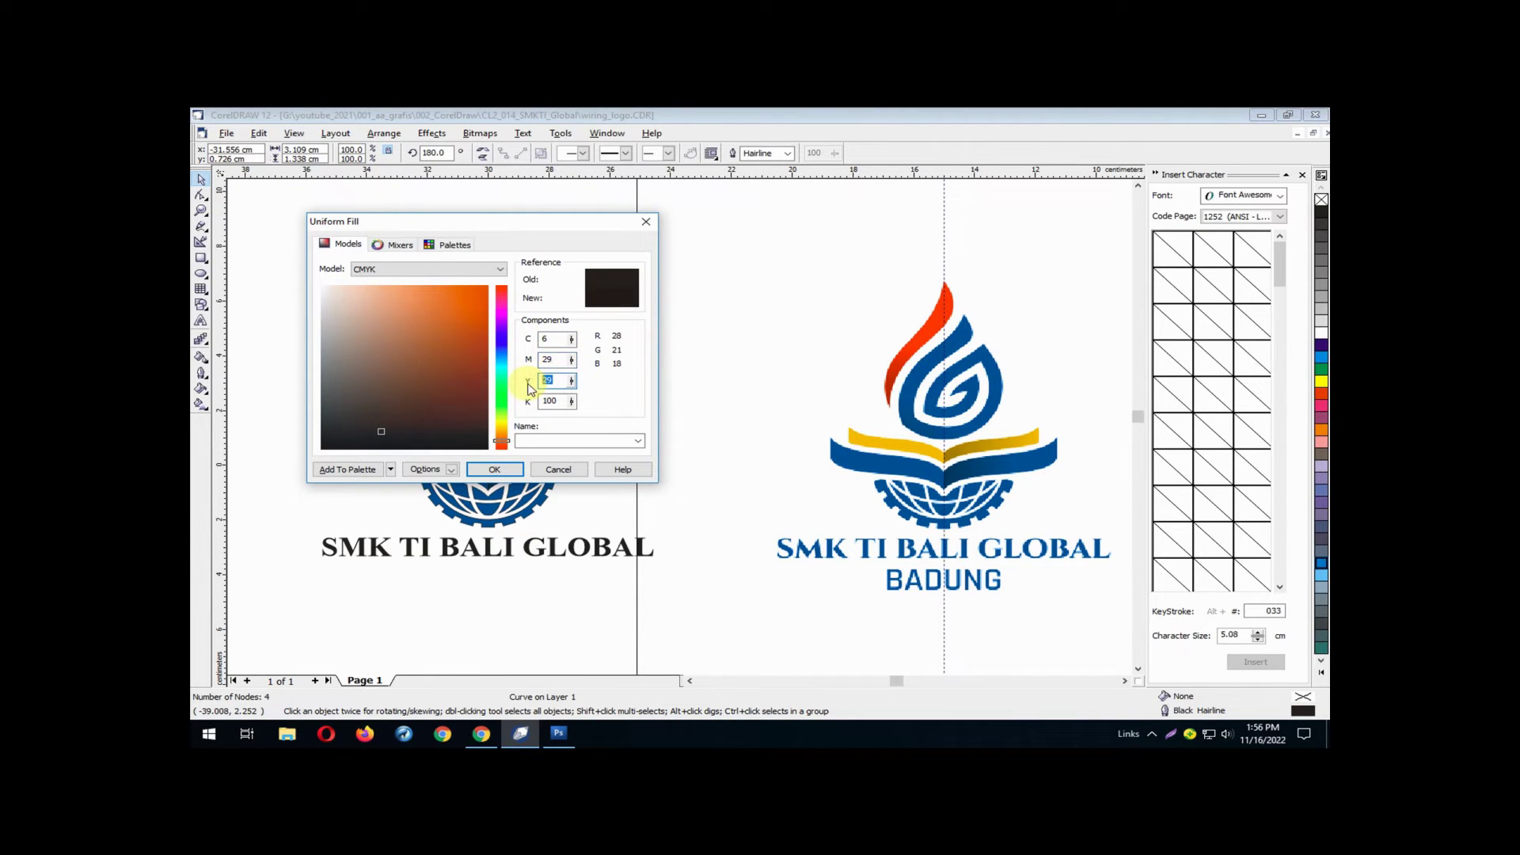
pyautogui.write('100')
pyautogui.press('Tab')
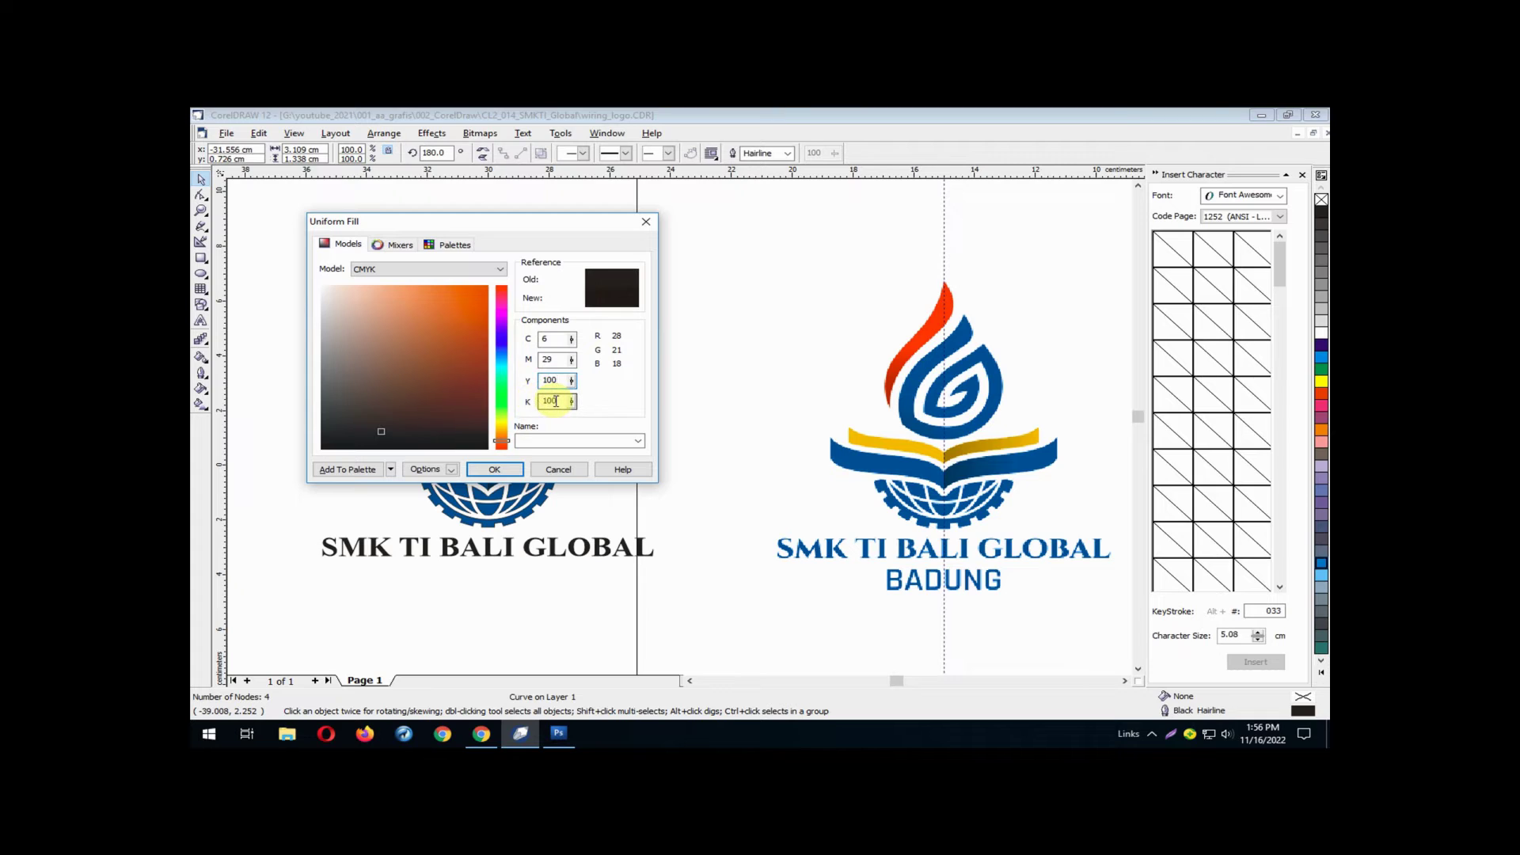
pyautogui.write('0')
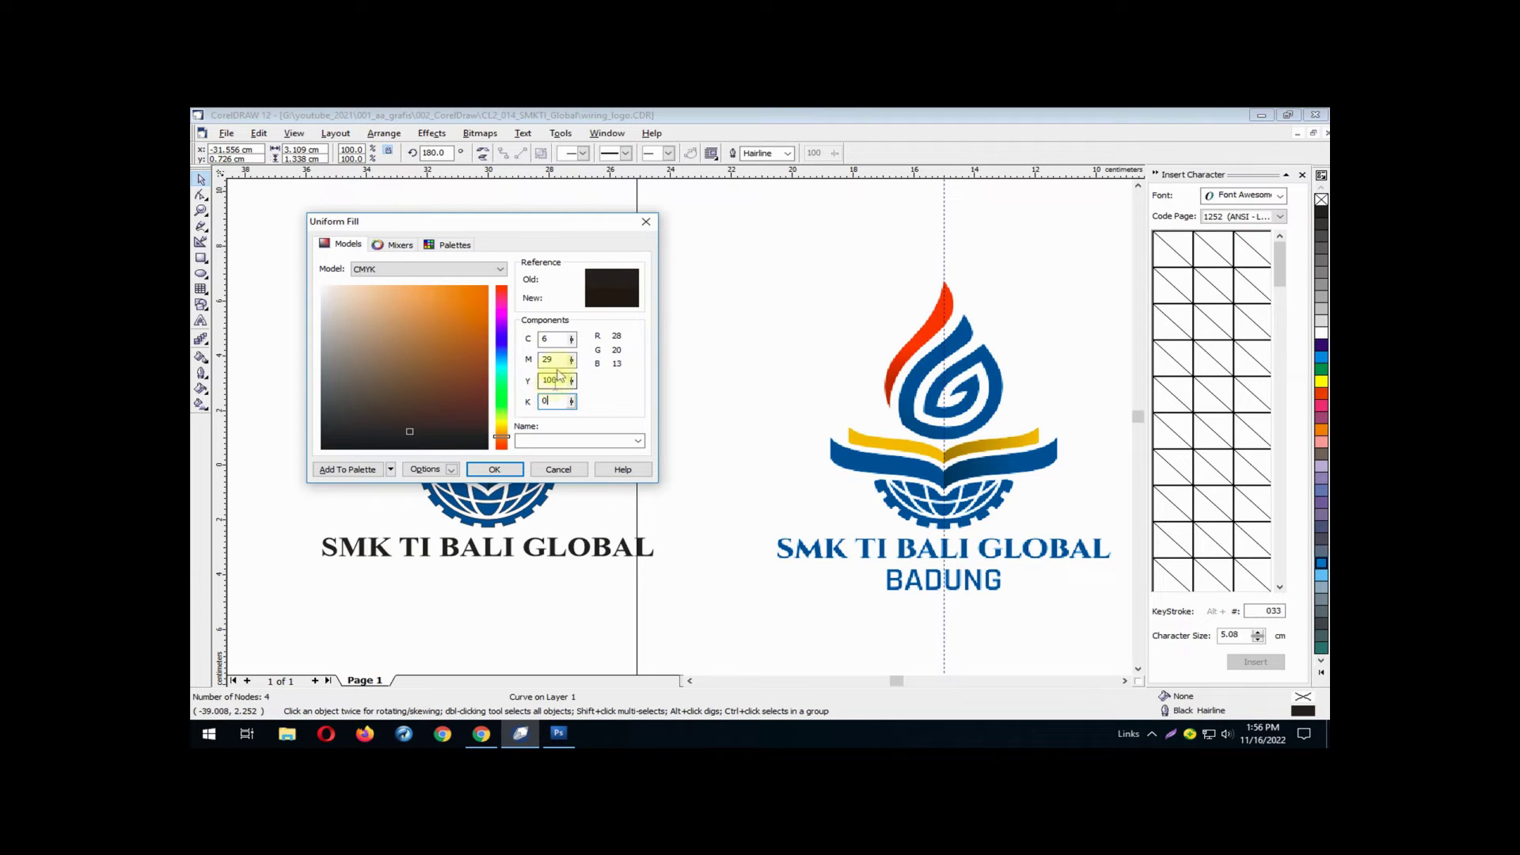
pyautogui.press('Tab')
pyautogui.click(517, 468)
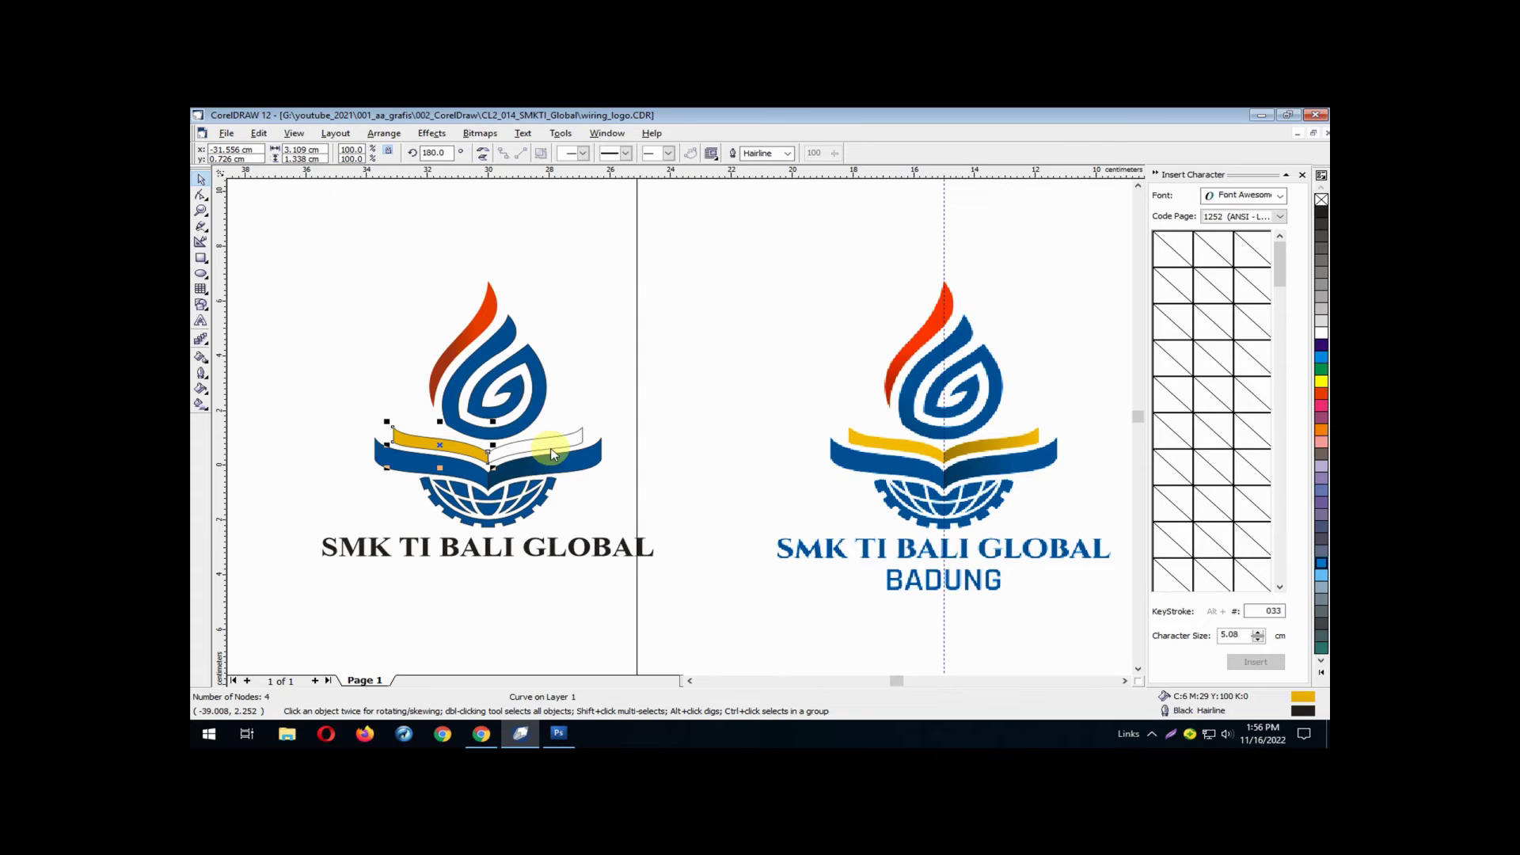
# Start a linear fountain fill on the upper book page's right half and set its To colour to CMYK 6, 29, 100, 0
pyautogui.click(554, 450)
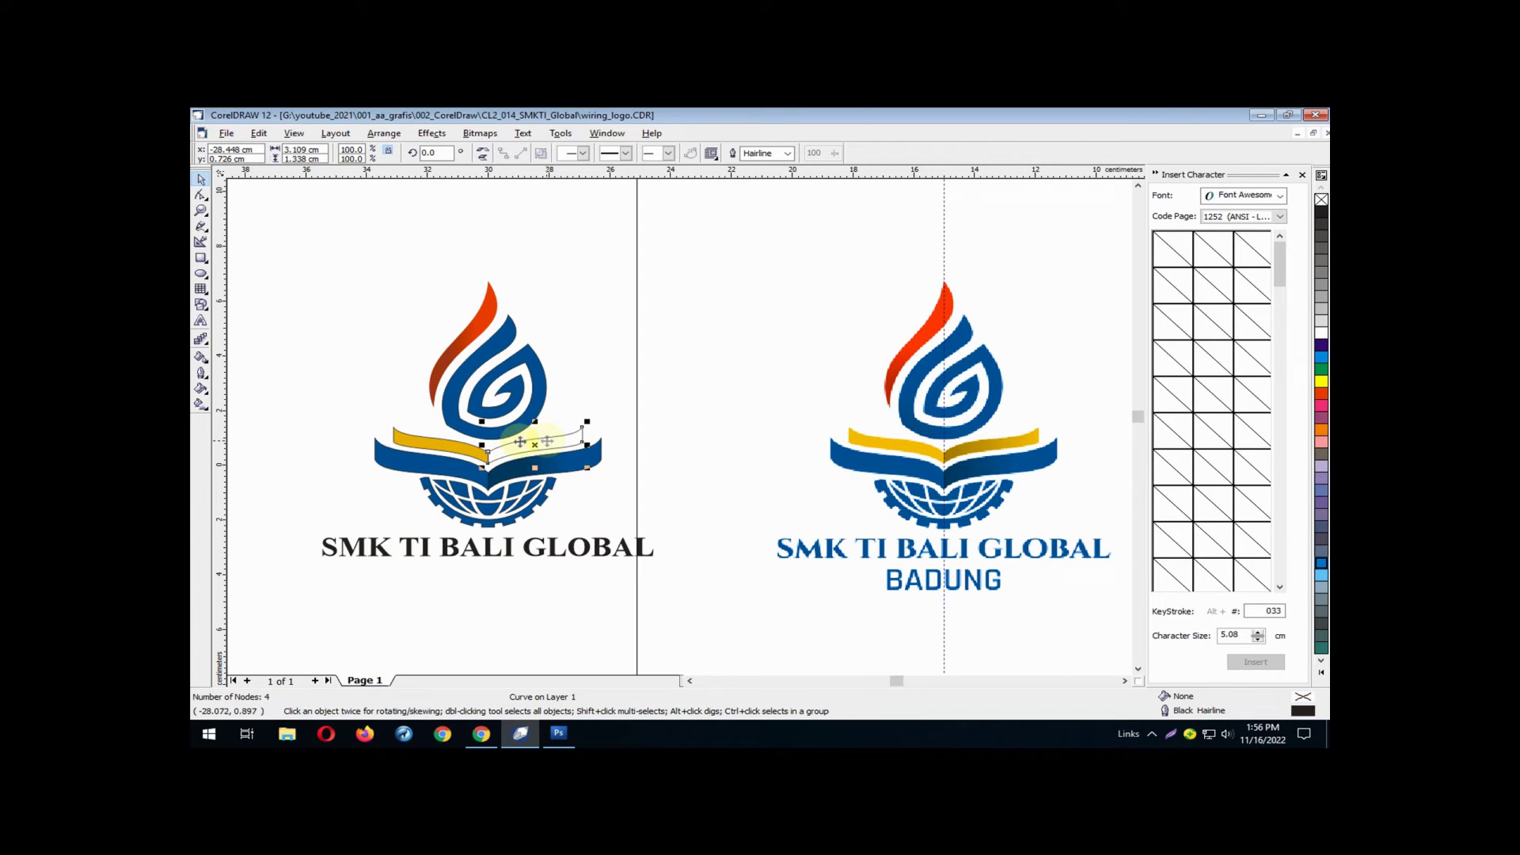
pyautogui.click(203, 396)
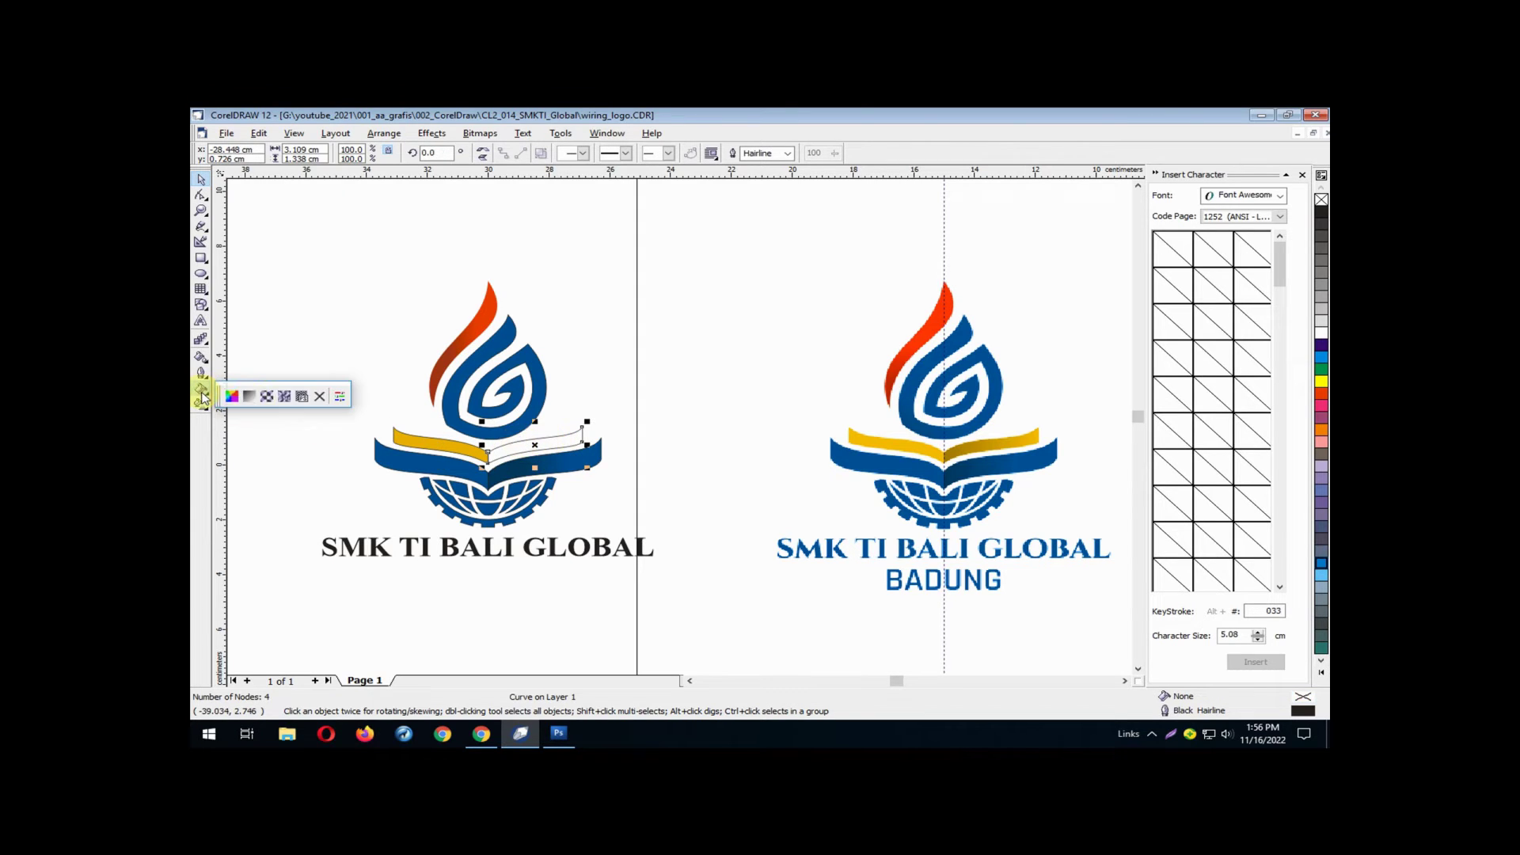
pyautogui.click(249, 396)
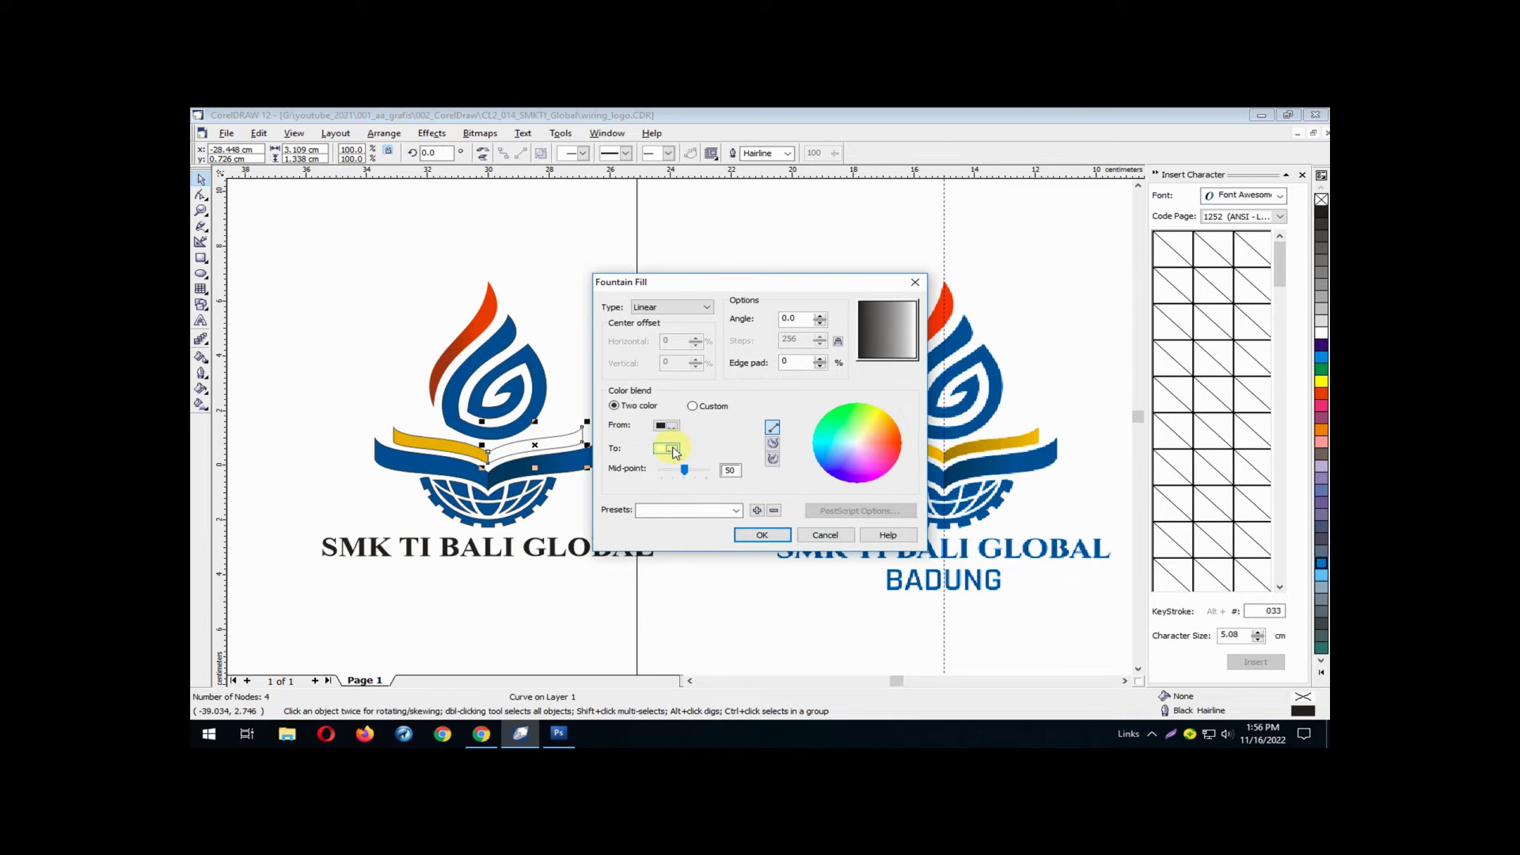
pyautogui.click(670, 449)
pyautogui.click(689, 572)
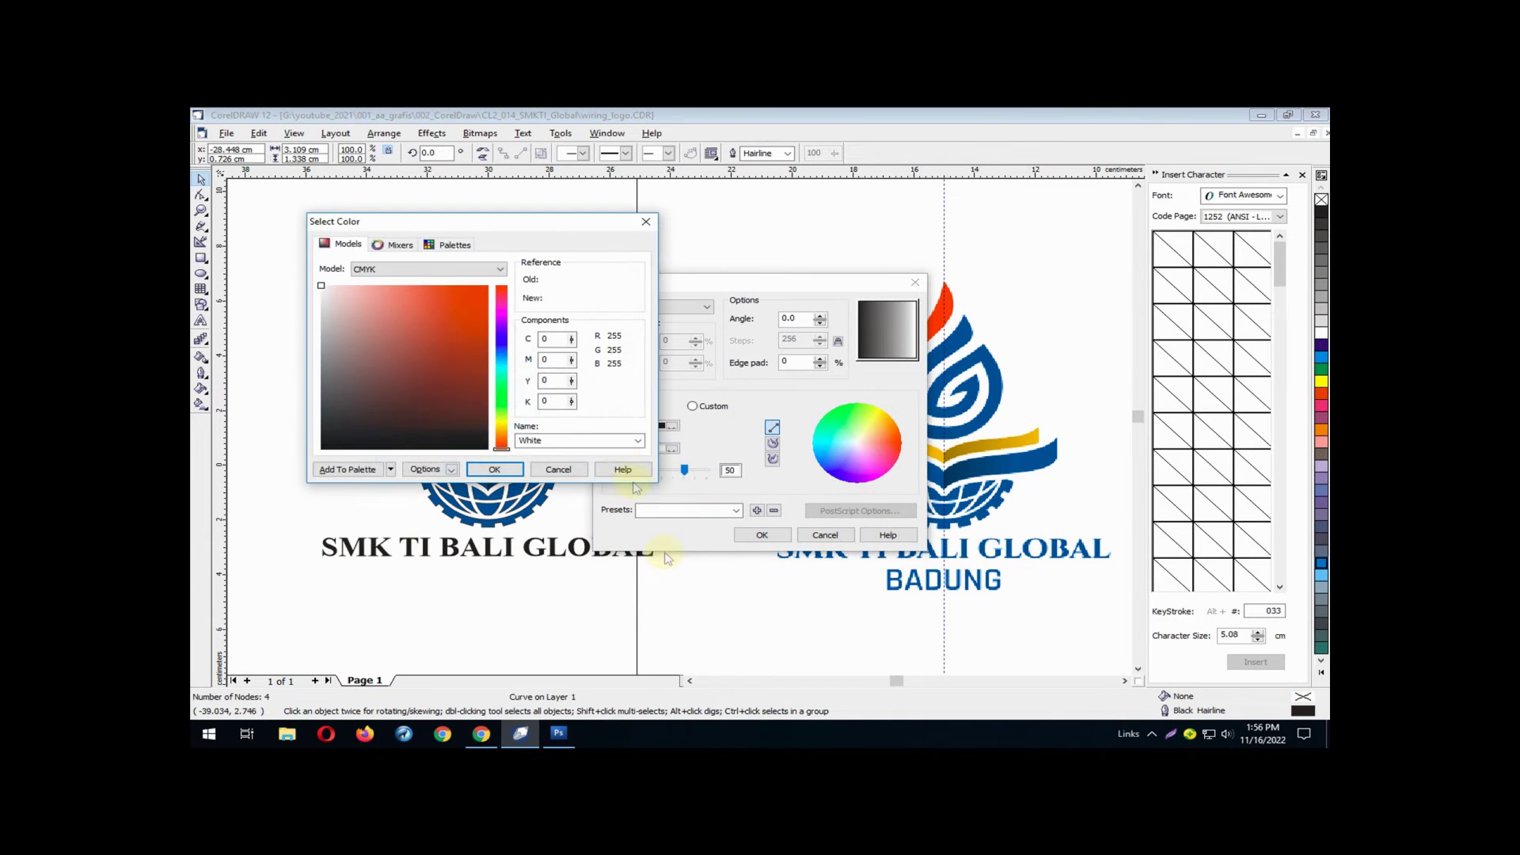
pyautogui.click(547, 339)
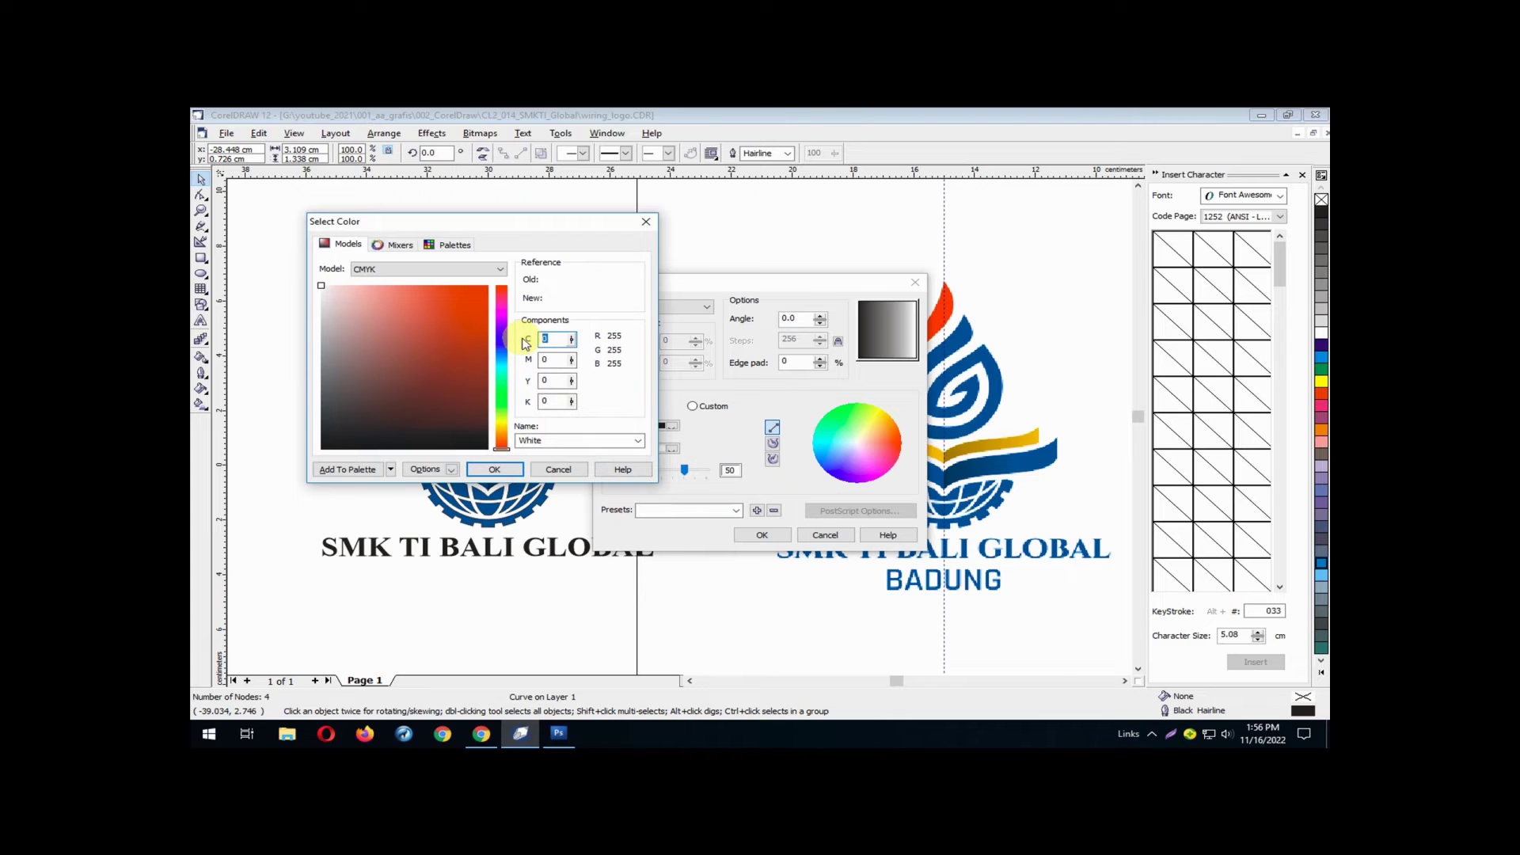
pyautogui.write('6')
pyautogui.press('Tab')
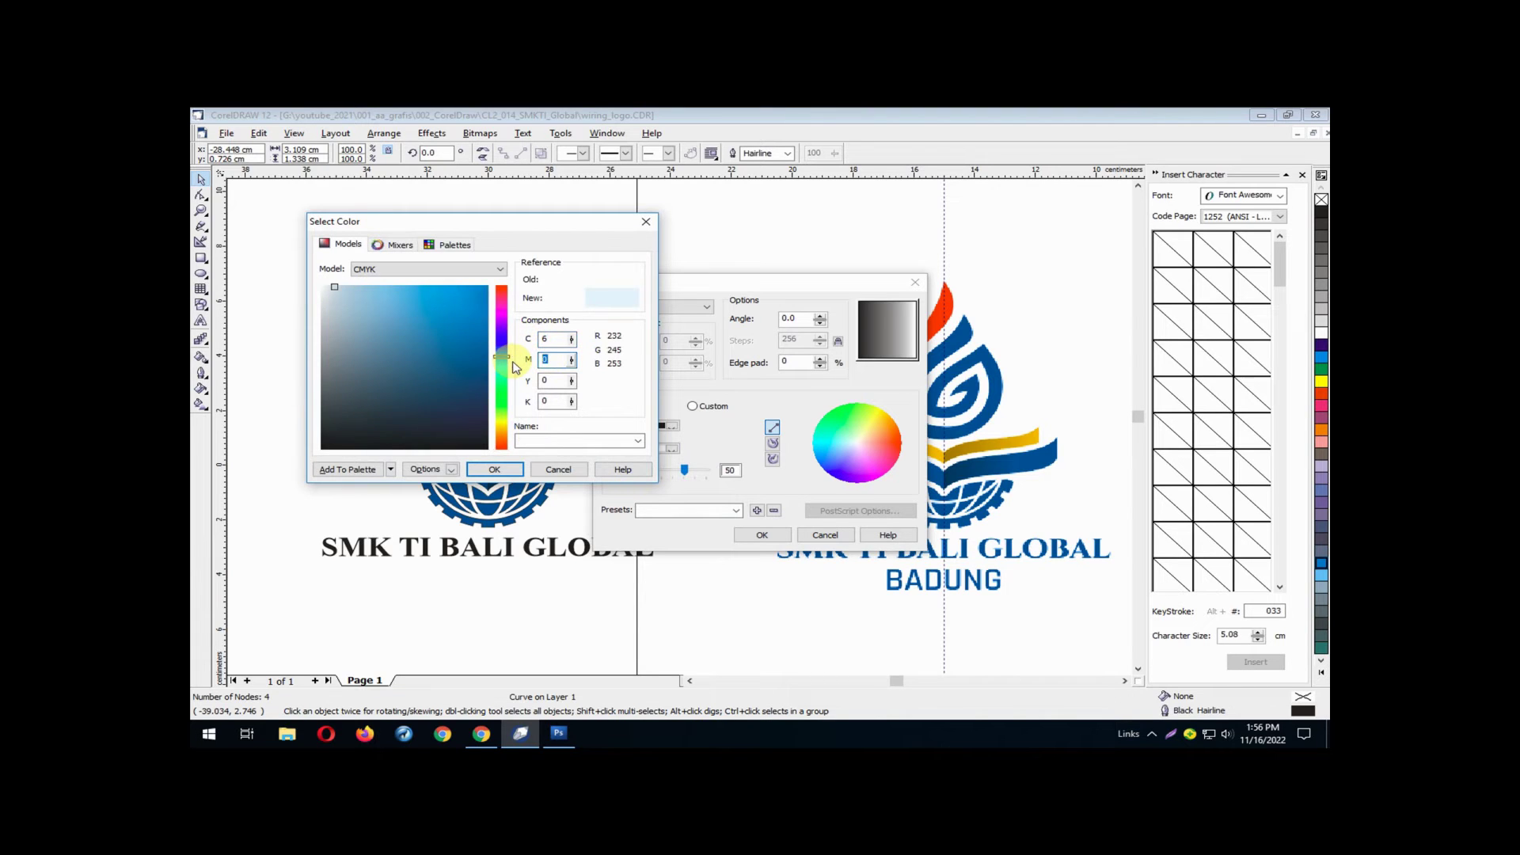
pyautogui.write('29')
pyautogui.press('Tab')
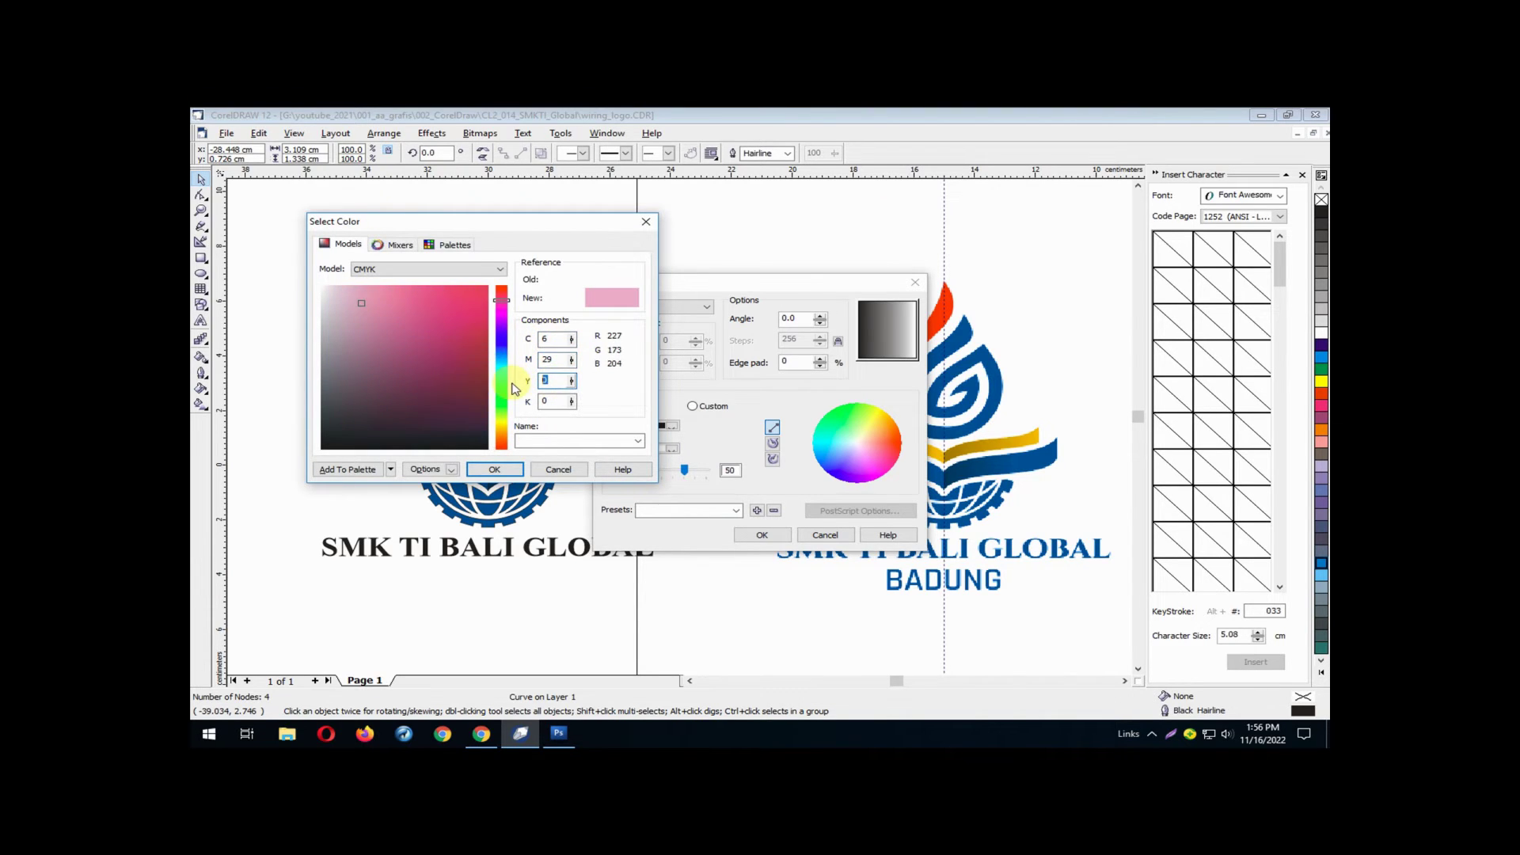
pyautogui.write('100')
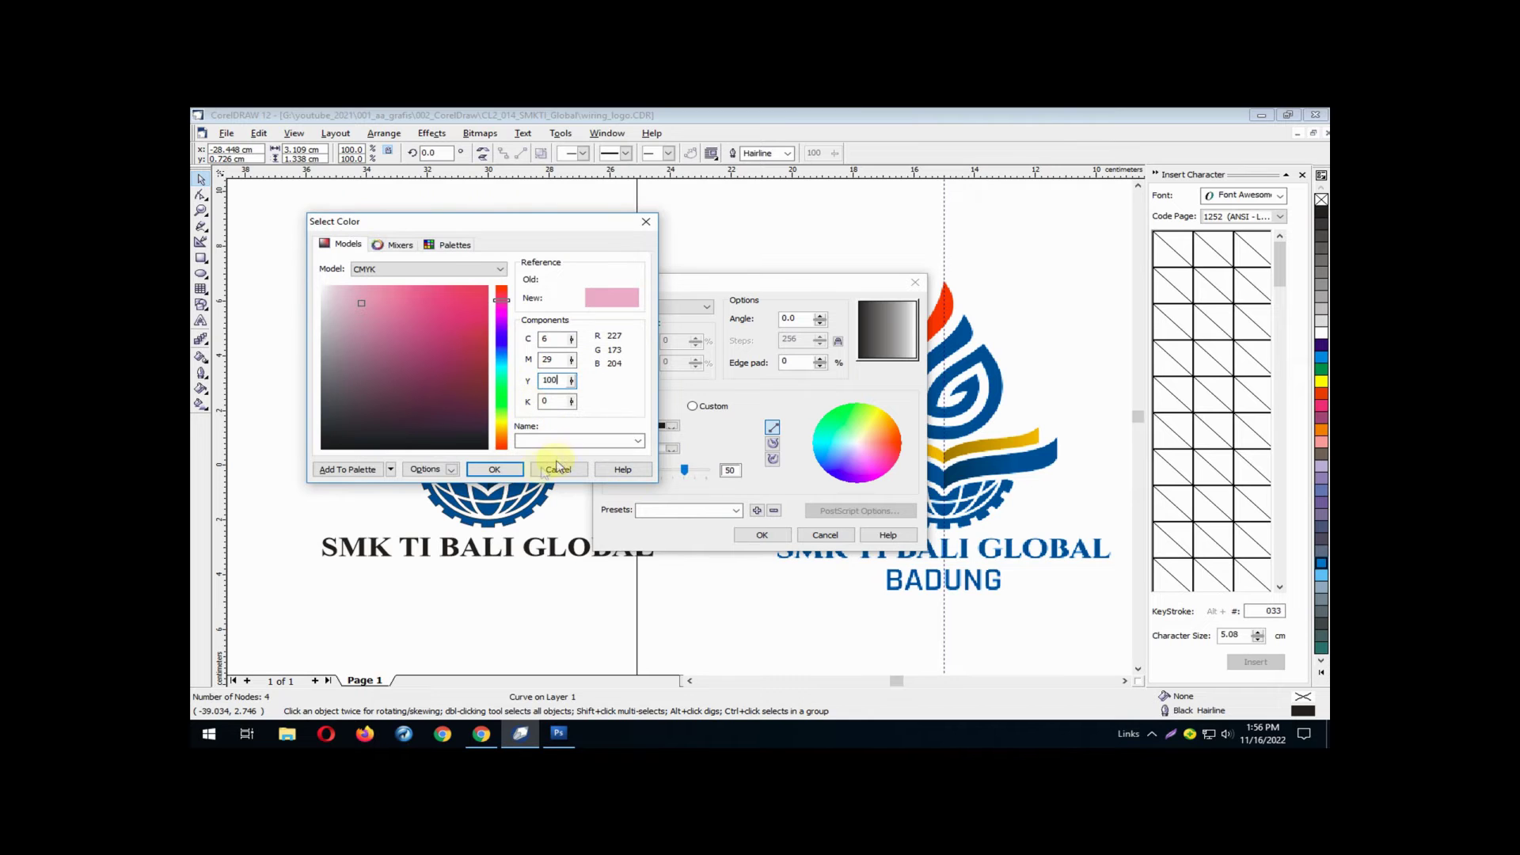
pyautogui.click(494, 470)
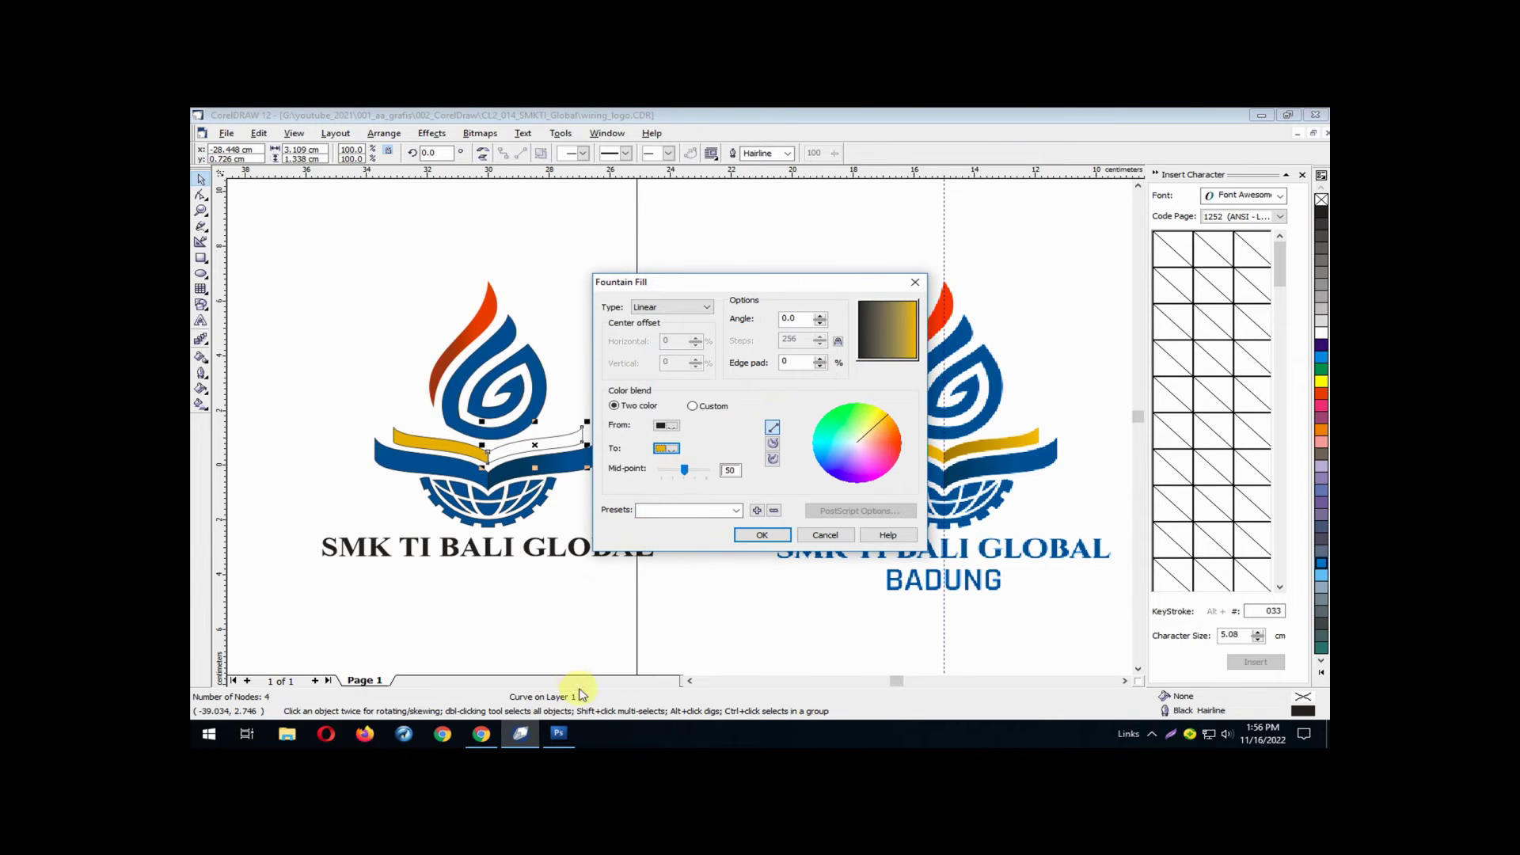
# Sample the dark yellow beside the upper page's centre fold in Photoshop to read its CMYK values, and return to CorelDRAW
pyautogui.click(558, 733)
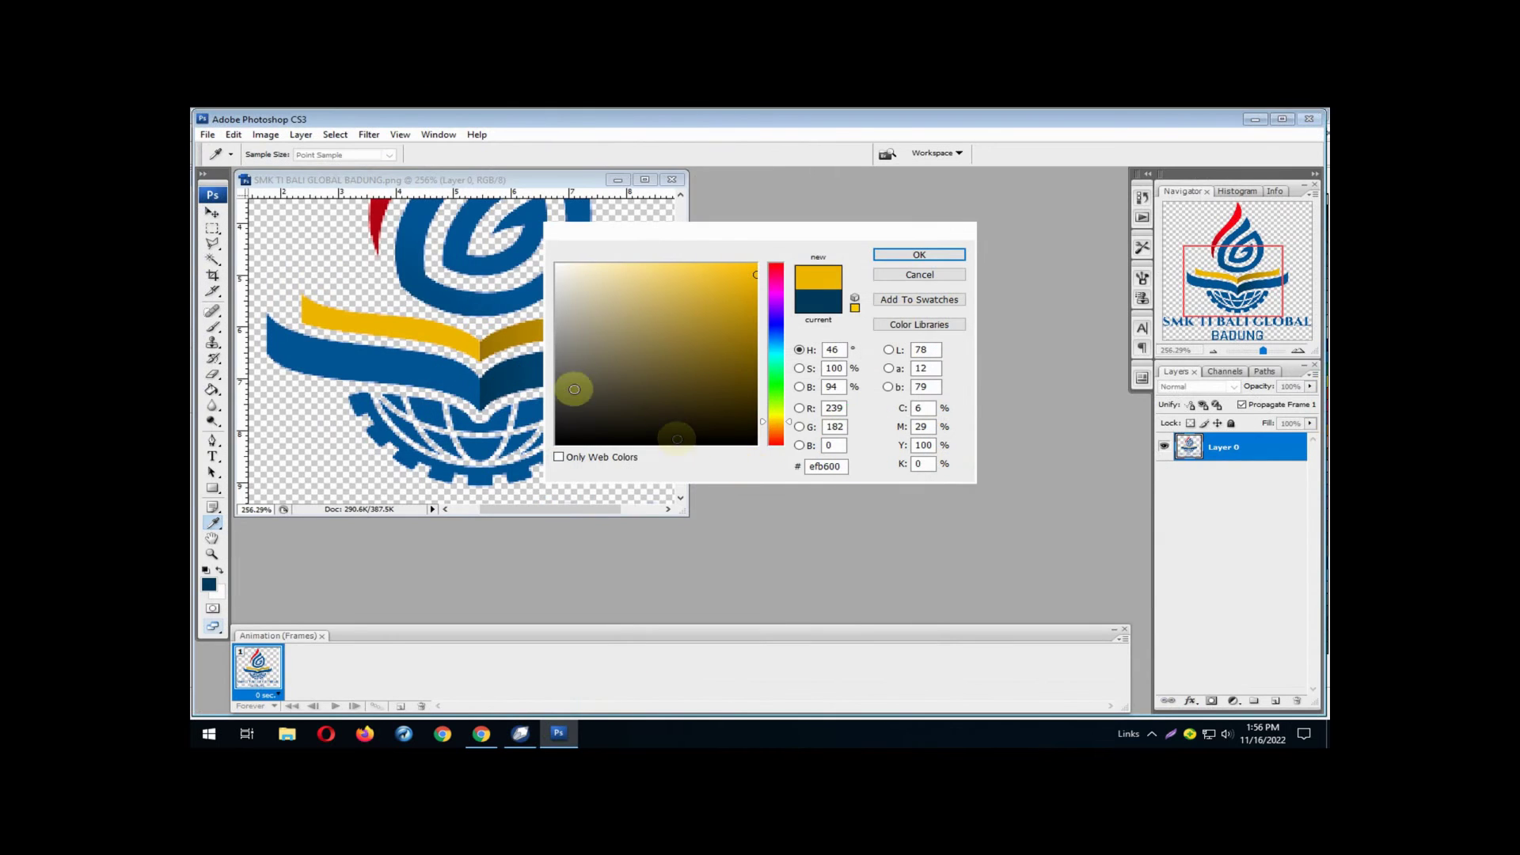
pyautogui.click(488, 344)
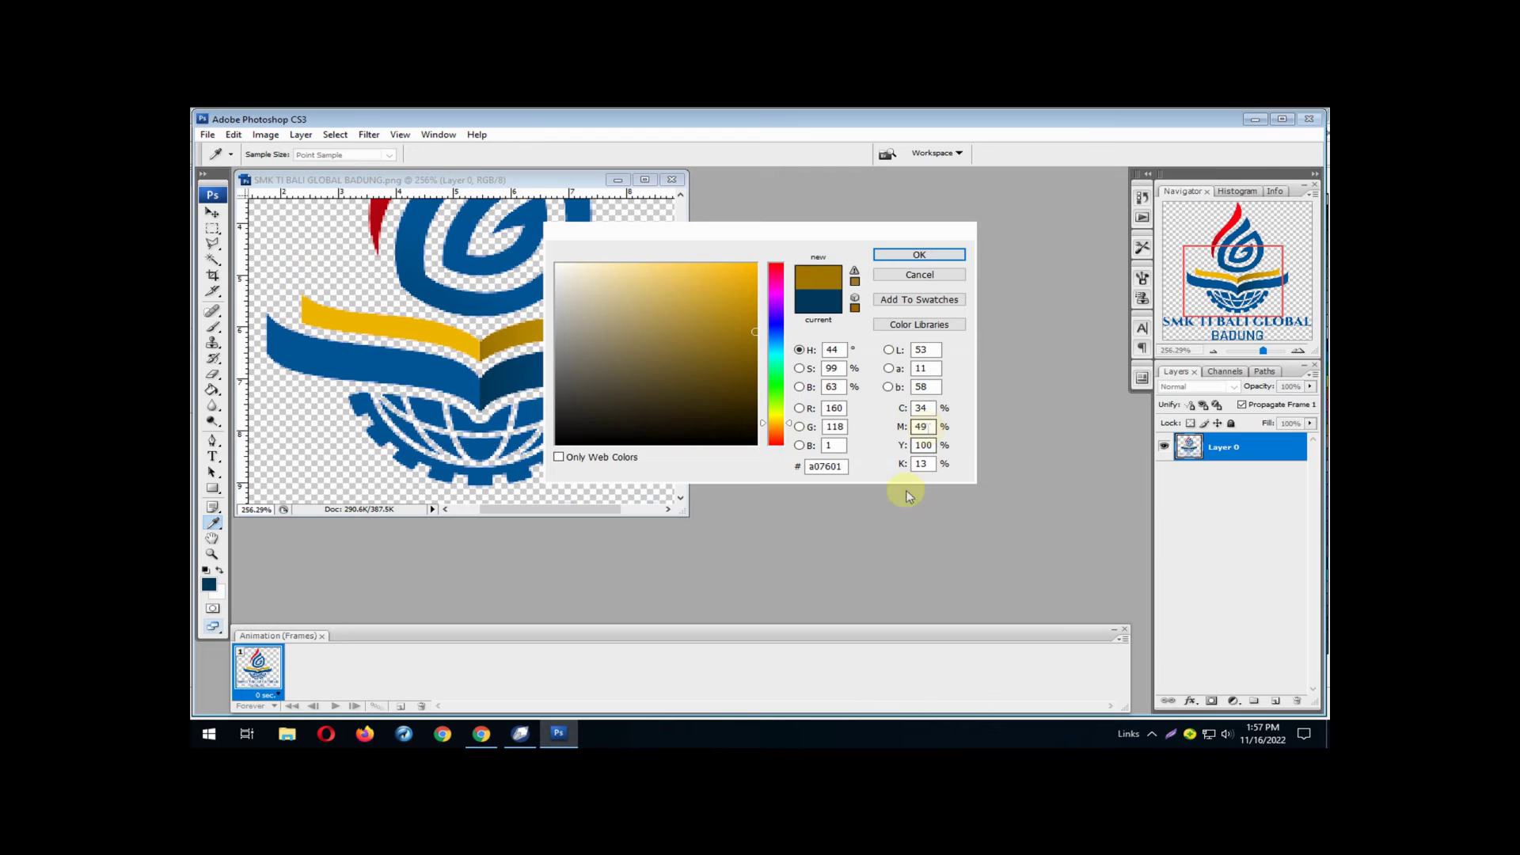
pyautogui.moveTo(522, 735)
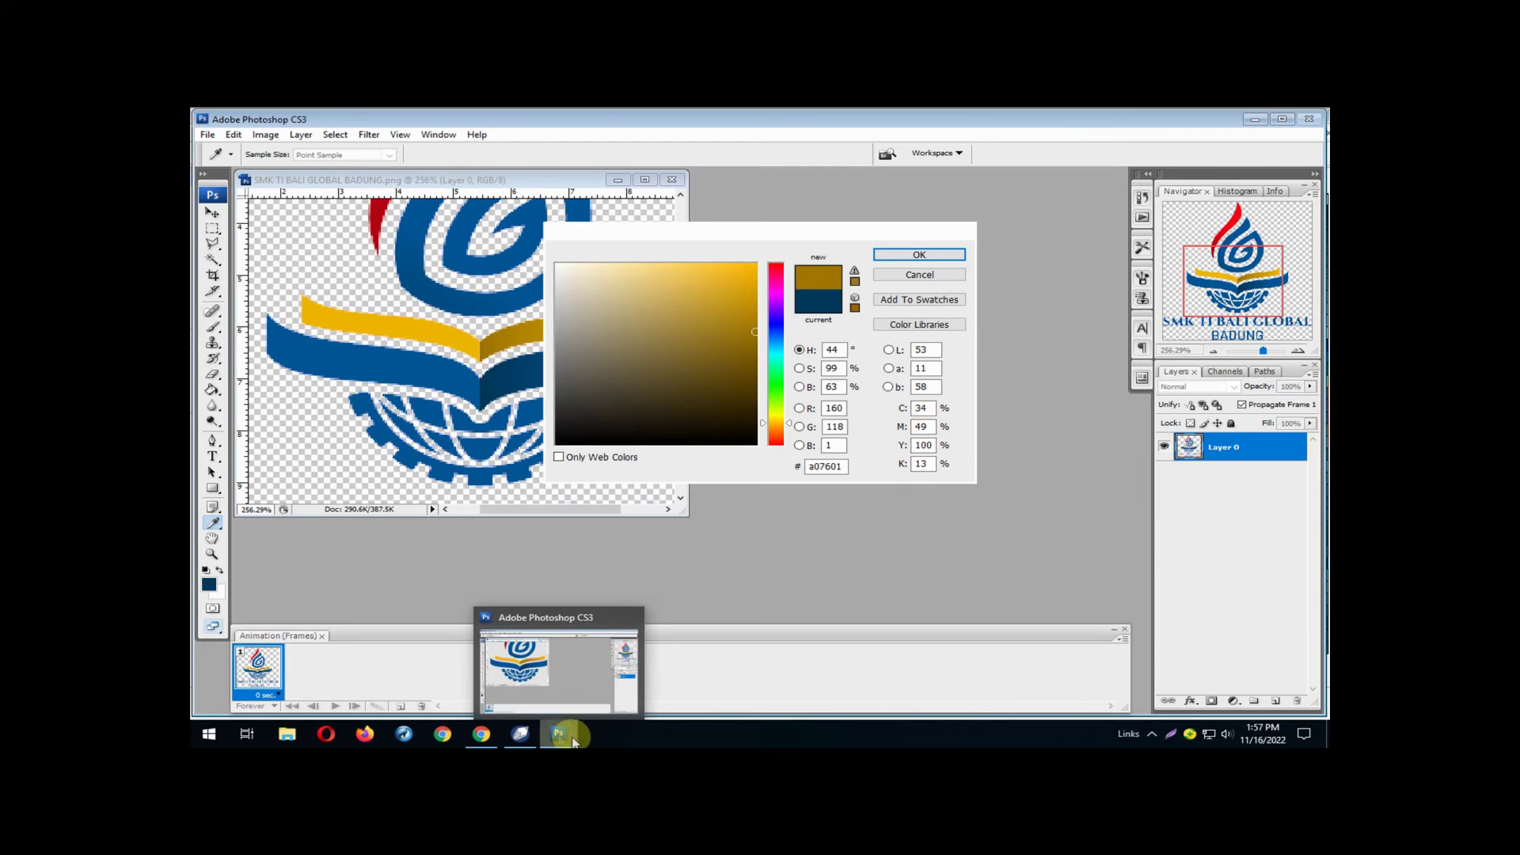
pyautogui.click(521, 734)
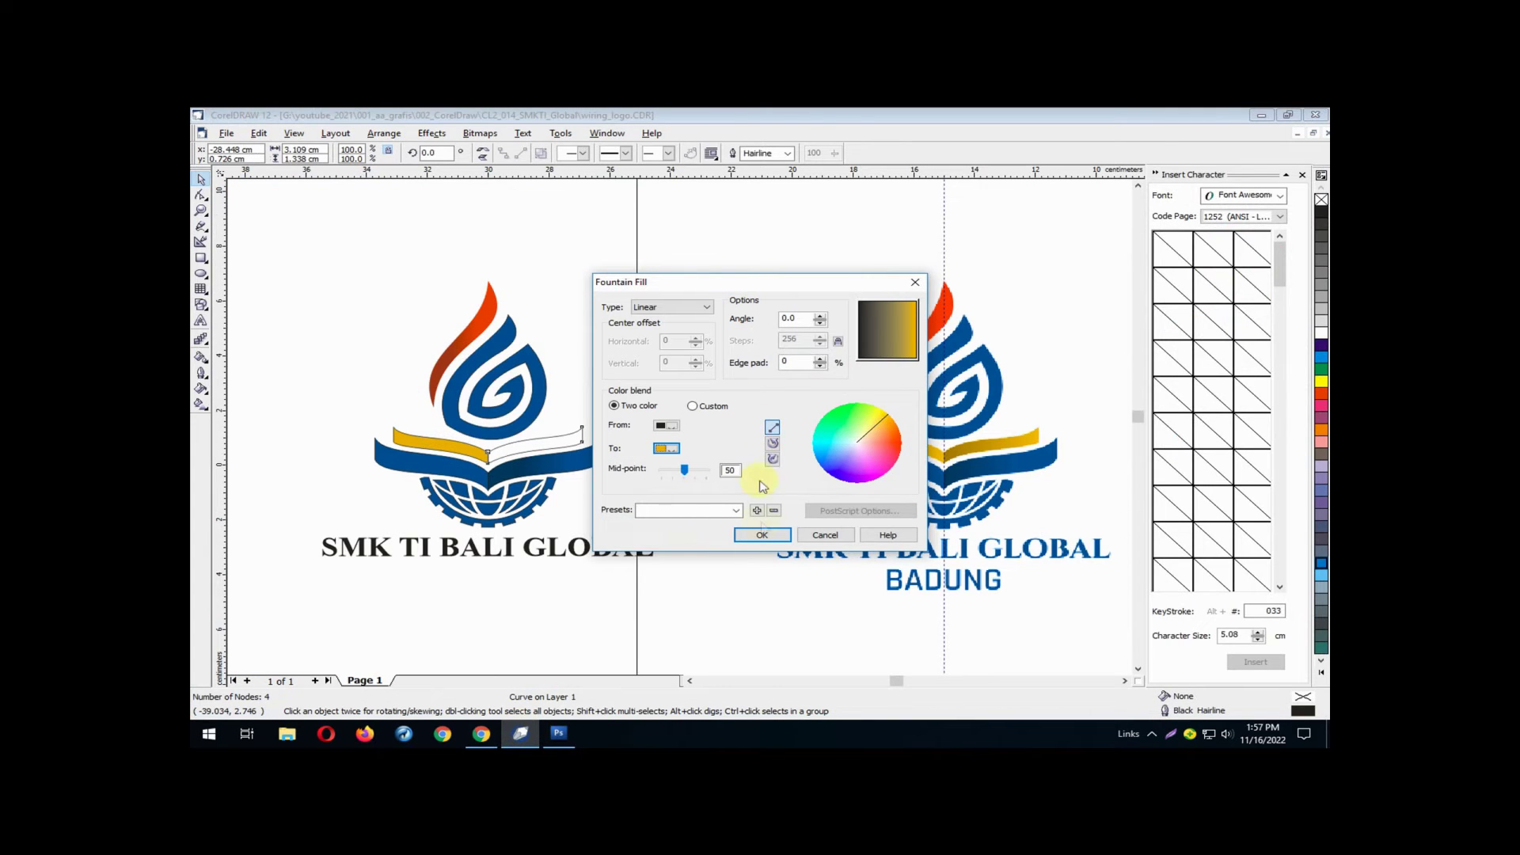
# Set the From colour of the upper page's right-half fountain fill to CMYK 34, 49, 100, 13
pyautogui.click(671, 428)
pyautogui.click(713, 540)
pyautogui.click(541, 382)
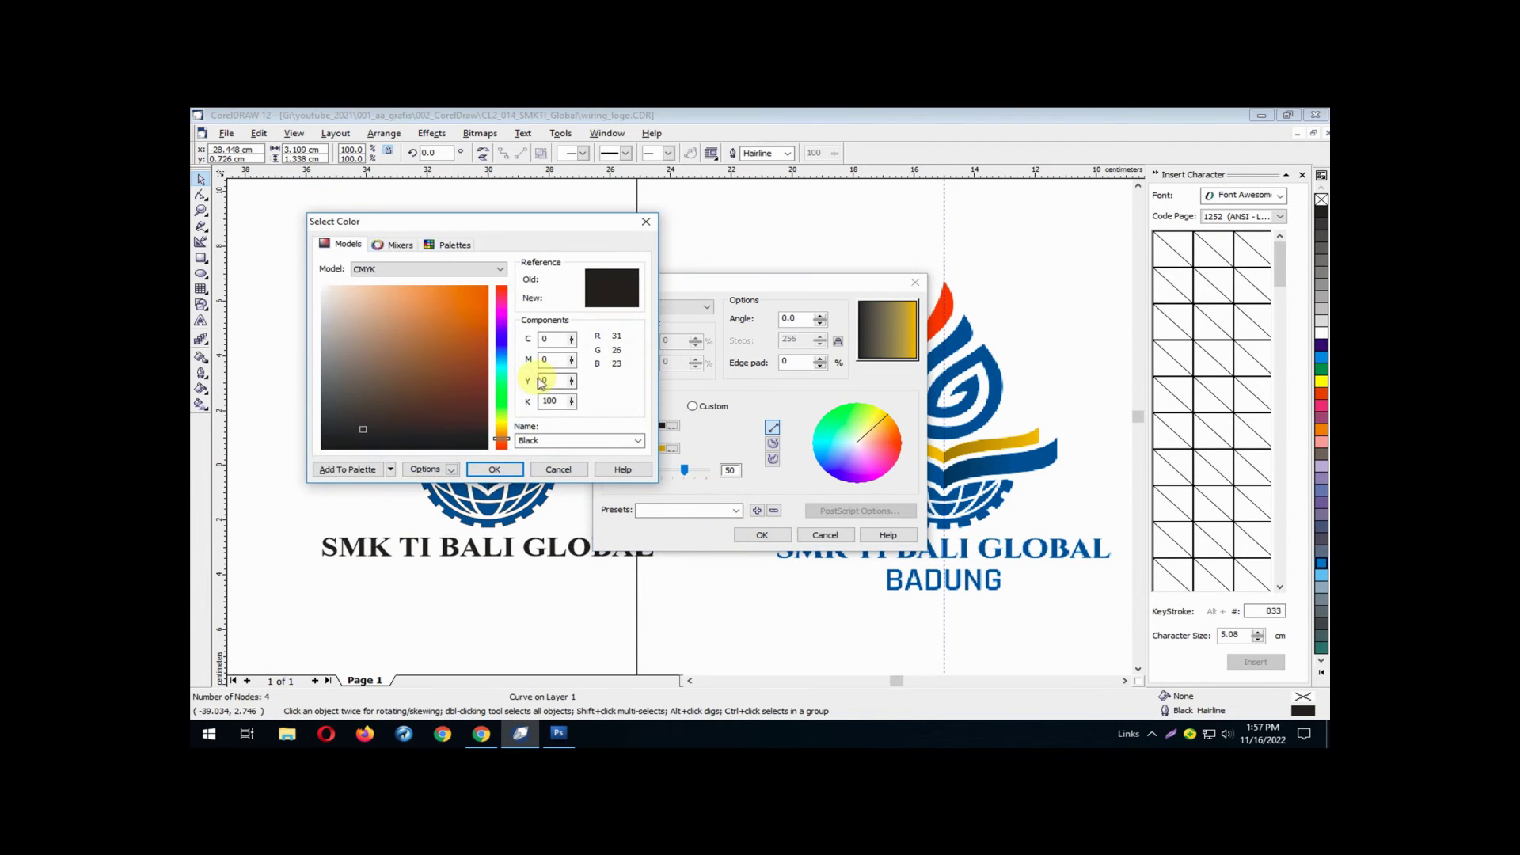
pyautogui.click(551, 338)
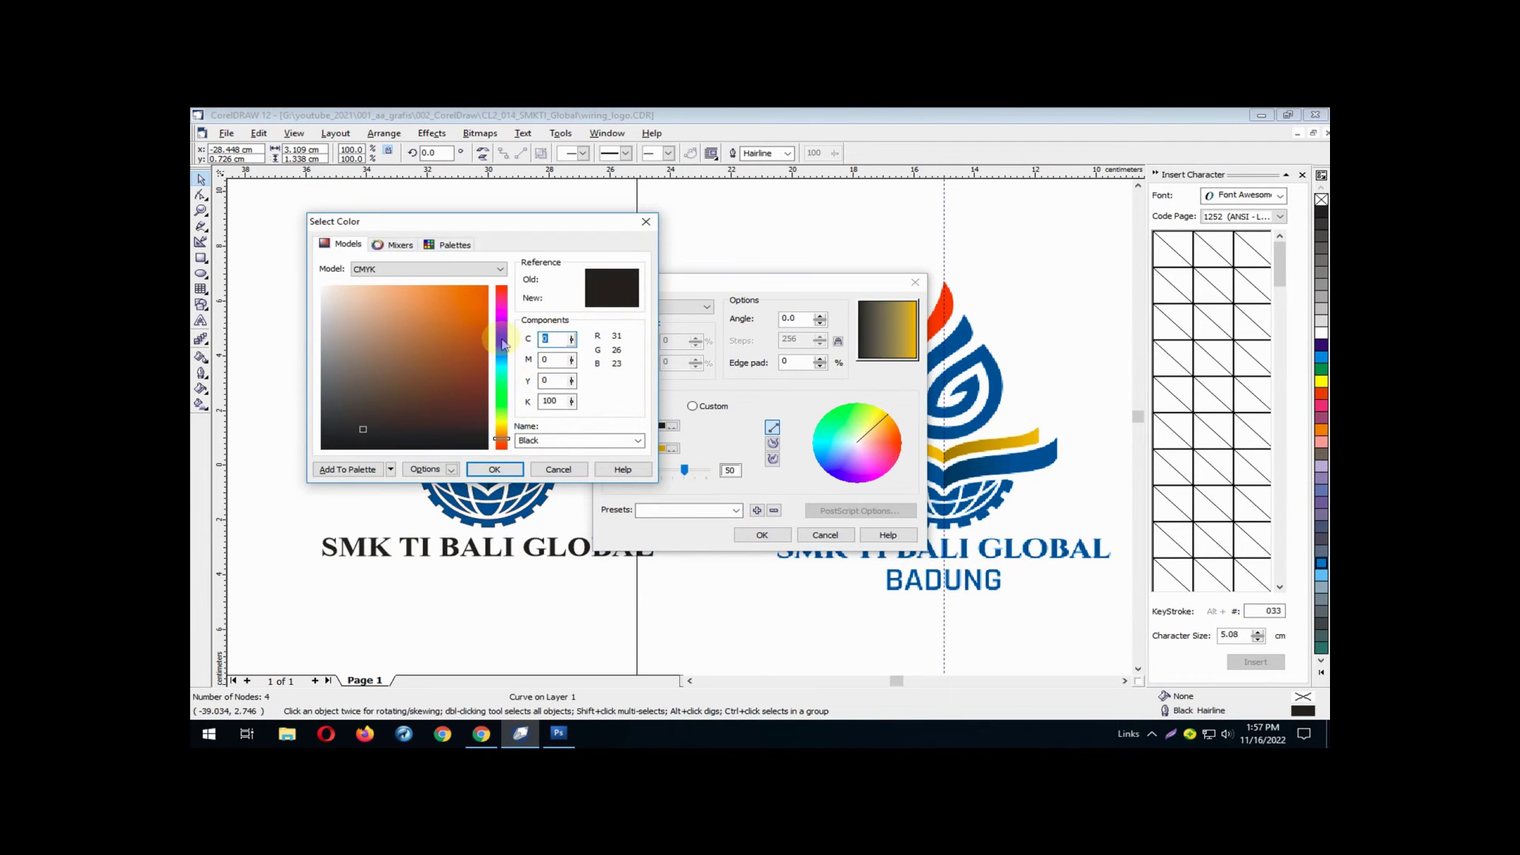
pyautogui.write('34')
pyautogui.press('Tab')
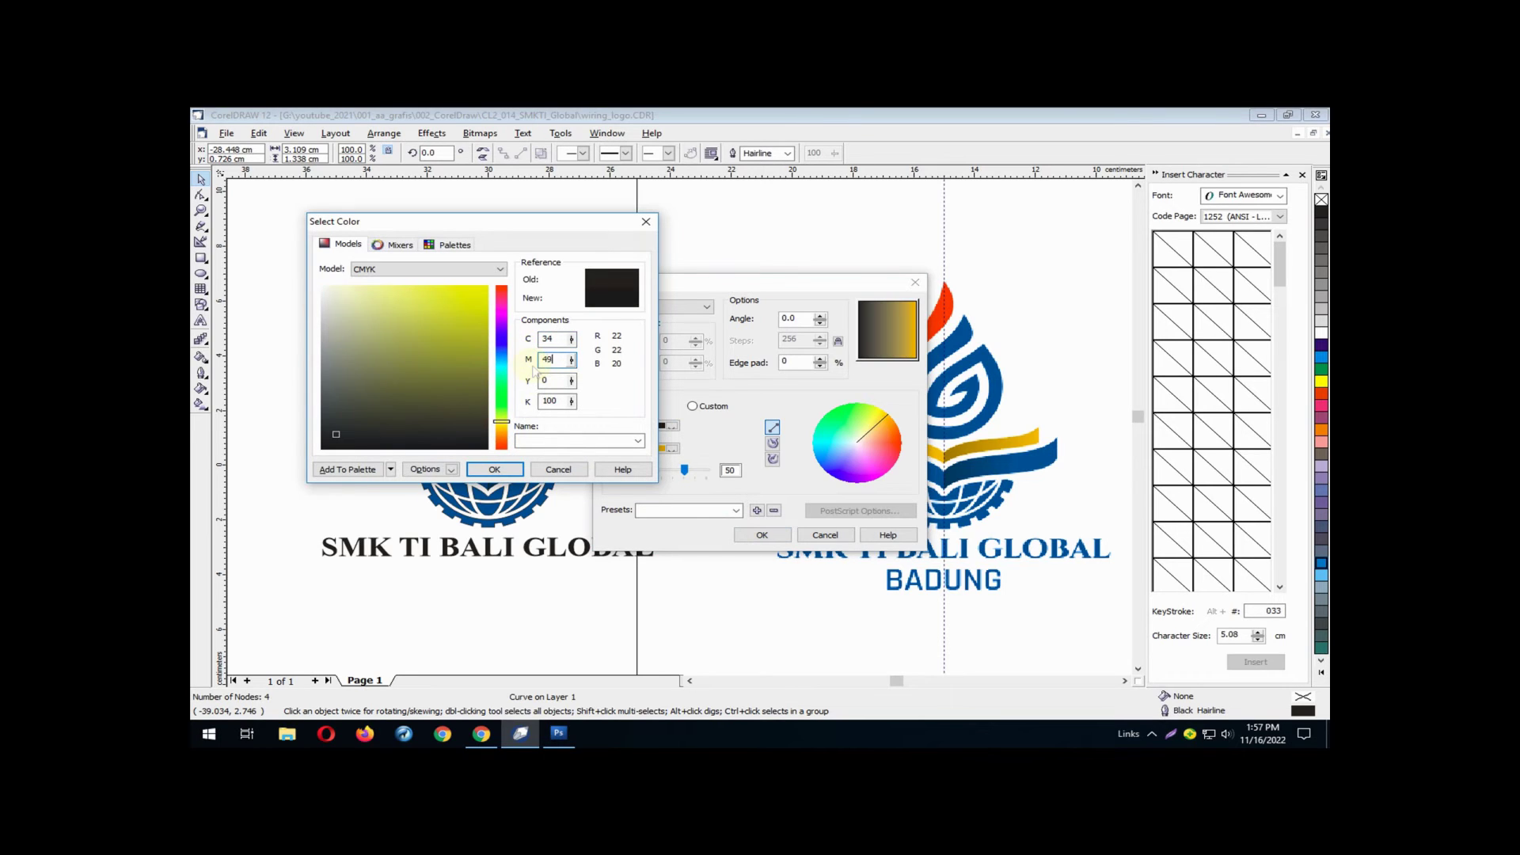
pyautogui.write('49')
pyautogui.press('Tab')
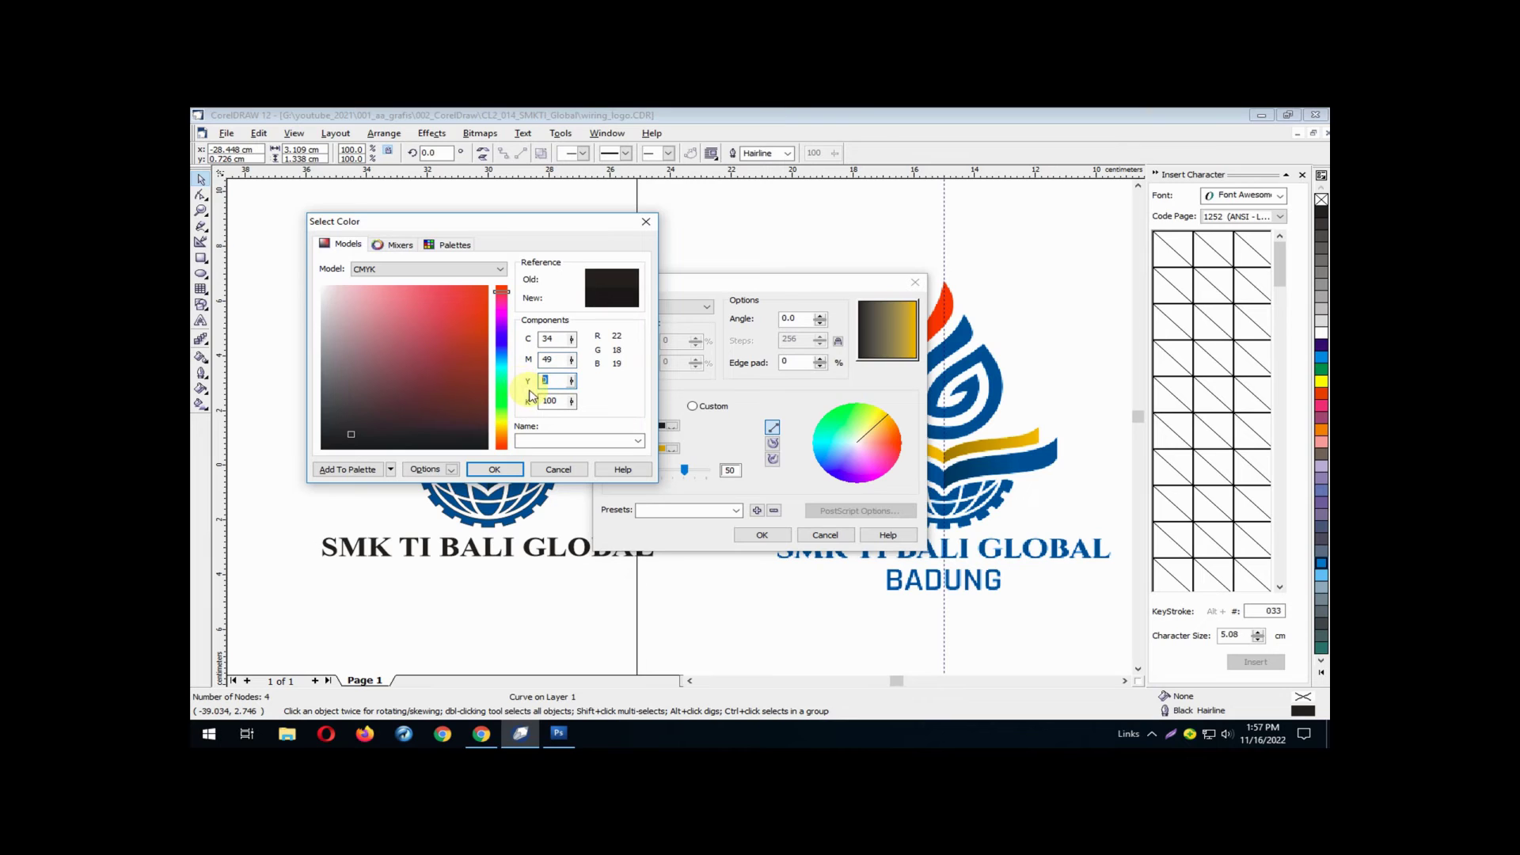
pyautogui.write('100')
pyautogui.press('Tab')
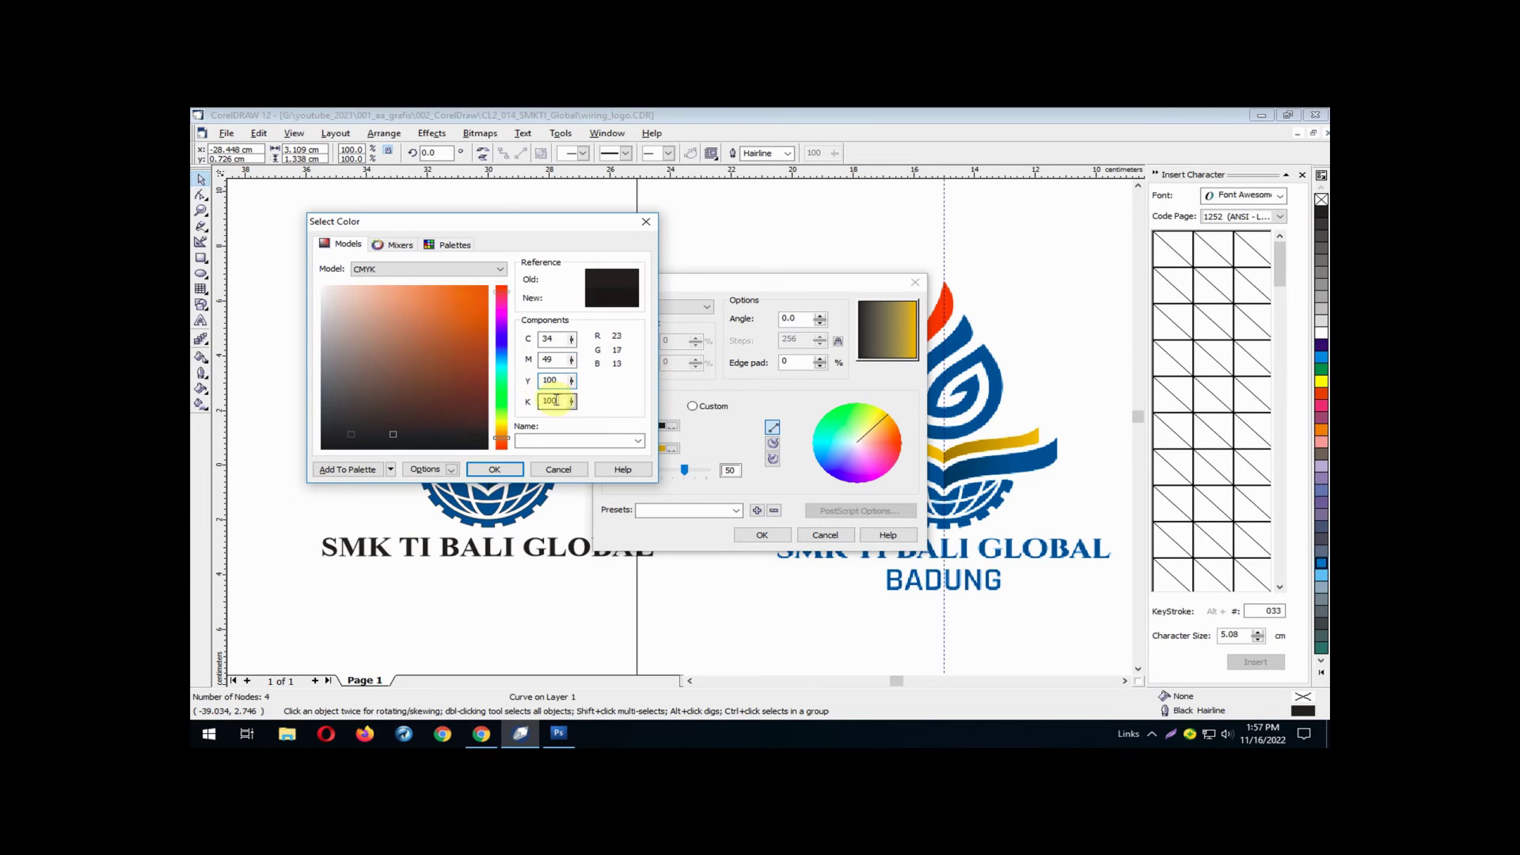
pyautogui.write('13')
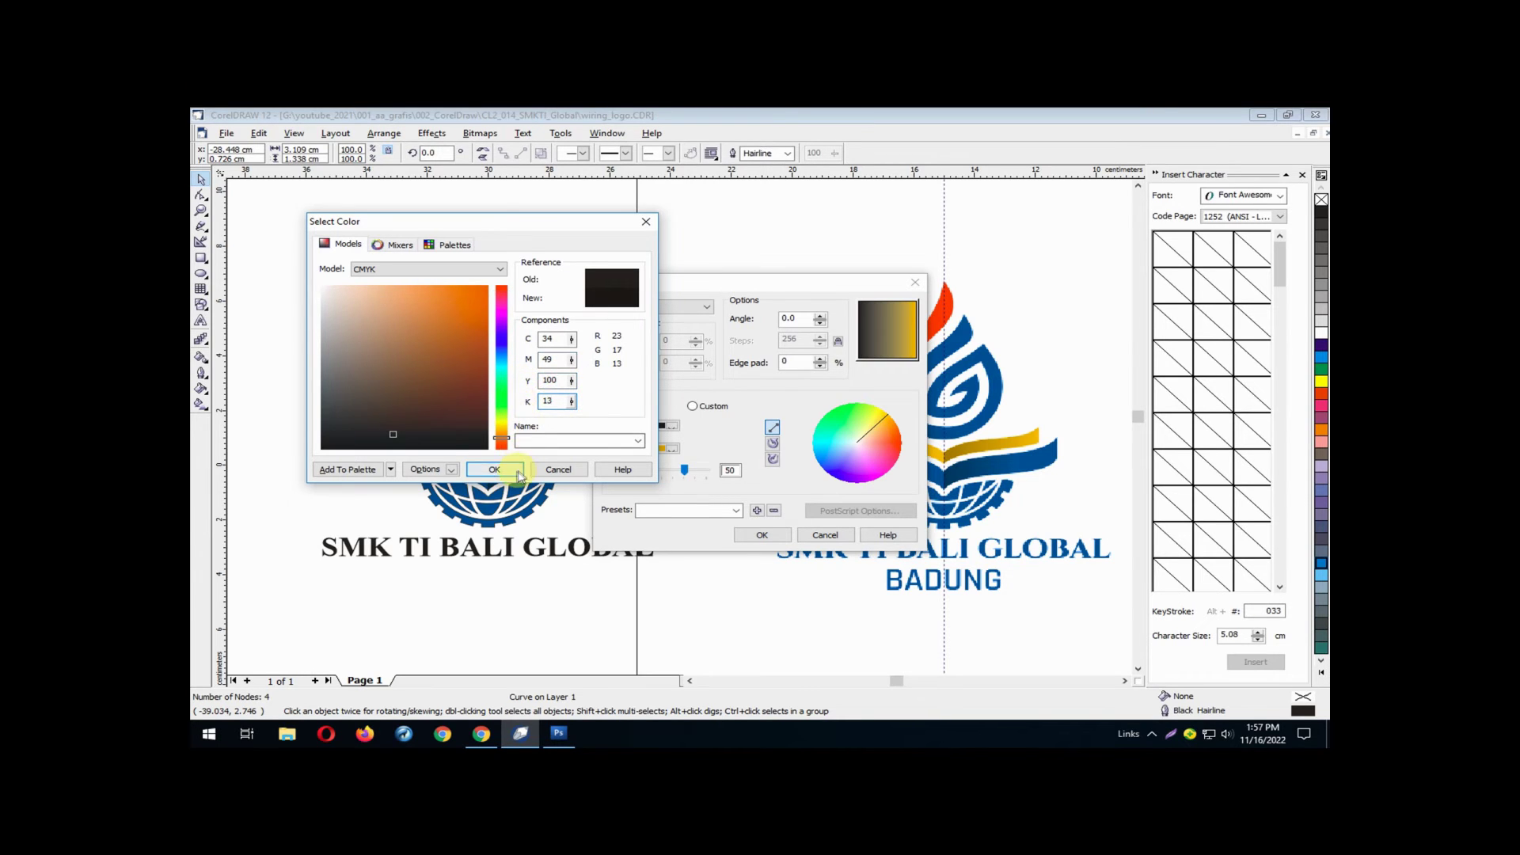
pyautogui.click(511, 474)
# Set the fountain fill's edge pad to 30% and apply it to the upper book page's right half
pyautogui.click(759, 537)
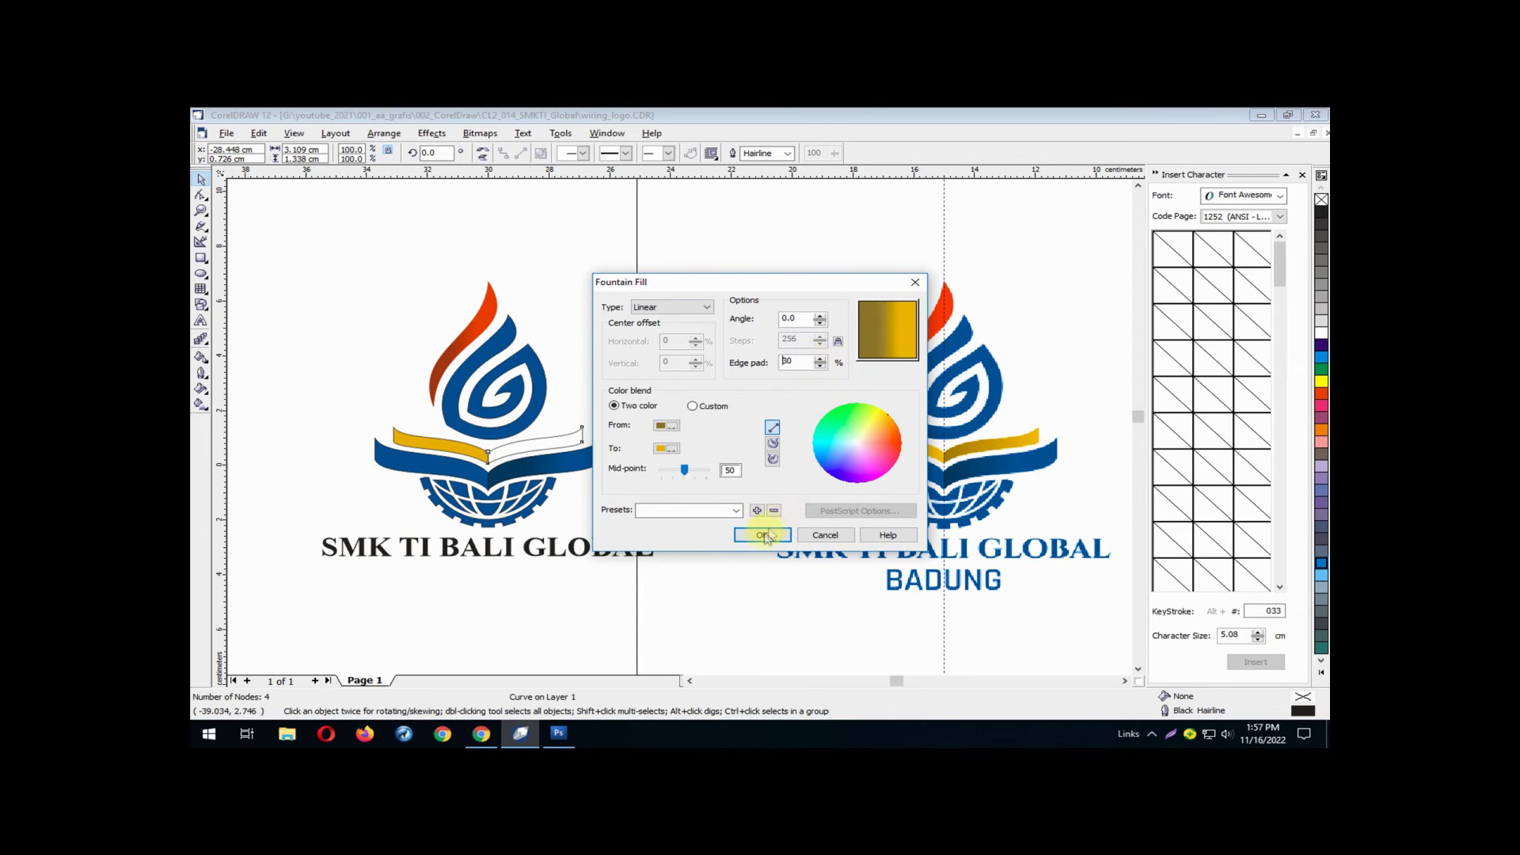
pyautogui.click(762, 536)
pyautogui.click(634, 486)
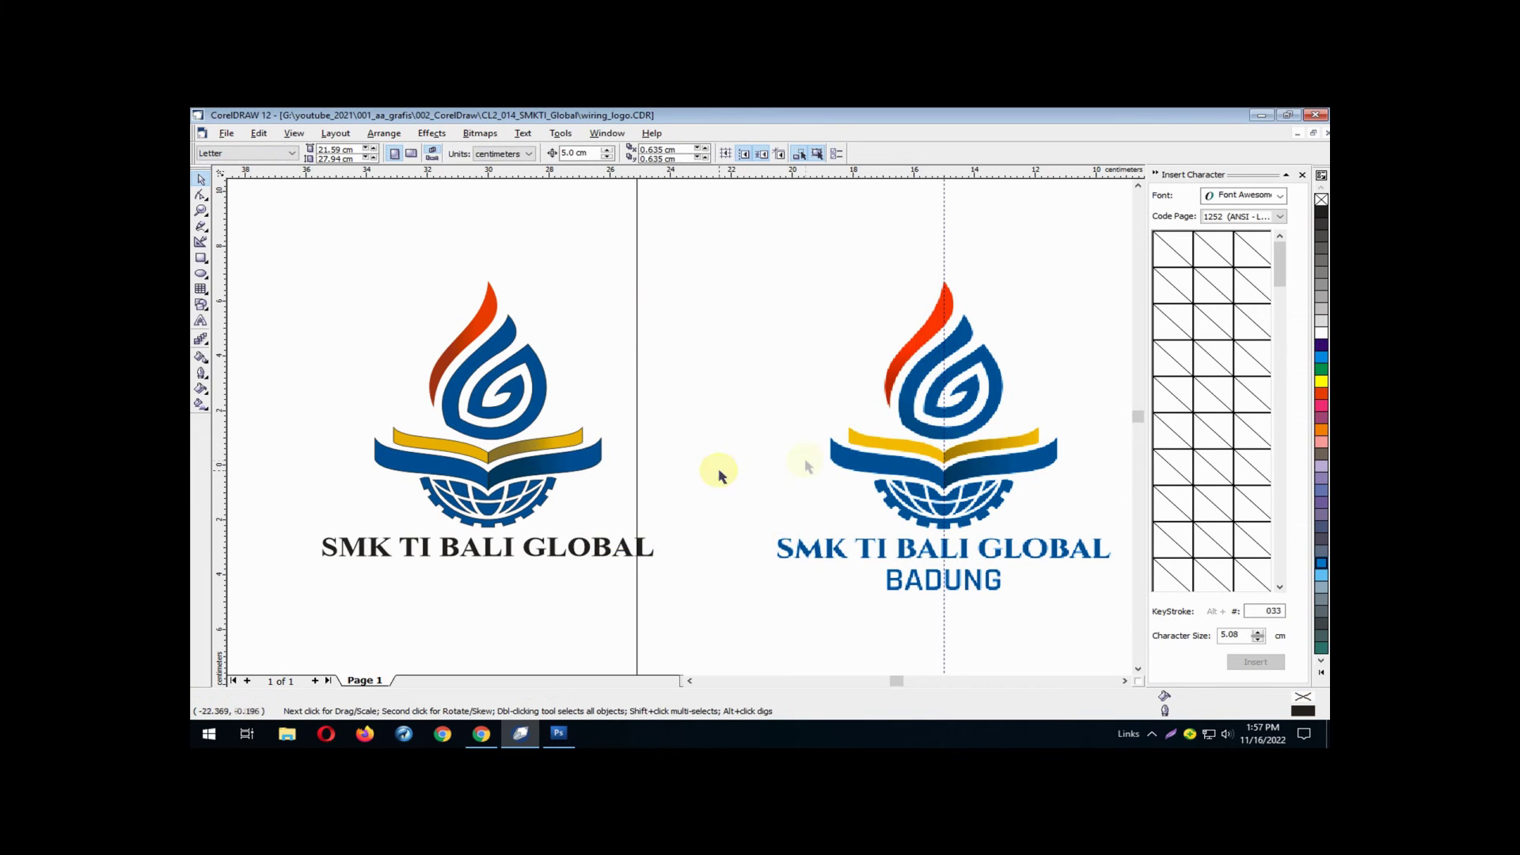
# Delete the Times New Roman title and fill the traced SMK TI BALI GLOBAL lettering with RGB 0, 83, 144 using the Paintbucket
pyautogui.click(583, 545)
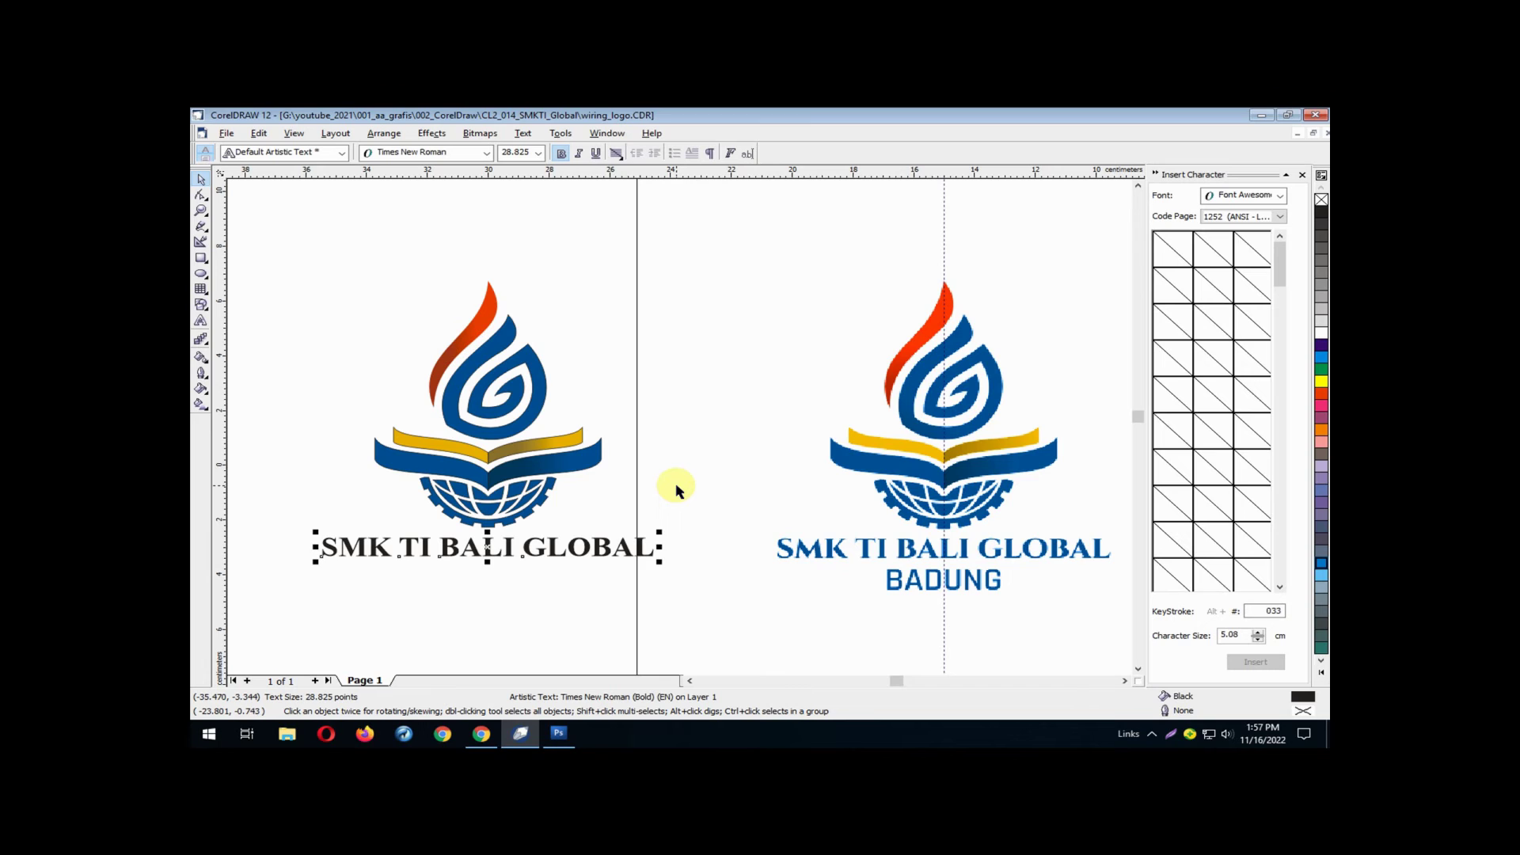
pyautogui.click(325, 475)
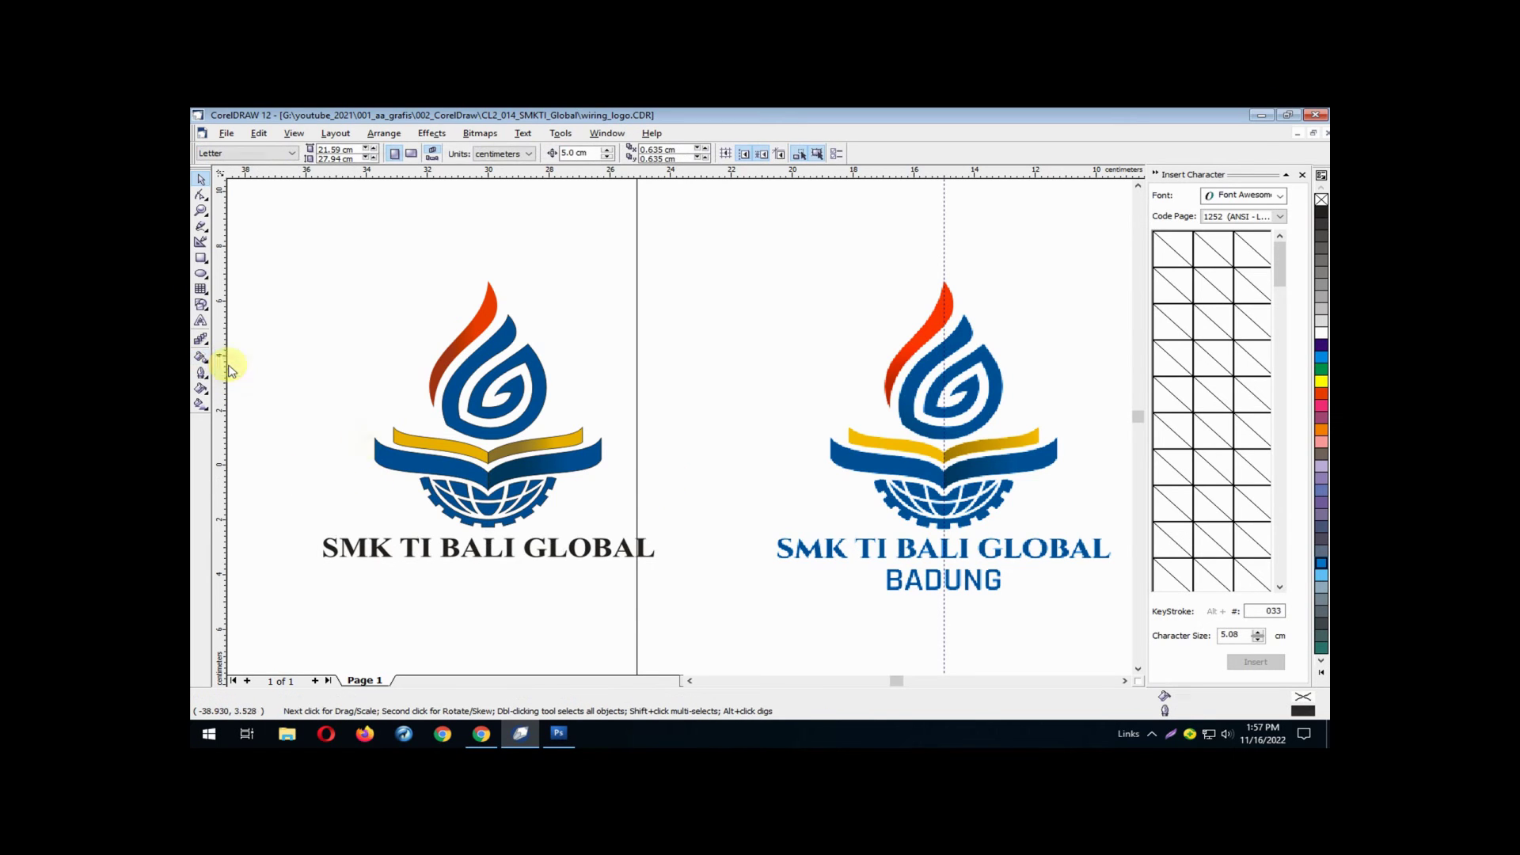
pyautogui.click(201, 357)
pyautogui.click(201, 357)
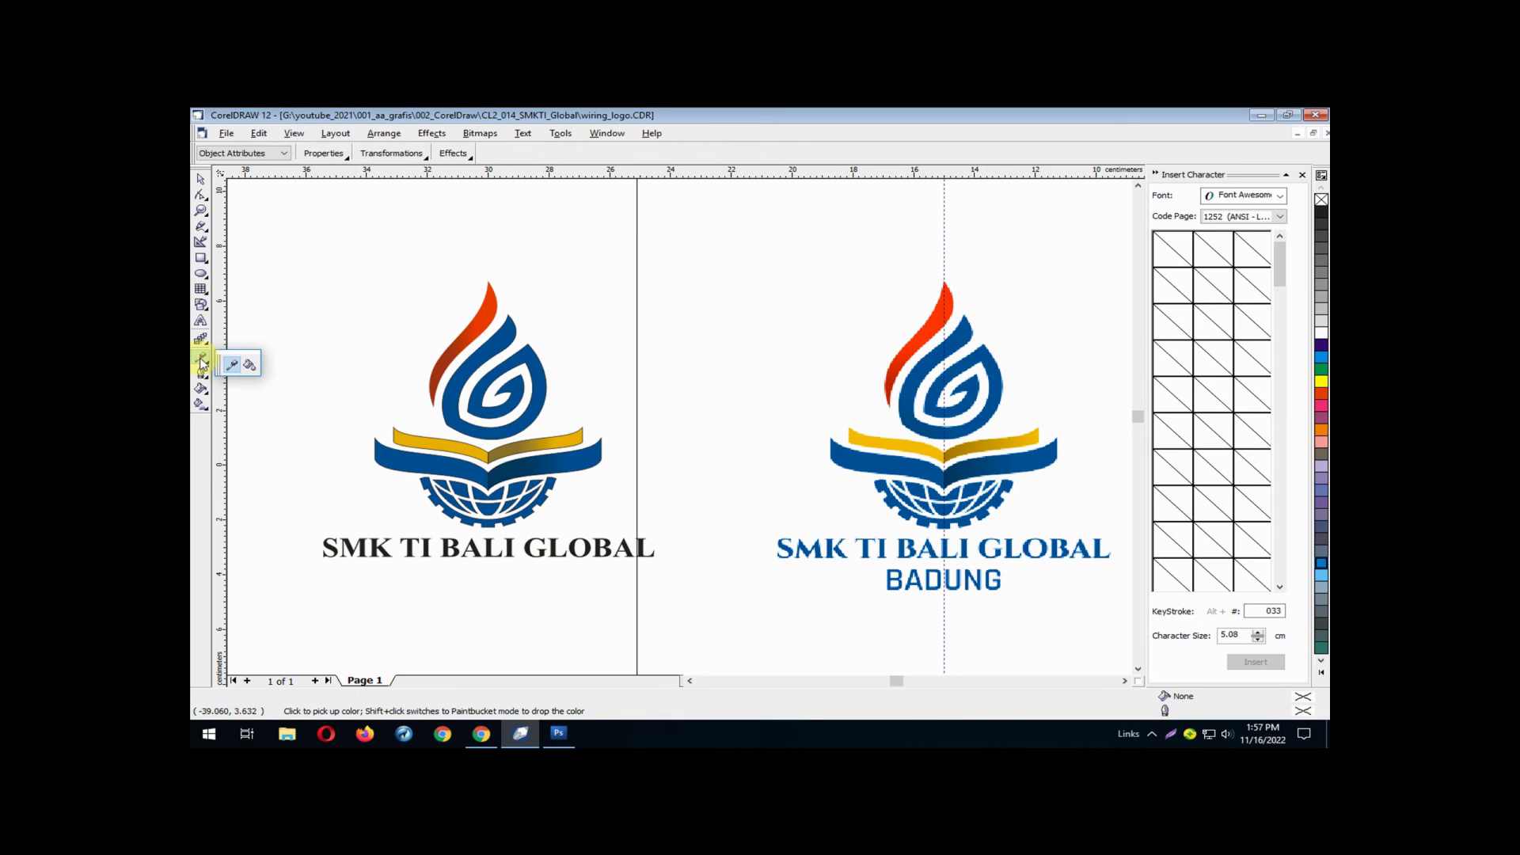
pyautogui.click(250, 365)
pyautogui.click(354, 547)
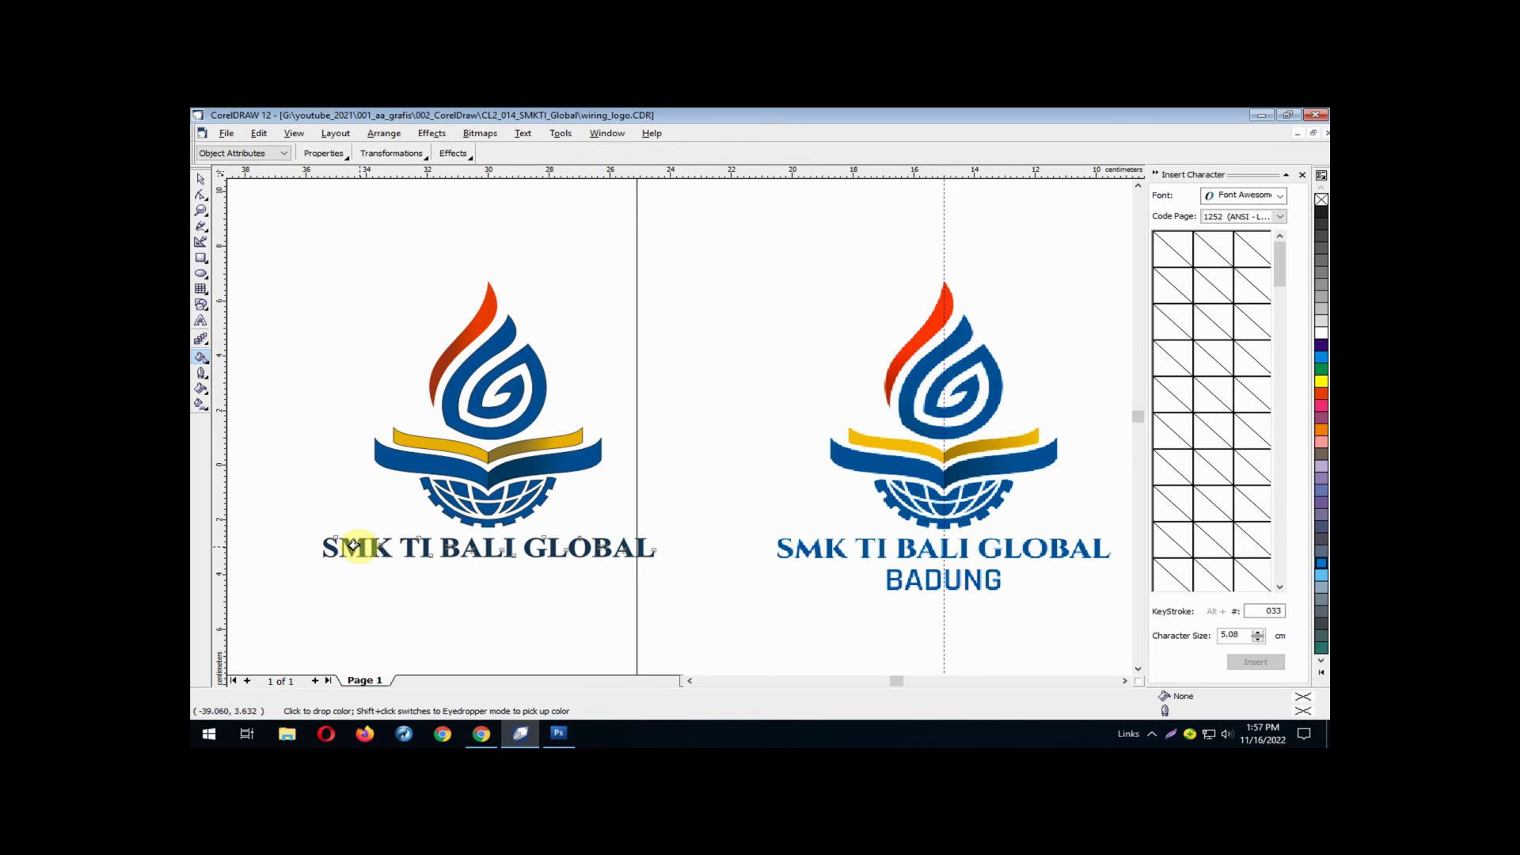
# Set the outline width of the traced SMK TI BALI GLOBAL lettering to None
pyautogui.click(203, 179)
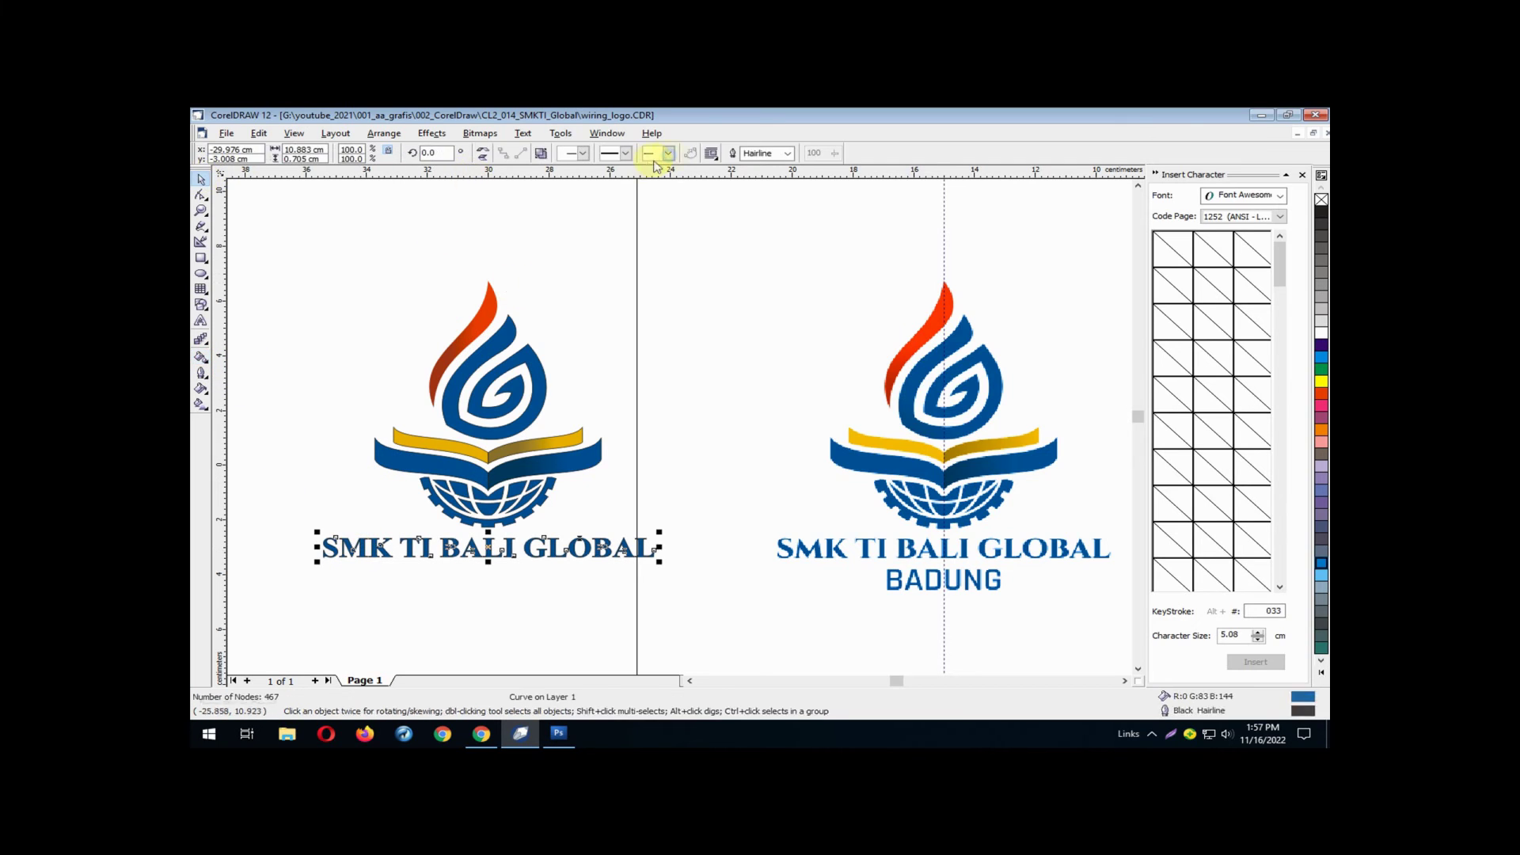
pyautogui.click(788, 153)
pyautogui.click(786, 168)
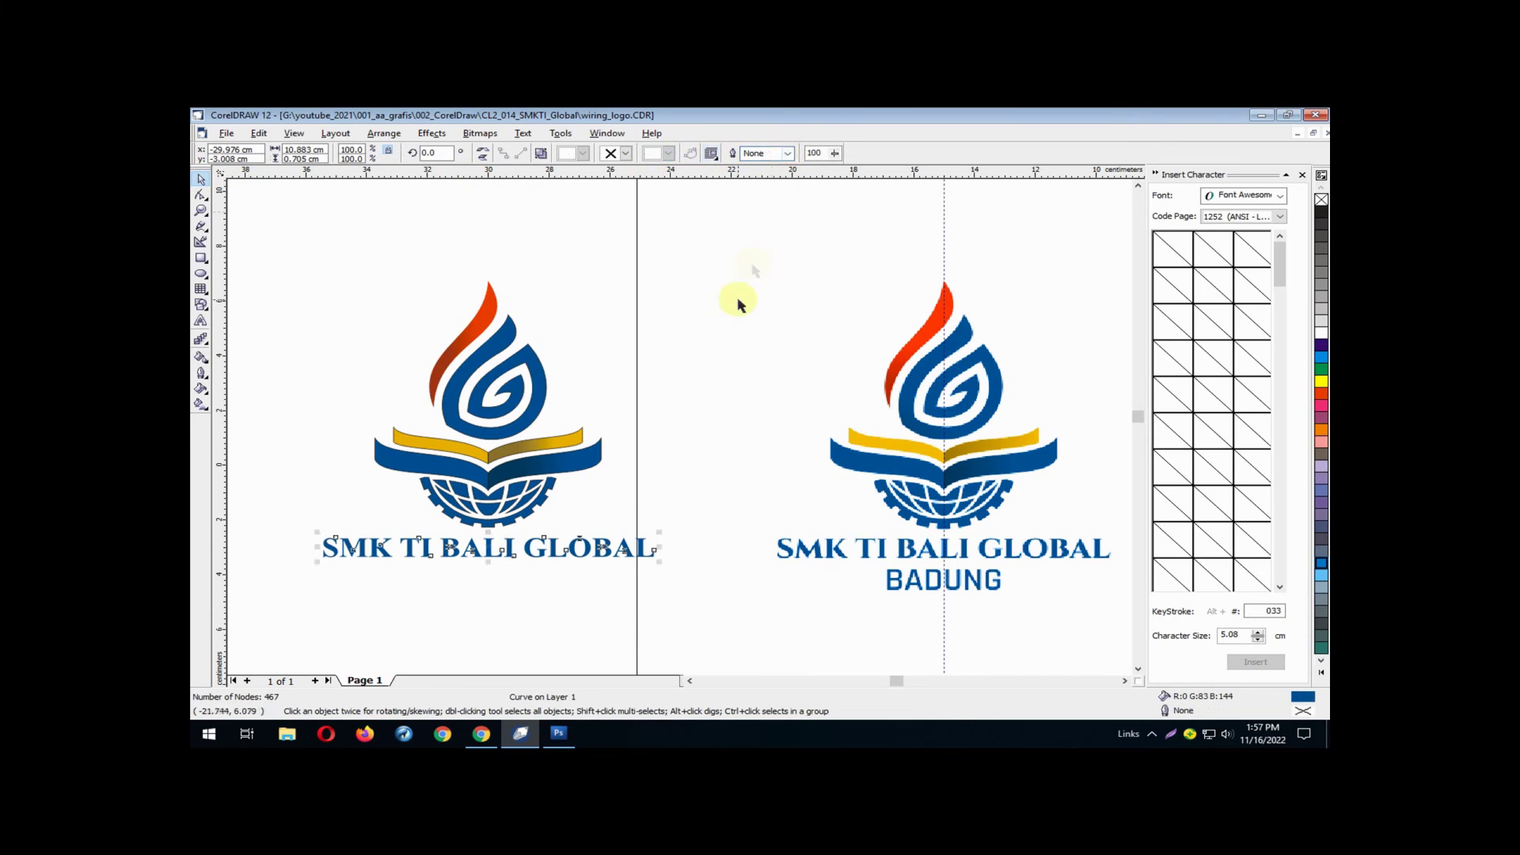
# Select all the flame, book and globe shapes of the traced emblem and remove their outlines
pyautogui.moveTo(325, 258); pyautogui.dragTo(643, 535)
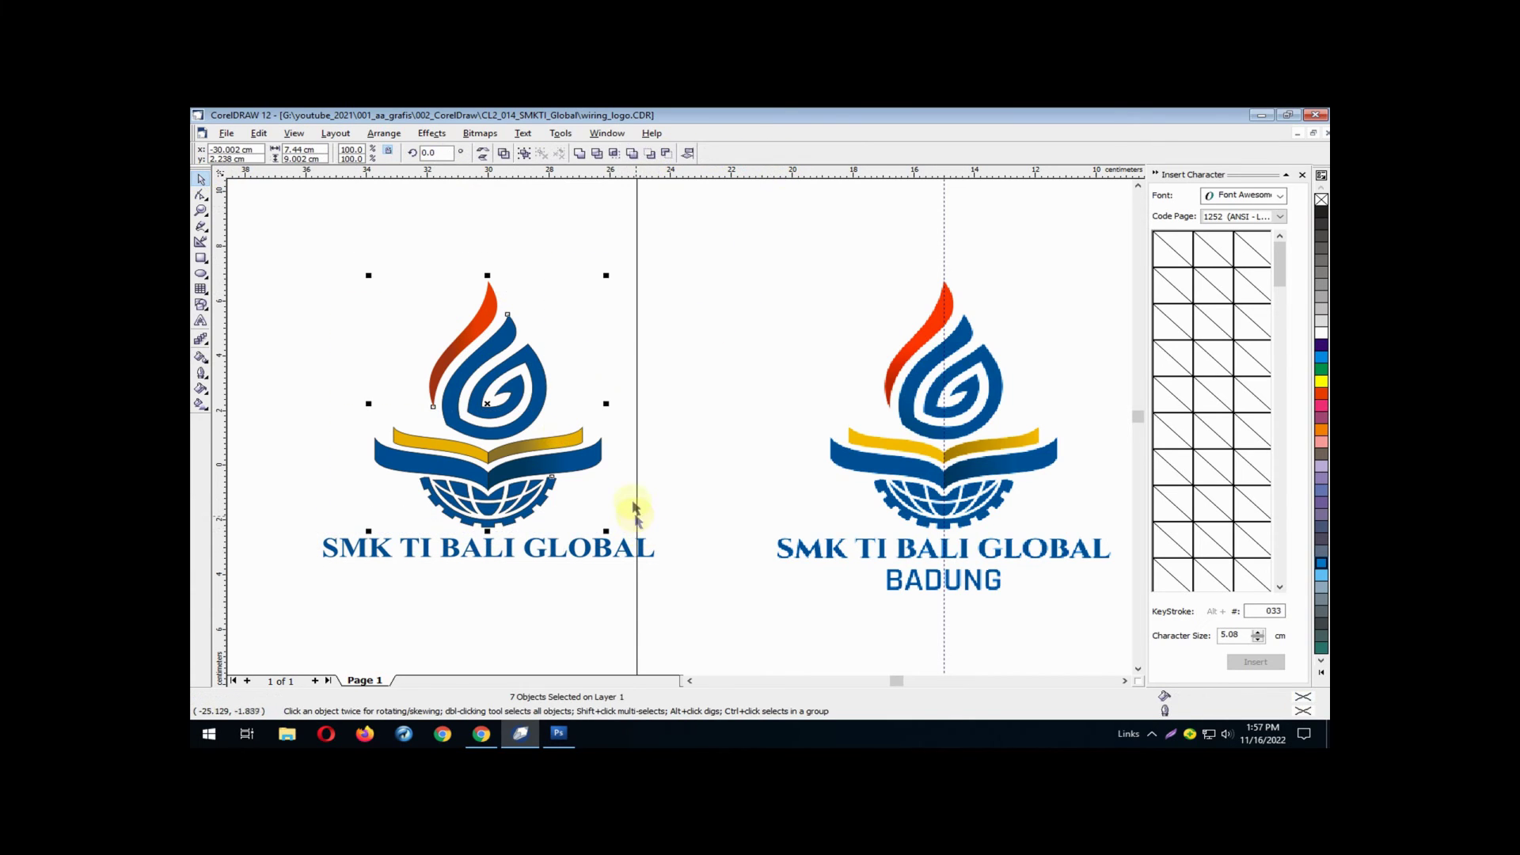
pyautogui.click(202, 373)
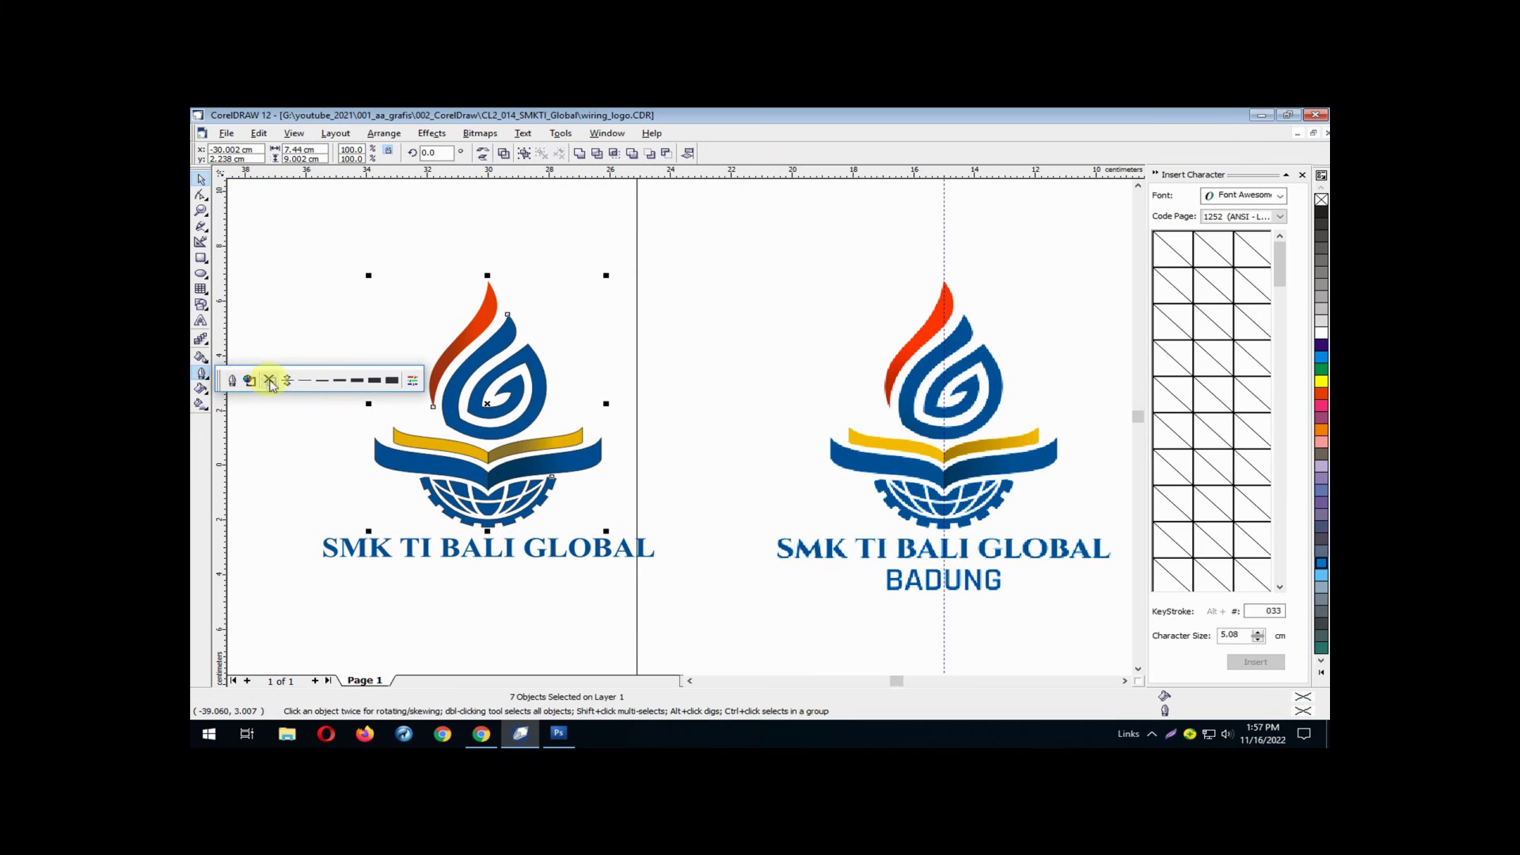
pyautogui.click(269, 380)
pyautogui.click(325, 329)
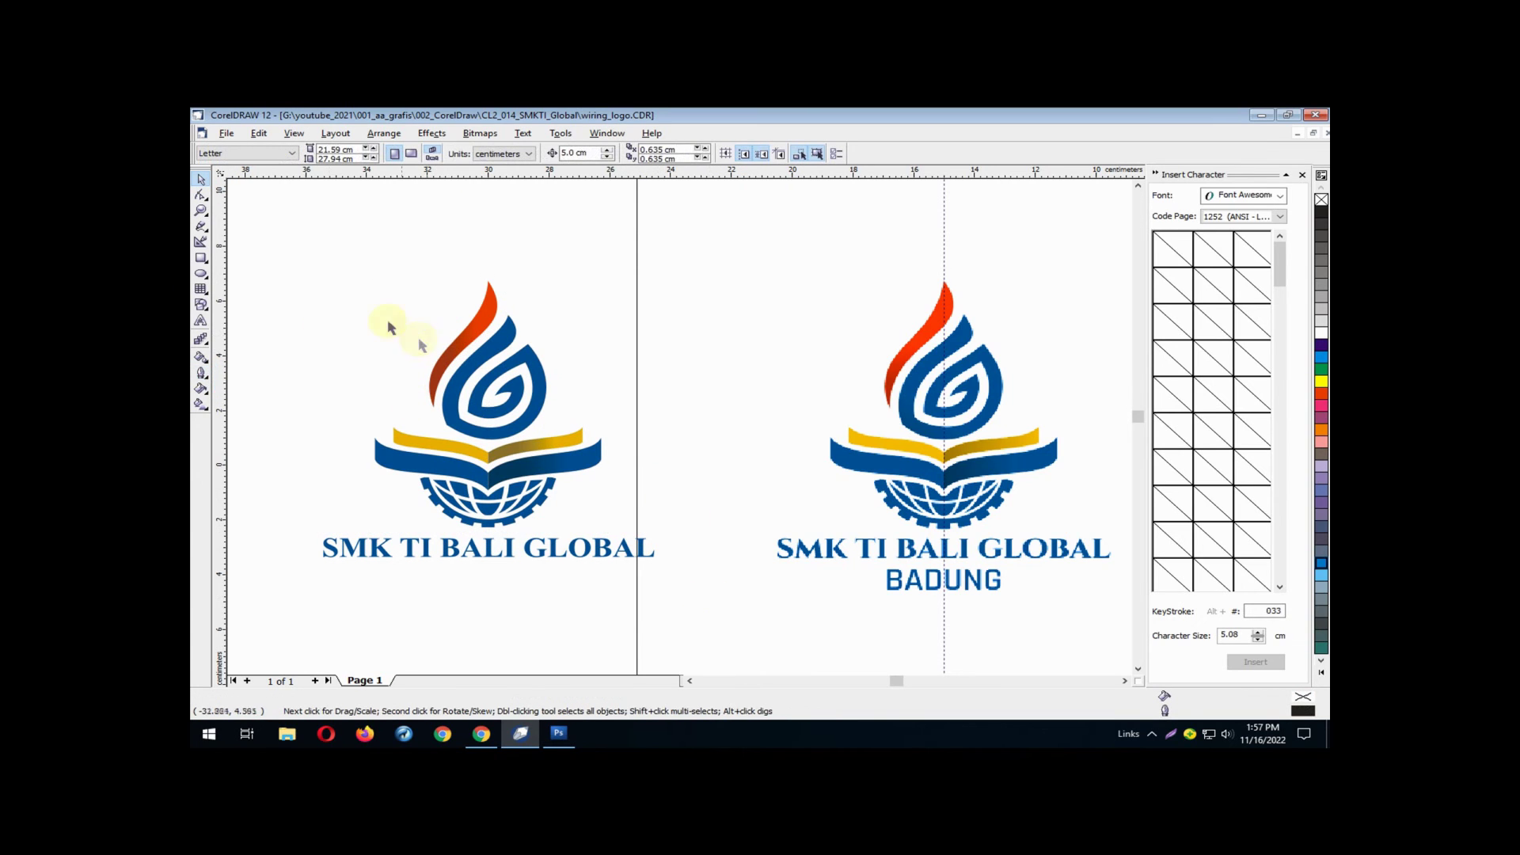
# Group the traced emblem shapes and the SMK TI BALI GLOBAL lettering into one object
pyautogui.moveTo(273, 254); pyautogui.dragTo(711, 608)
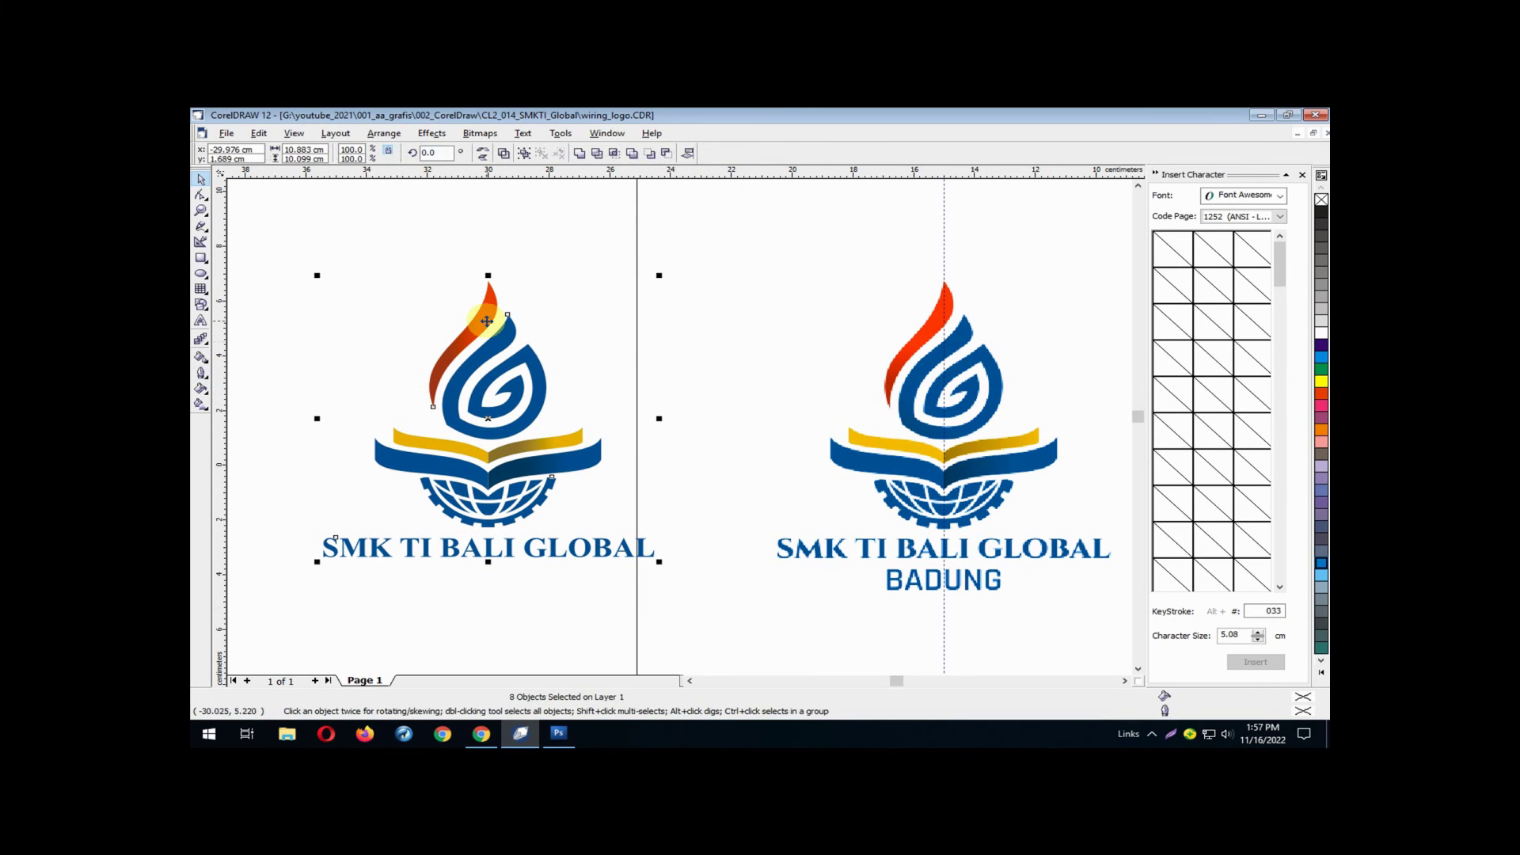
pyautogui.click(384, 133)
pyautogui.click(412, 212)
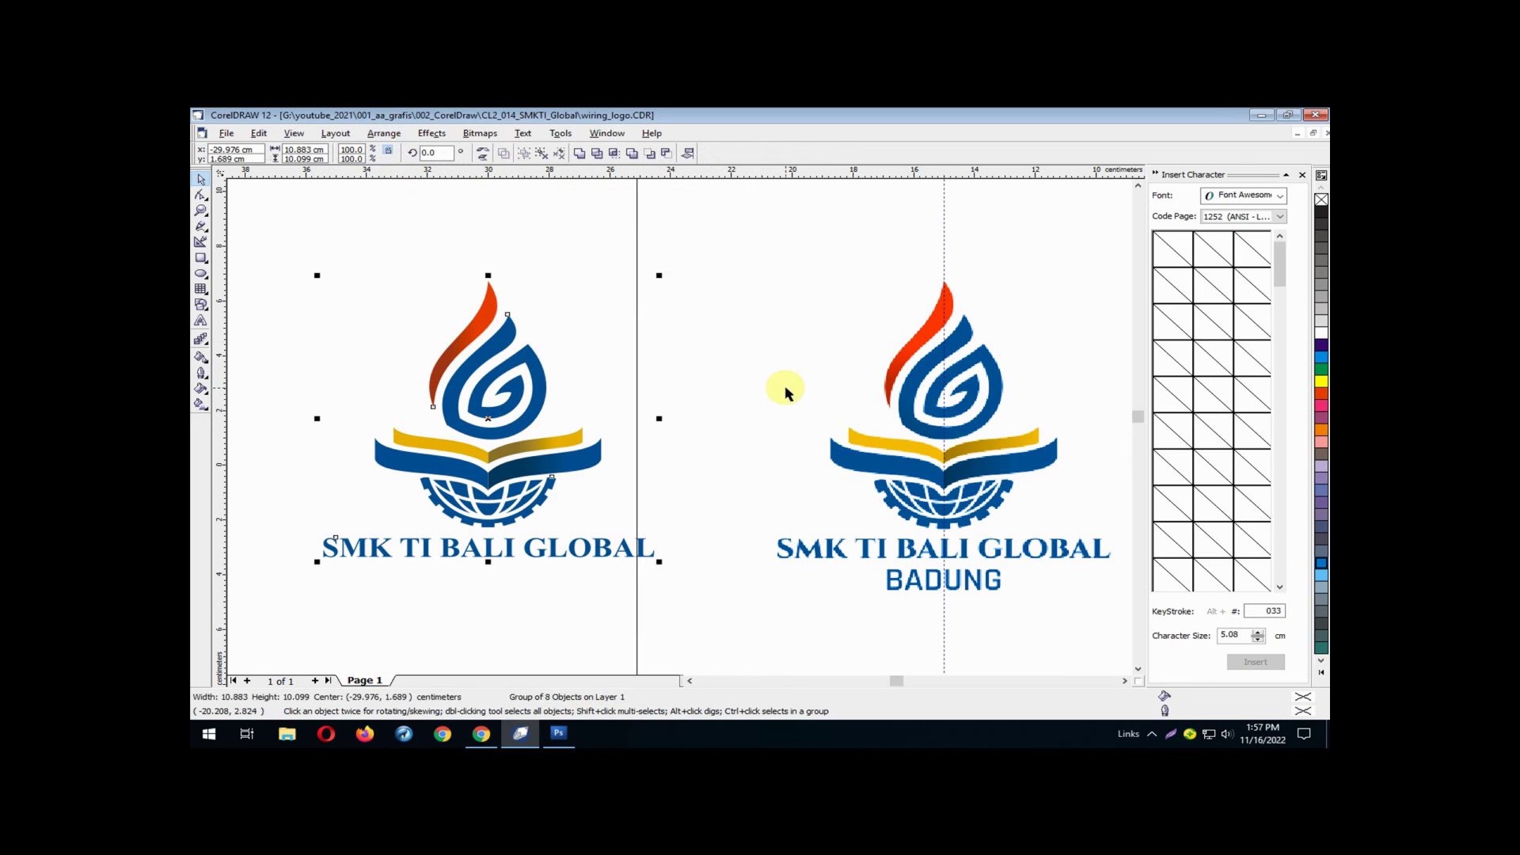
pyautogui.click(783, 392)
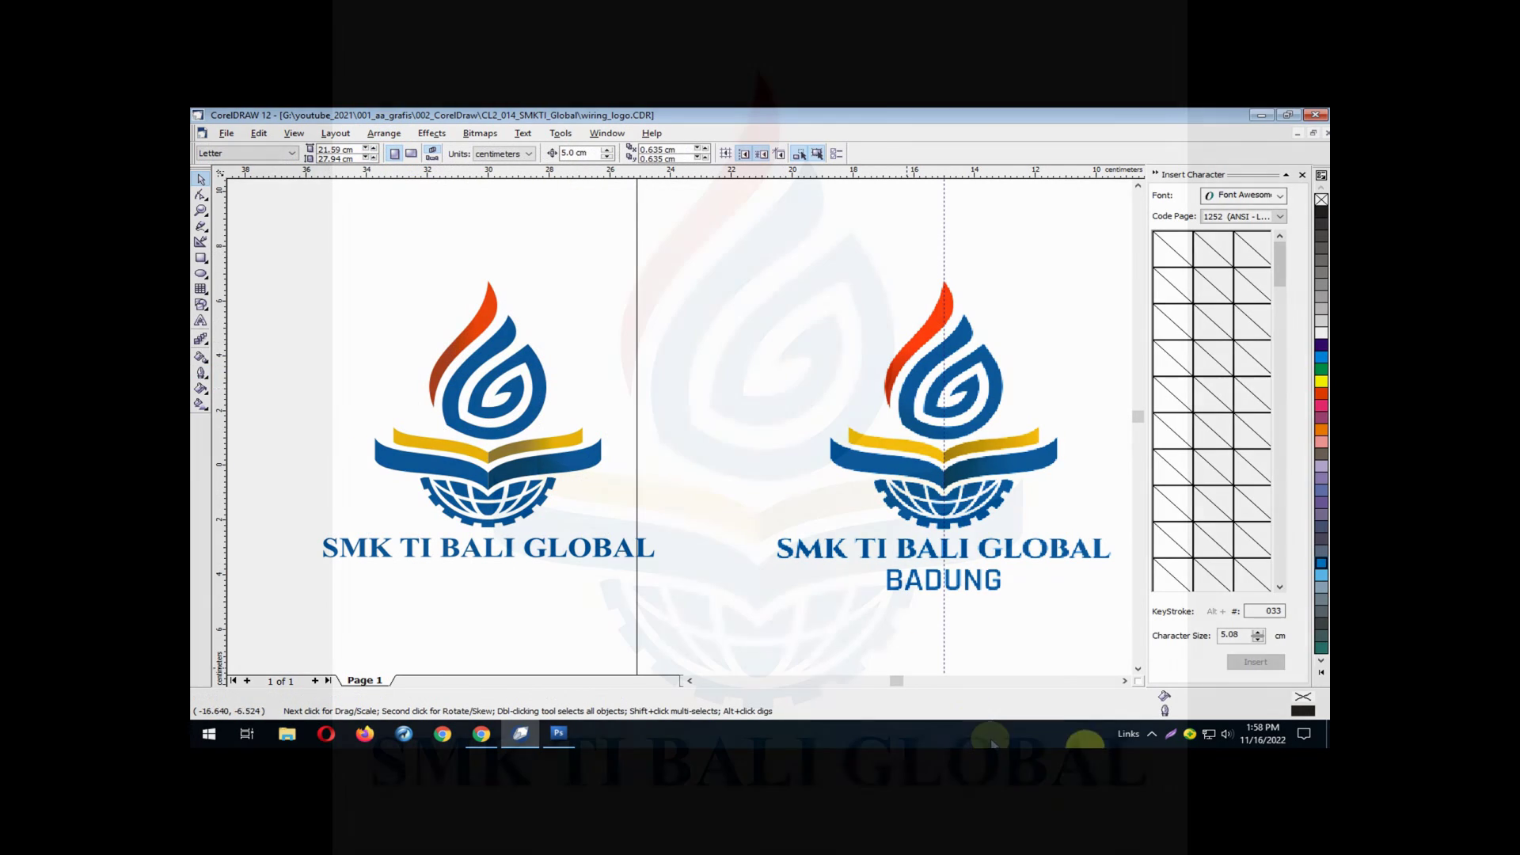